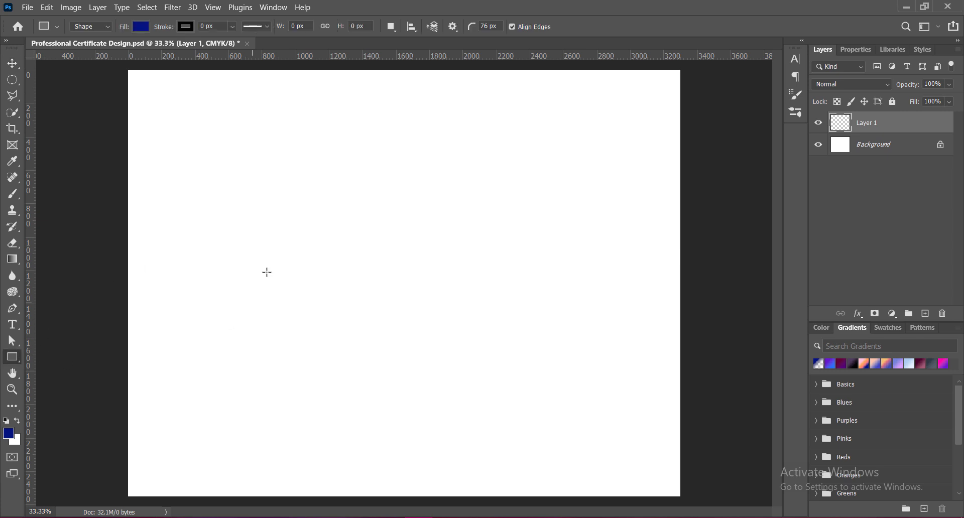
Create a rectangle 0.5 in wide and 8 in high on the canvas
click(327, 222)
right_click(380, 194)
click(391, 207)
right_click(459, 197)
click(474, 213)
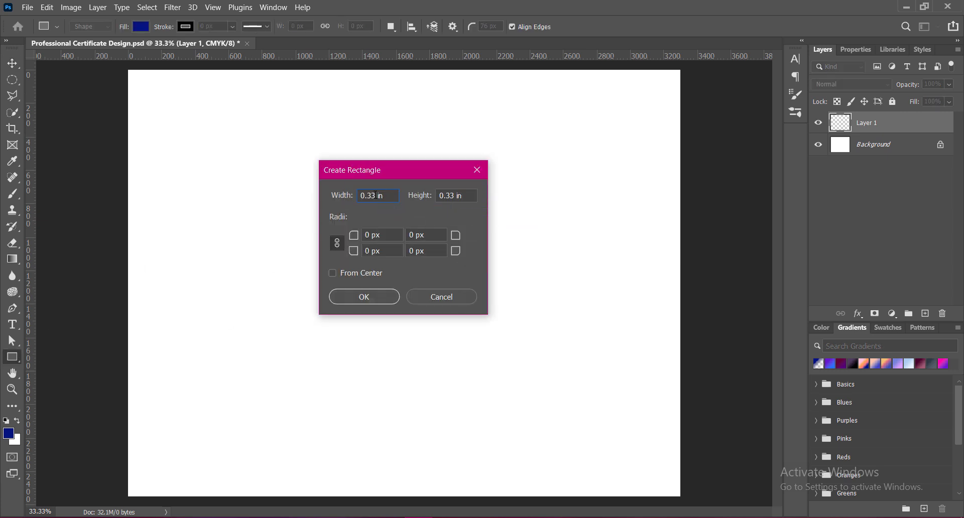
text(5)
key(Tab)
text(8)
click(379, 297)
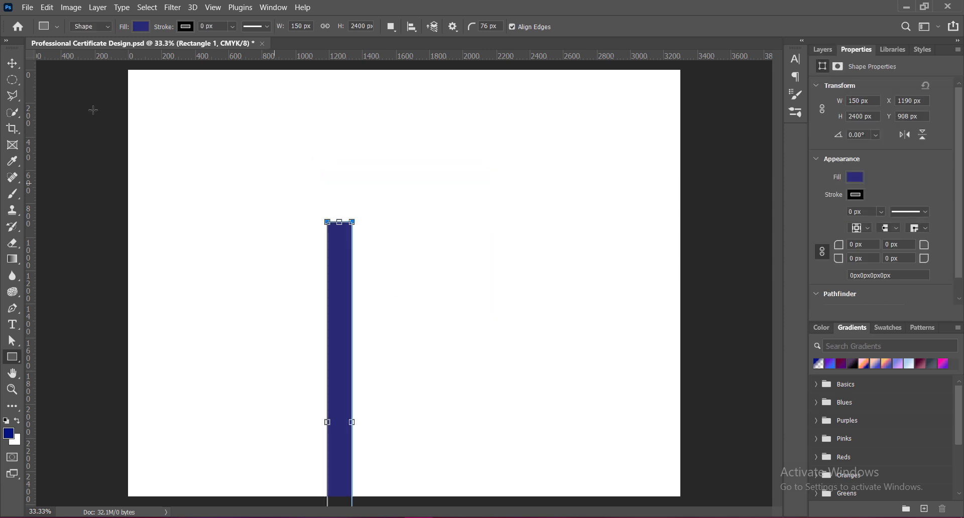
Use the narrow rectangle as a spacer to place vertical guides 150 px inside the canvas's left and right edges
key(v)
drag(327, 349, 144, 279)
drag(31, 301, 403, 489)
Rotate the spacer rectangle 90° to place horizontal guides 150 px inside the canvas's top and bottom edges, and delete the spacer
key(ctrl+t)
right_click(445, 284)
click(477, 224)
key(Return)
drag(413, 56, 413, 471)
drag(412, 477, 421, 264)
key(Delete)
click(823, 50)
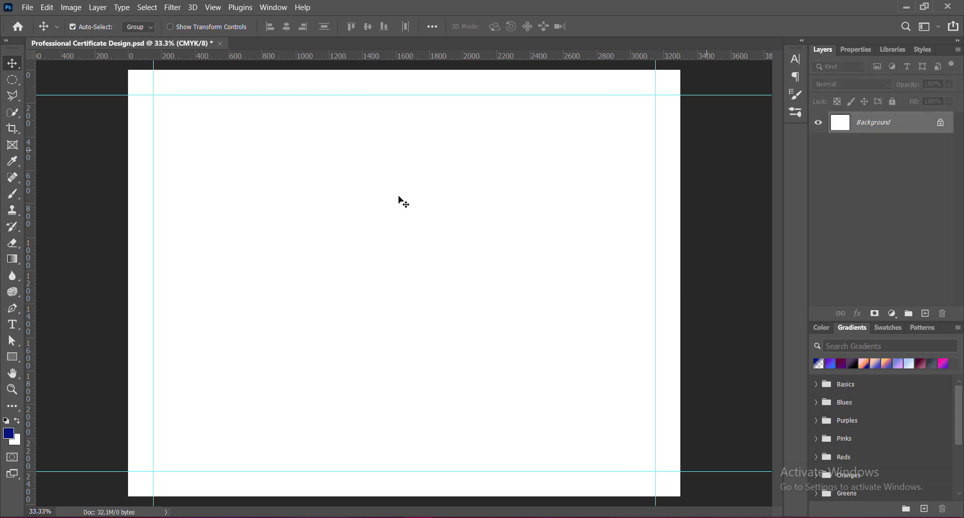
Draw a rectangle of about 3484 × 2653 px covering the entire canvas
click(10, 359)
drag(115, 62, 697, 504)
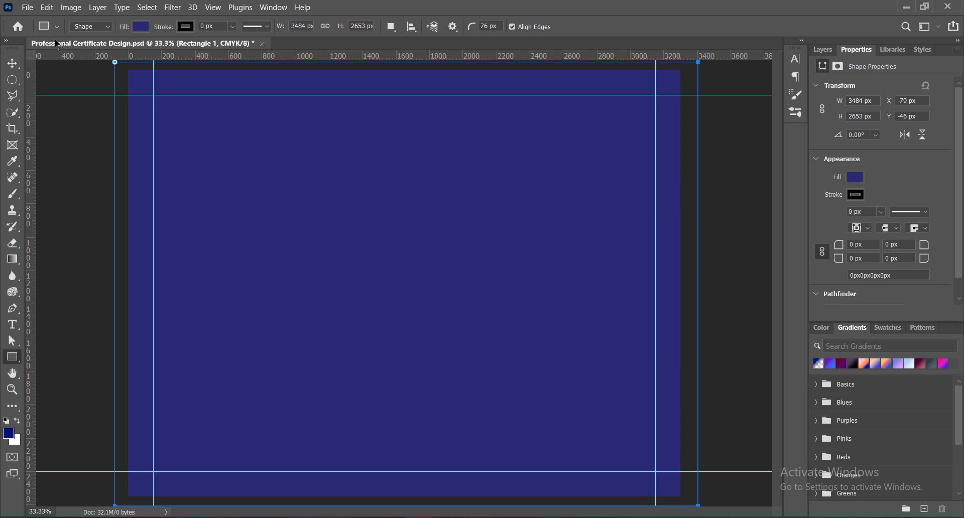
click(12, 63)
Add a Gradient Overlay to the full-canvas rectangle using the third preset of the Grays group
click(823, 49)
right_click(835, 124)
click(853, 129)
click(480, 216)
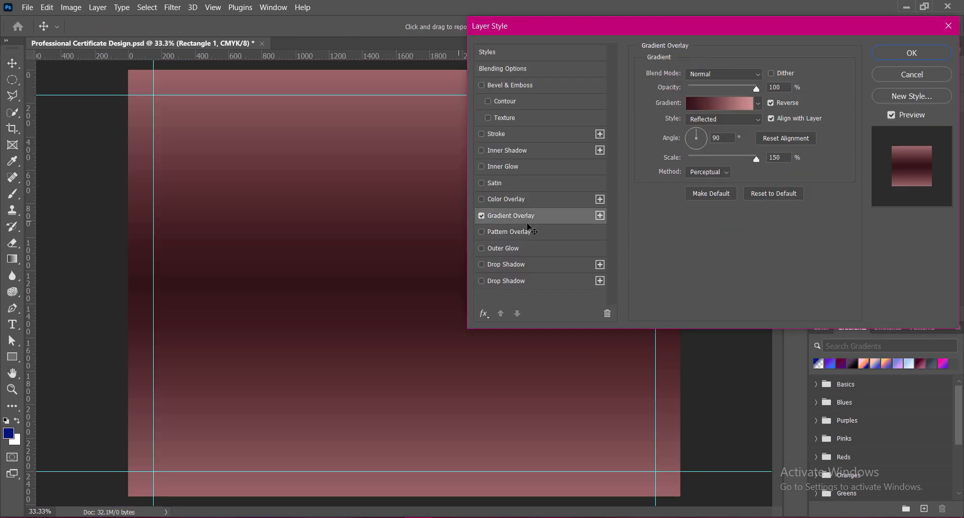
click(757, 103)
scroll(776, 166, down, 3)
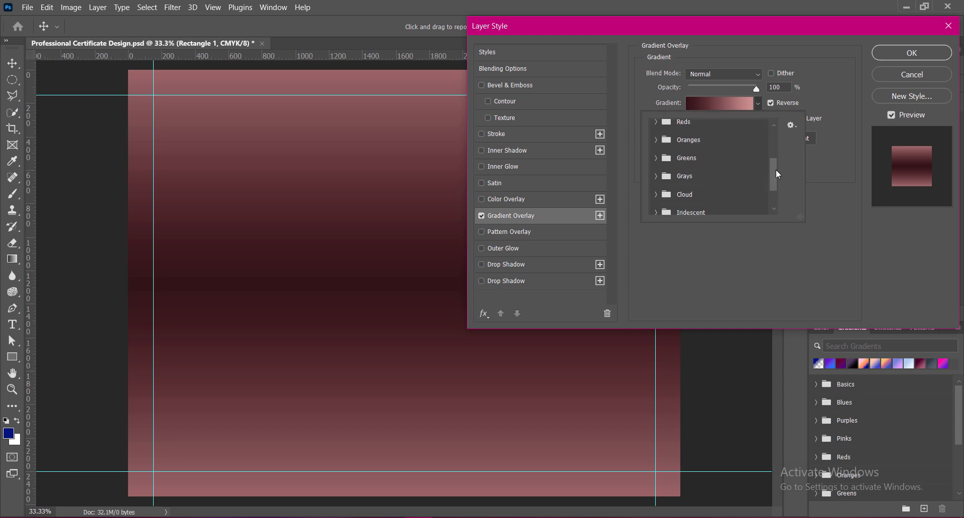
scroll(713, 171, down, 2)
click(656, 134)
click(715, 159)
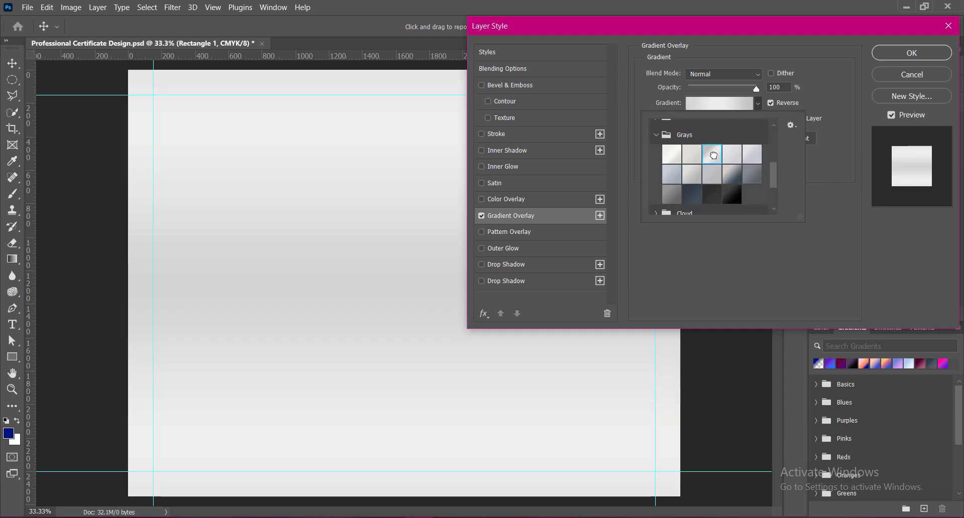
Try other presets from the Grays group for the overlay and return to the third one
click(746, 158)
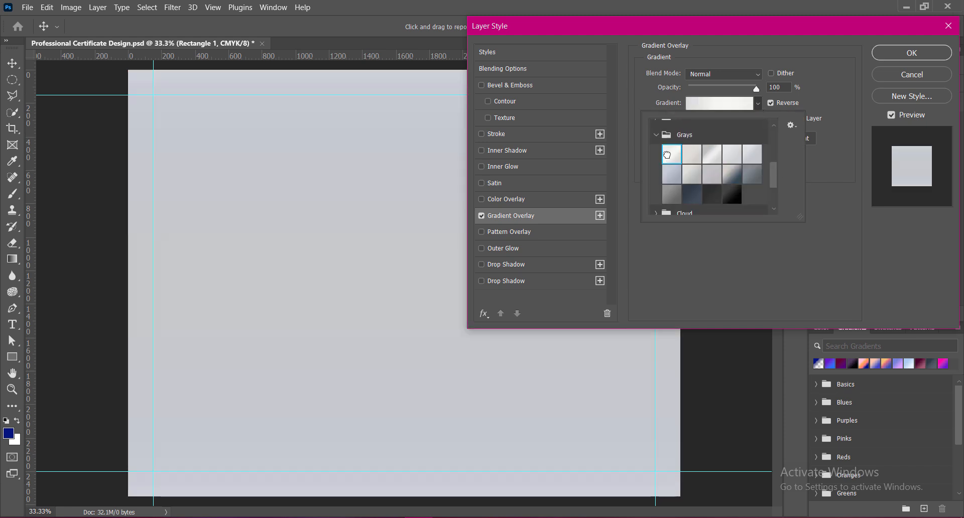
click(696, 149)
click(712, 155)
click(712, 172)
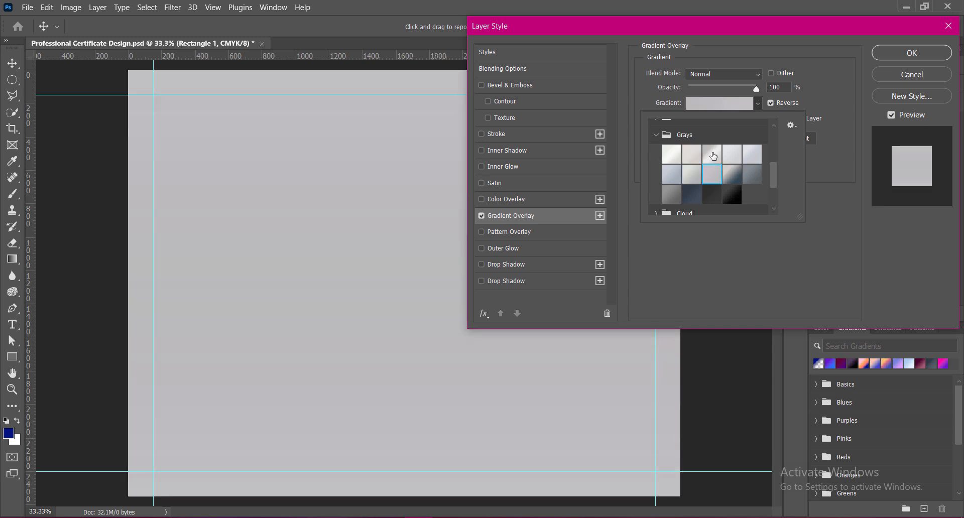
click(712, 154)
click(747, 156)
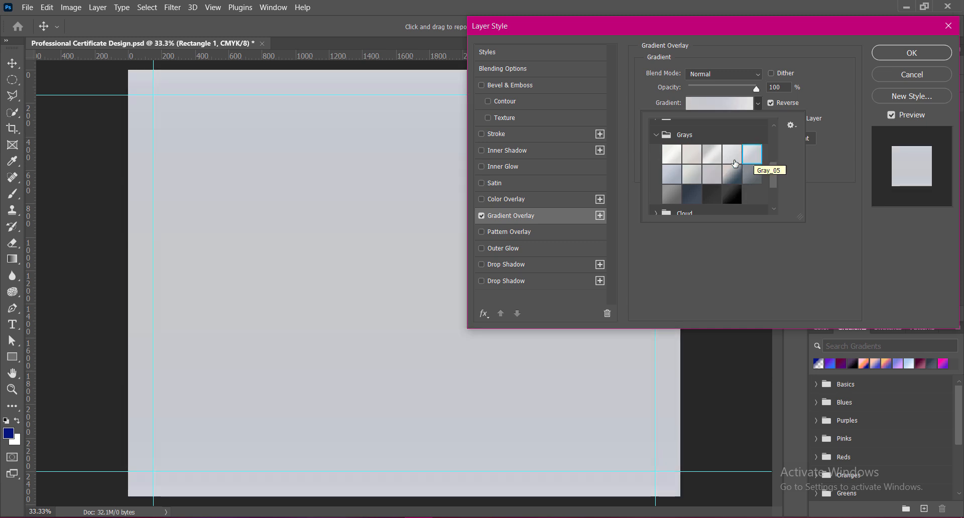
click(713, 156)
click(848, 194)
Set the gradient overlay's angle to 60° and compare it with and without Reverse, leaving Reverse enabled
click(773, 101)
click(772, 101)
drag(726, 138, 696, 138)
text(60)
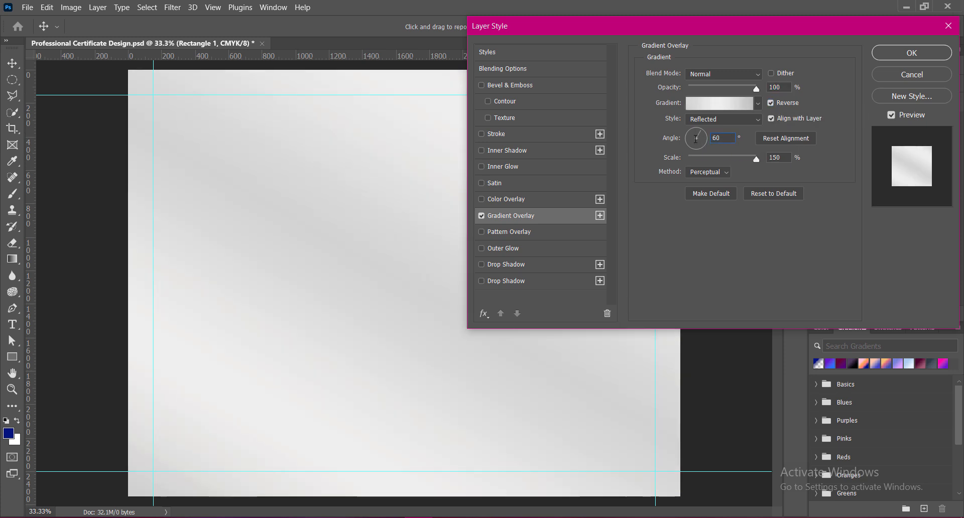
click(772, 103)
click(772, 103)
Change the overlay gradient's middle color stop to white (#ffffff)
click(719, 103)
double_click(739, 383)
click(632, 156)
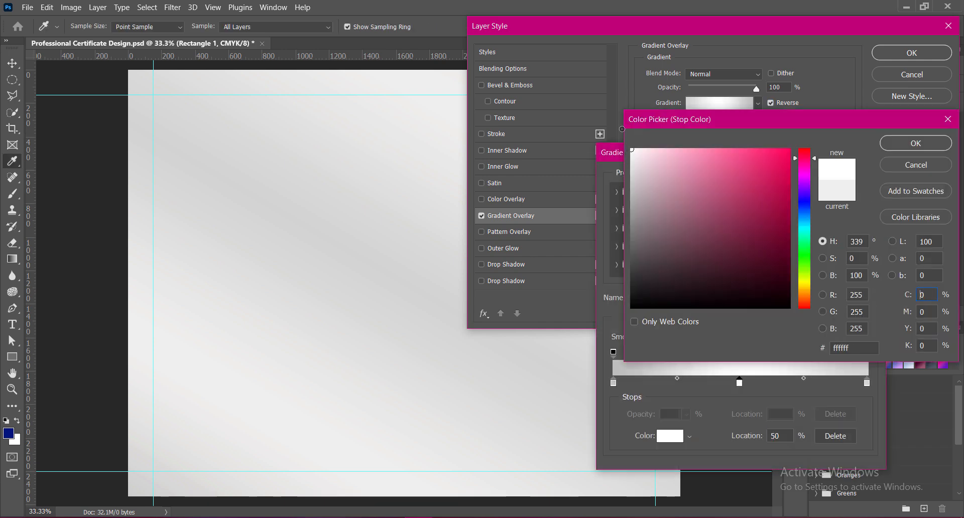
click(915, 144)
click(855, 181)
Set the gradient overlay's angle to -60° and apply the layer style
click(712, 139)
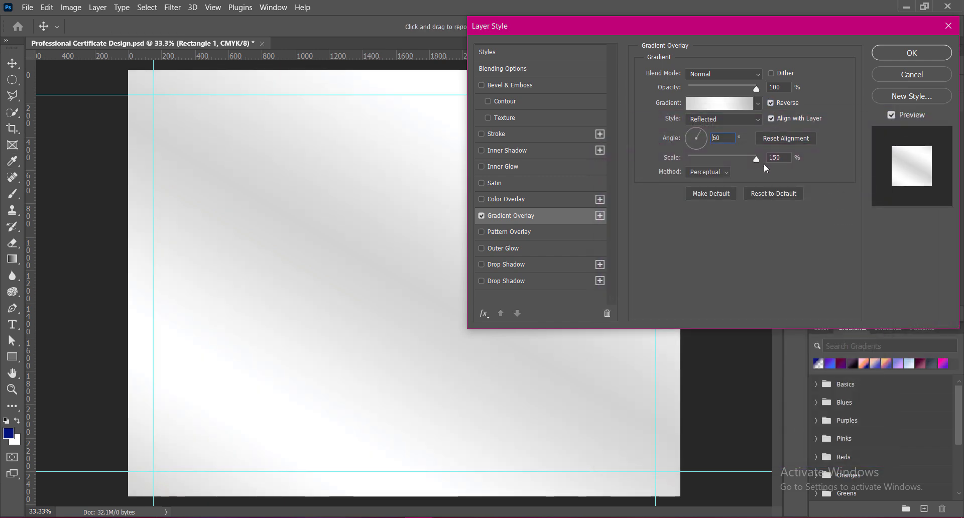
text(-)
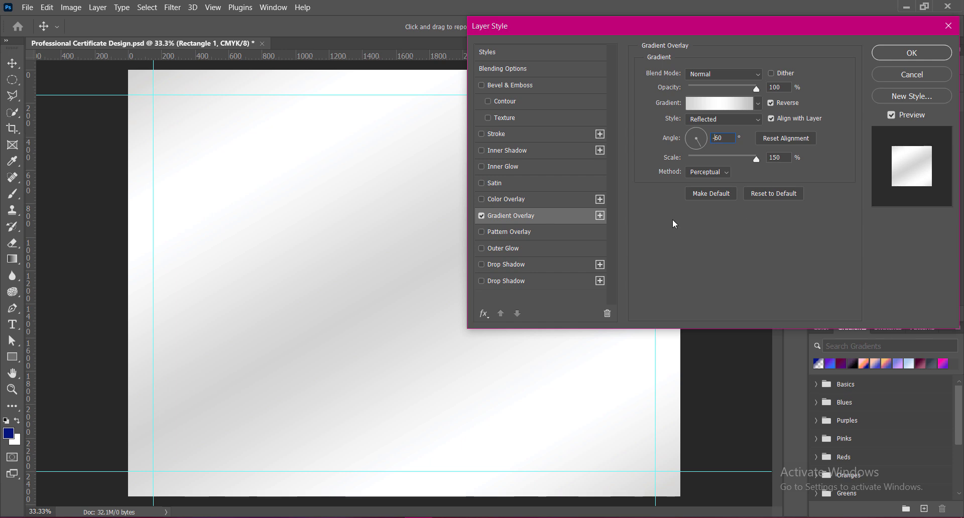
click(723, 172)
click(912, 52)
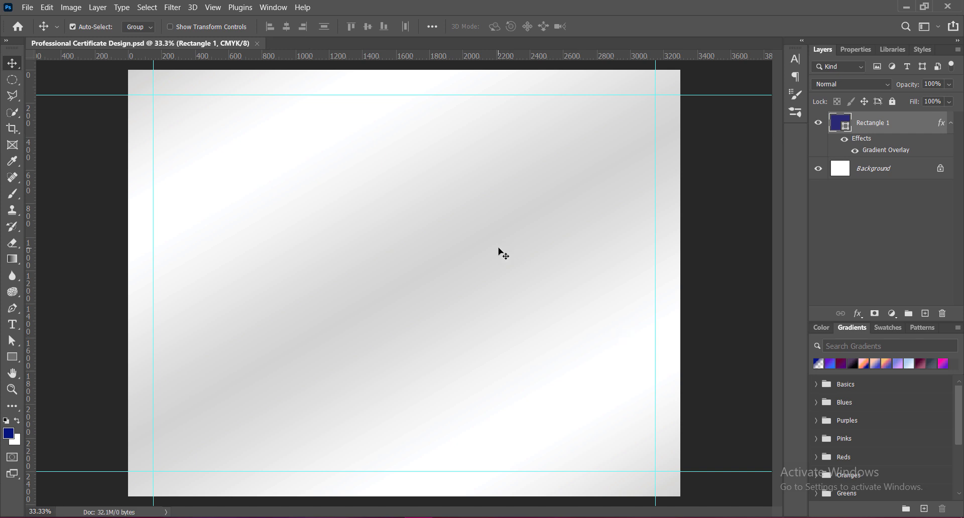
Add a new layer and draw a rounded rectangle of about 3000 × 2250 px between the four guides
click(925, 314)
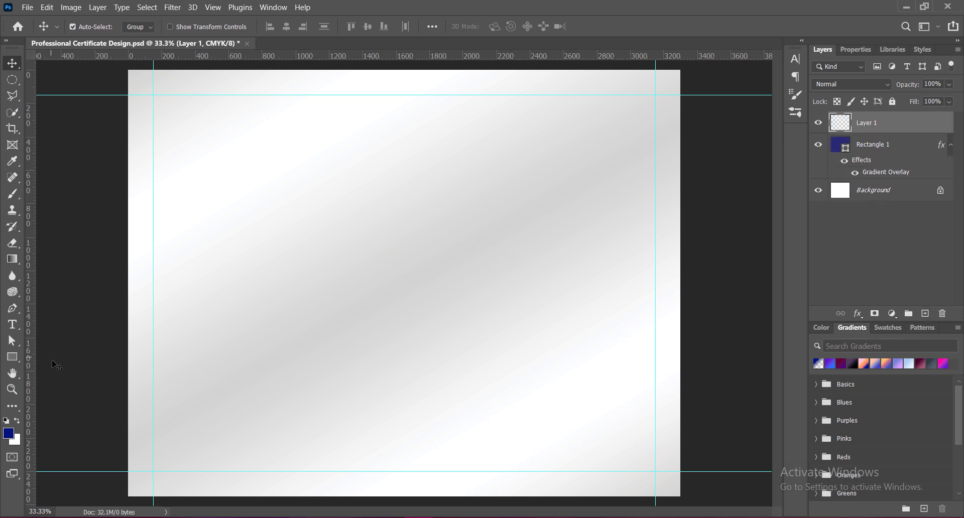
click(12, 357)
click(60, 357)
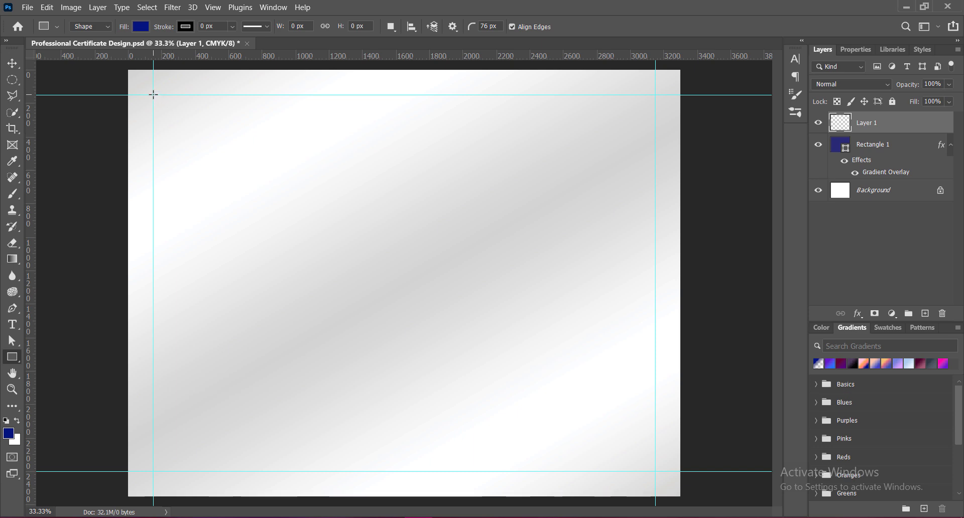
drag(153, 94, 656, 473)
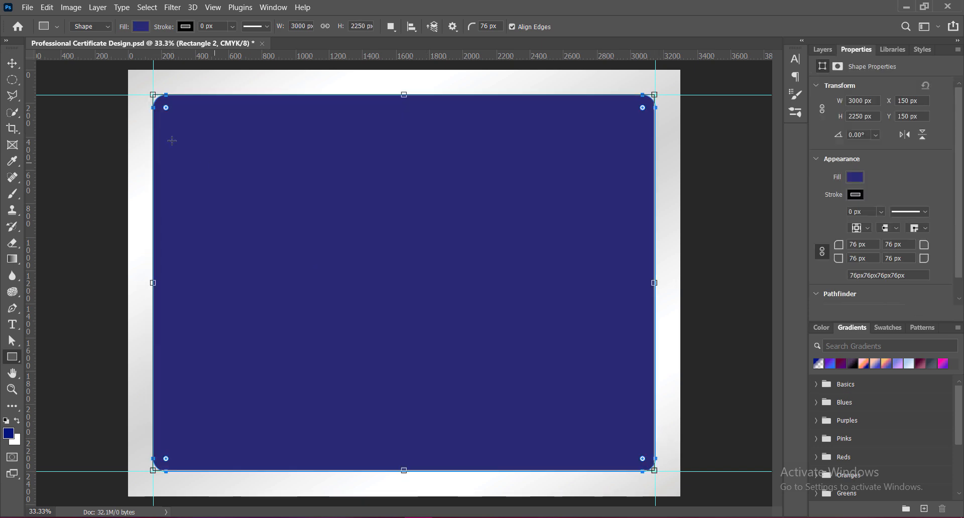
Remove the rounded rectangle's fill and give its stroke a gradient
click(12, 63)
click(519, 213)
click(859, 179)
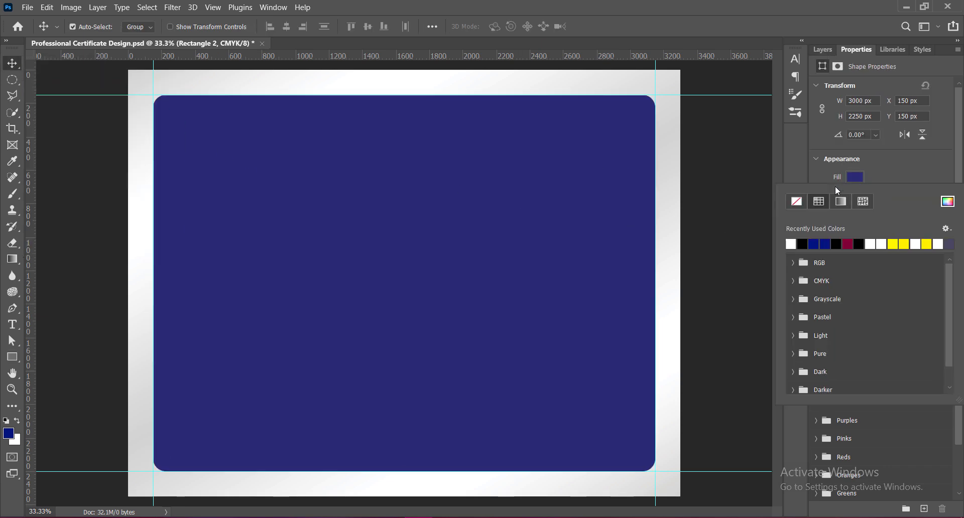
click(797, 201)
click(895, 182)
click(863, 197)
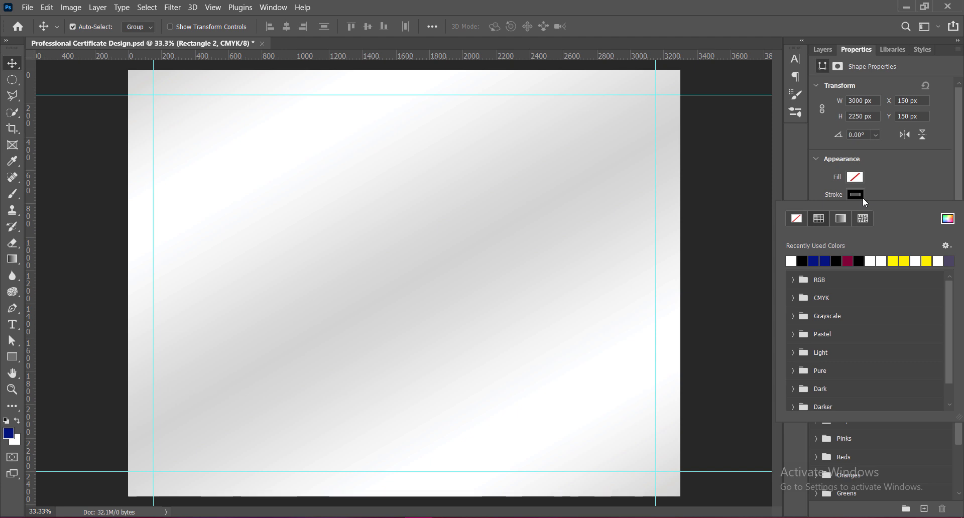
click(841, 218)
click(905, 178)
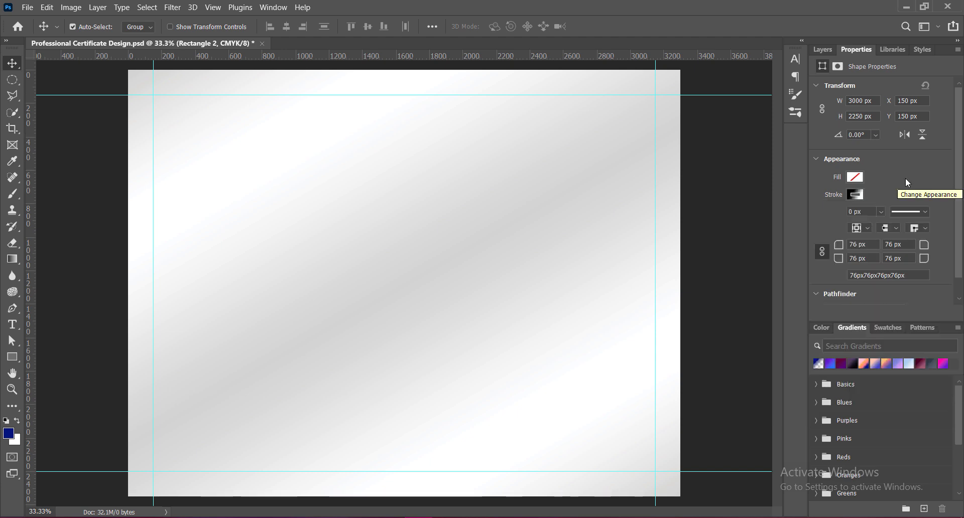
Set the rounded rectangle's stroke width to about 15.6 px and all its corner radii to 90 px
click(881, 211)
drag(883, 226, 896, 228)
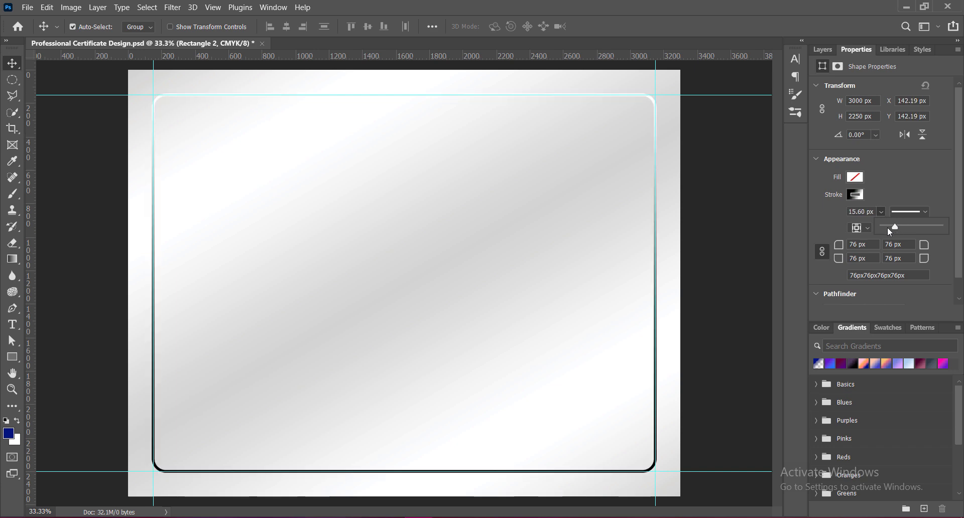
drag(870, 245, 831, 245)
text(90)
key(Return)
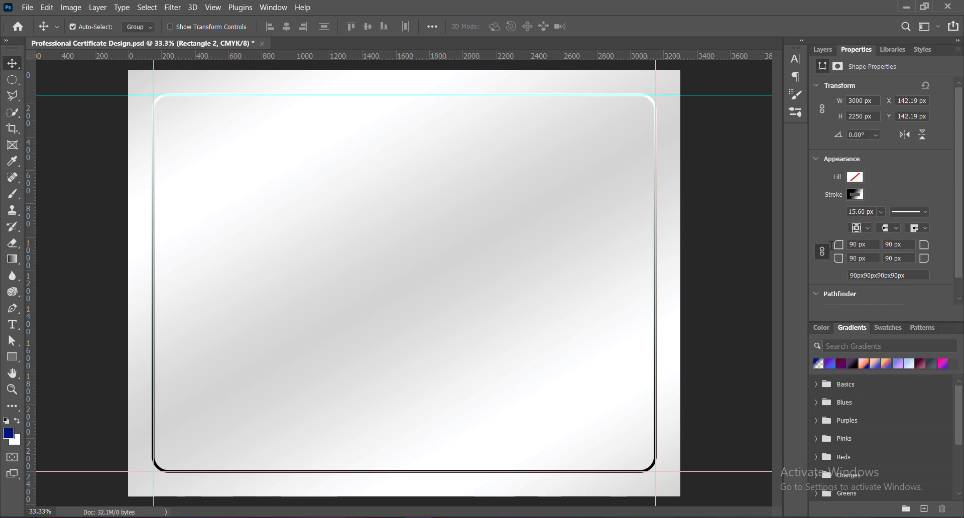
Apply the light blue gradient preset to the rounded rectangle's stroke and set the gradient style to Reflected
click(855, 195)
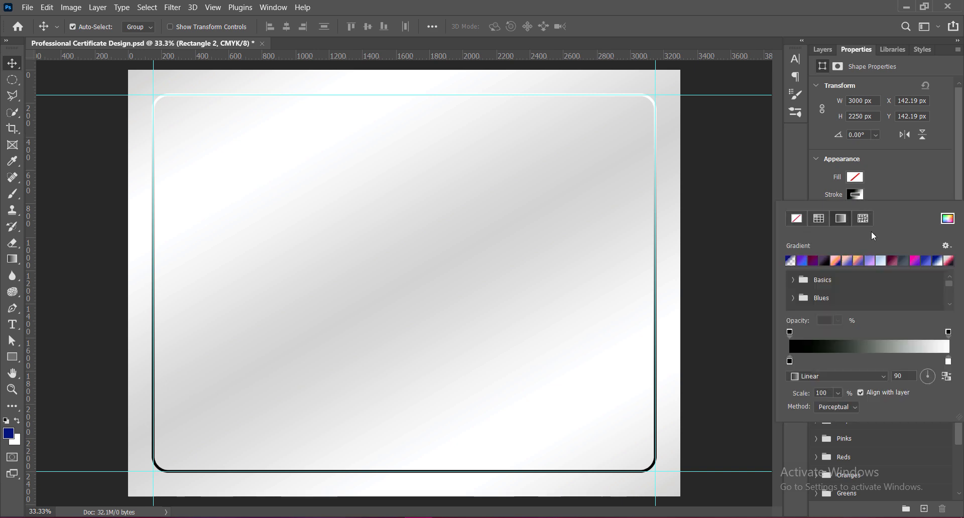
click(880, 262)
click(883, 177)
click(855, 194)
click(879, 378)
click(777, 402)
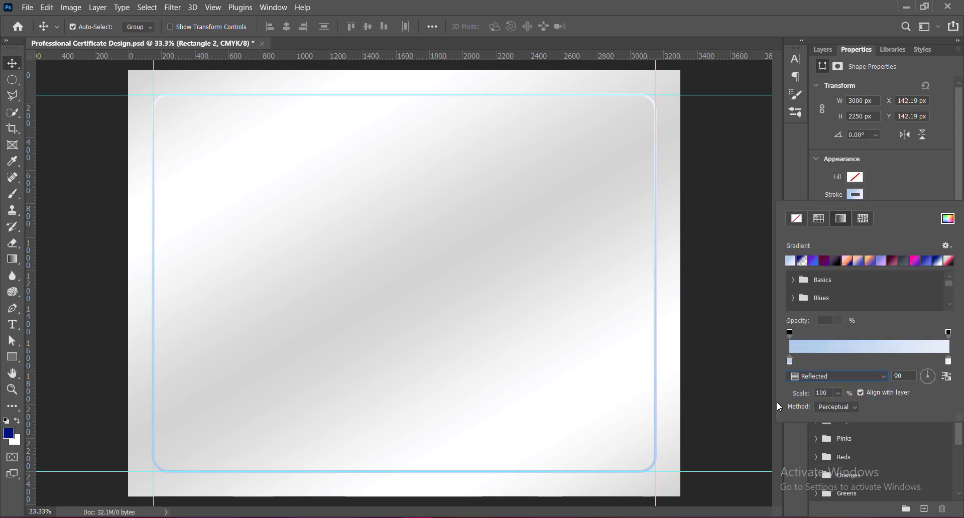
Try a 45° angle for the stroke gradient, set it to 3°, and save the document
click(899, 376)
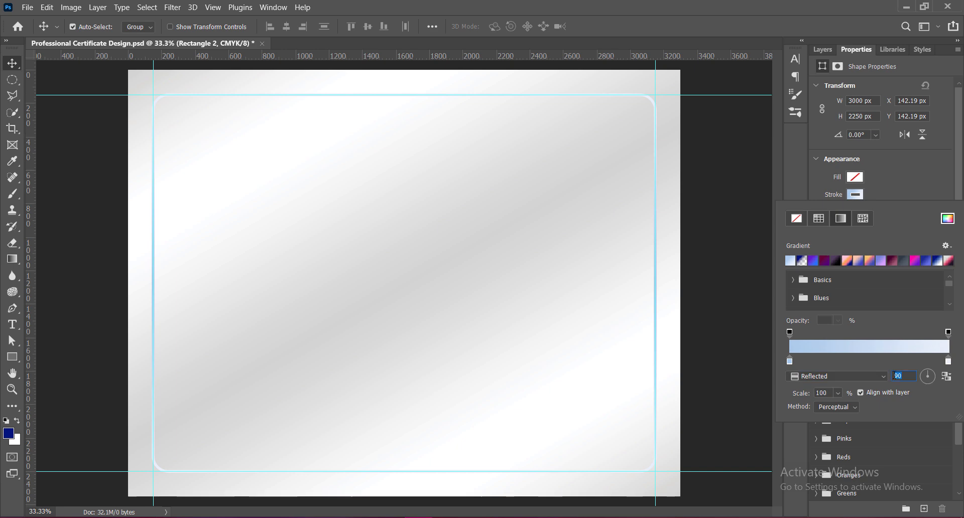
key(Return)
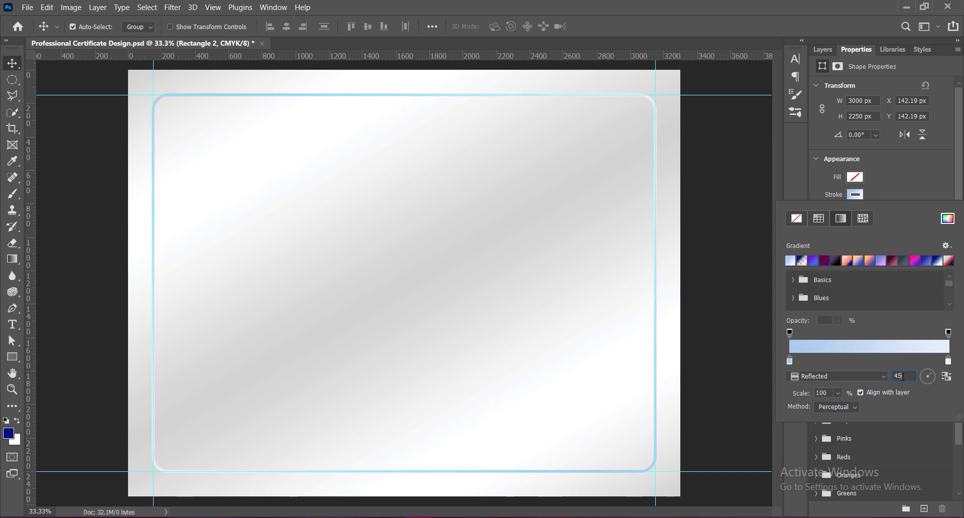
text(3)
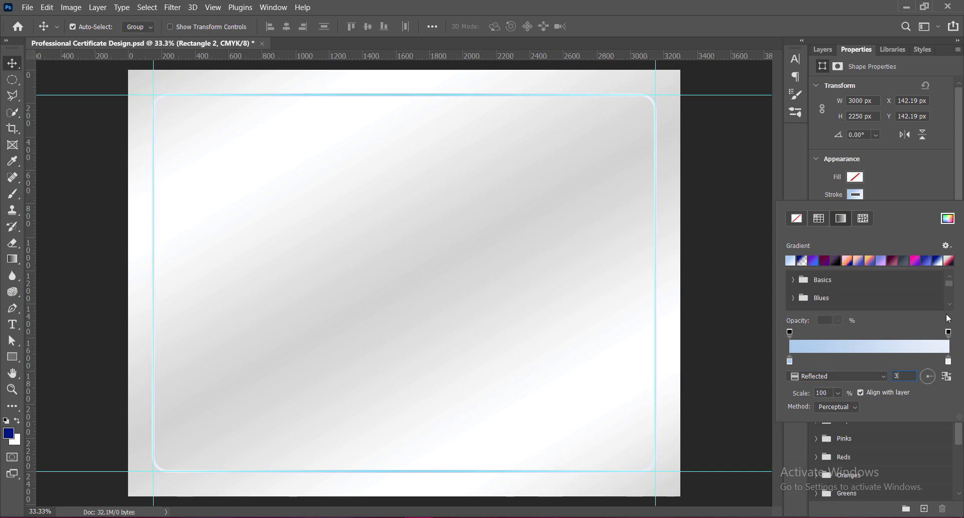
click(913, 184)
key(ctrl+s)
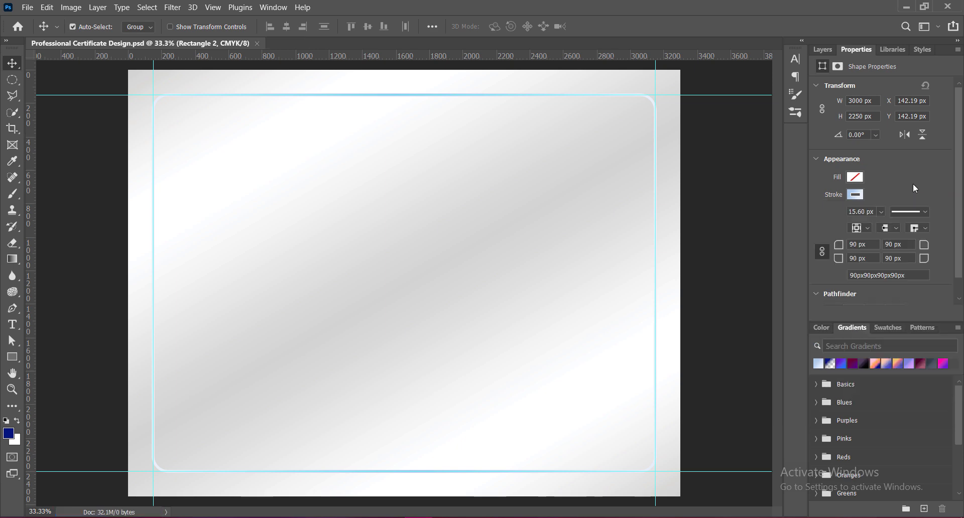
Try a 21 px stroke width on the rounded rectangle, and set it to 27 px
click(860, 212)
text(21)
key(Return)
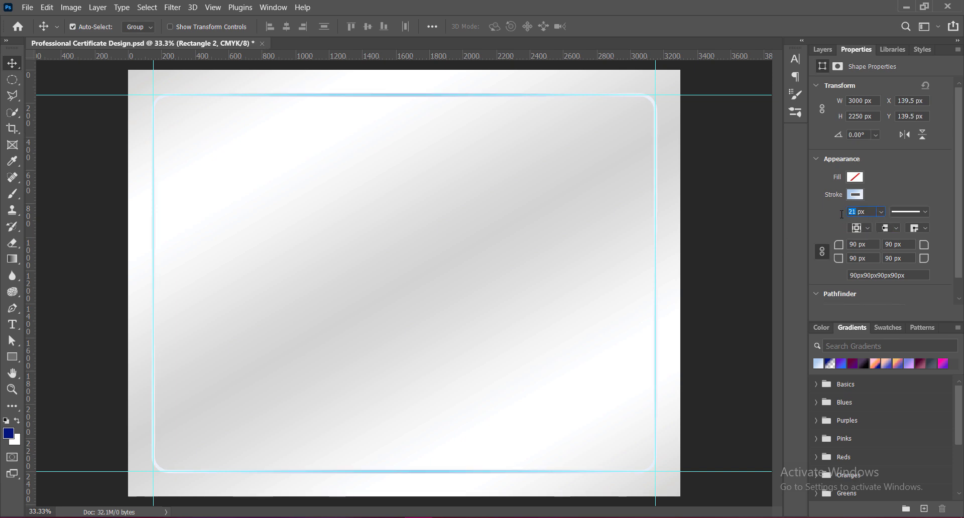
drag(863, 214, 839, 213)
text(27)
key(Return)
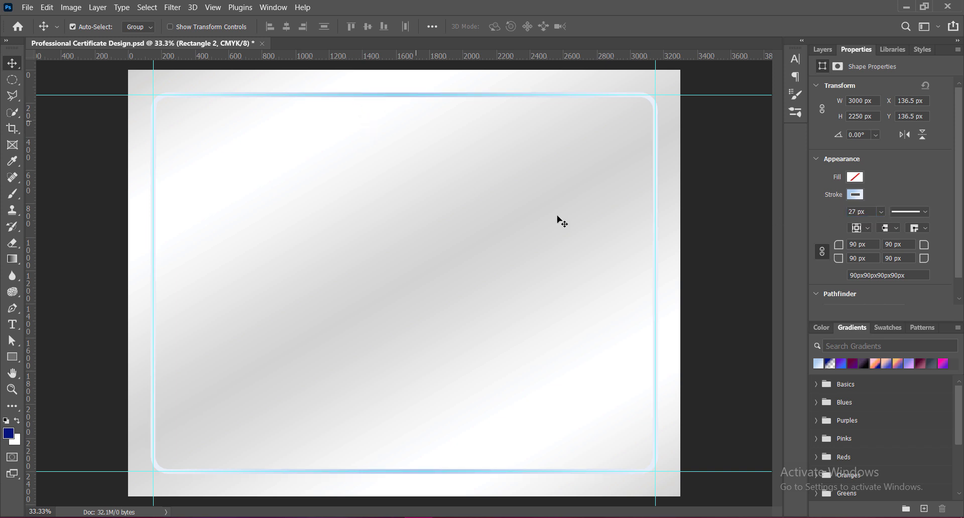
Duplicate the rounded border rectangle and move the copy's layer below Rectangle 2
key(F7)
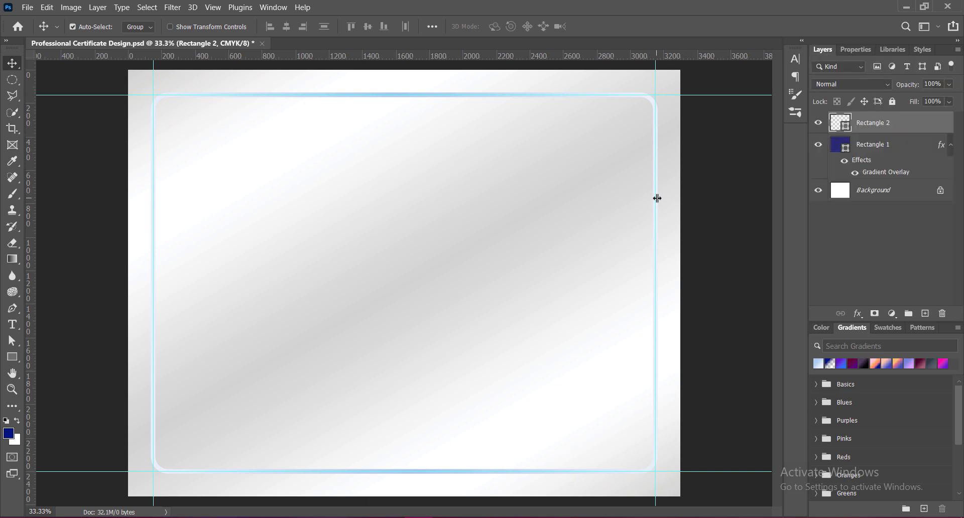
drag(659, 202, 633, 204)
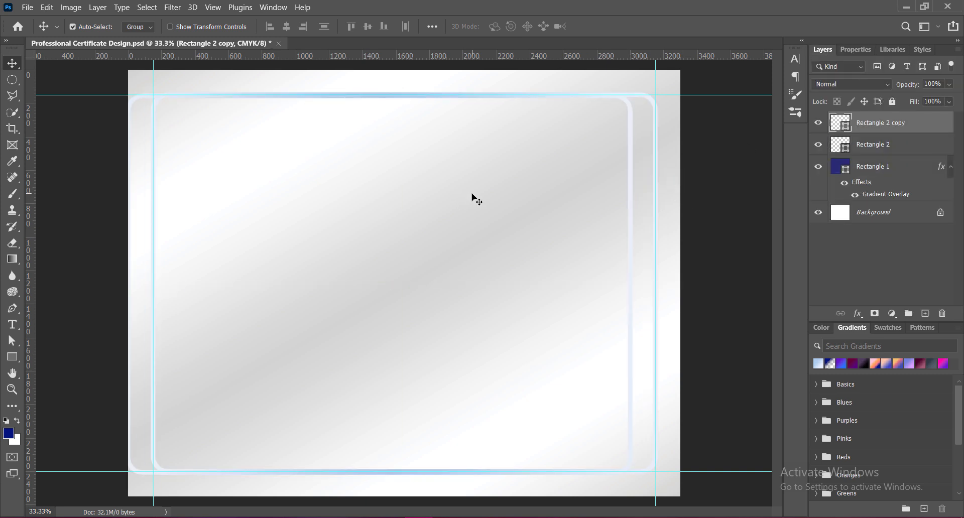
drag(877, 122, 878, 151)
Scale the copied border down to about 2870 × 2152 px and position it evenly inside the outer border
key(ctrl+t)
drag(370, 196, 400, 196)
drag(407, 97, 407, 119)
drag(401, 276, 395, 264)
drag(404, 458, 402, 463)
drag(430, 270, 427, 267)
key(Return)
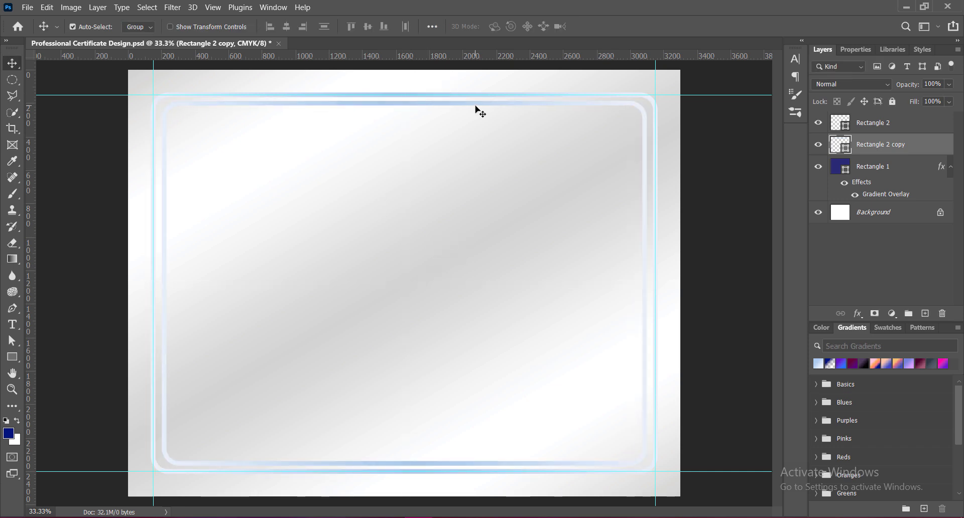
Set the inner border's stroke width to 18 px
click(849, 49)
drag(868, 212, 812, 213)
text(18)
key(Return)
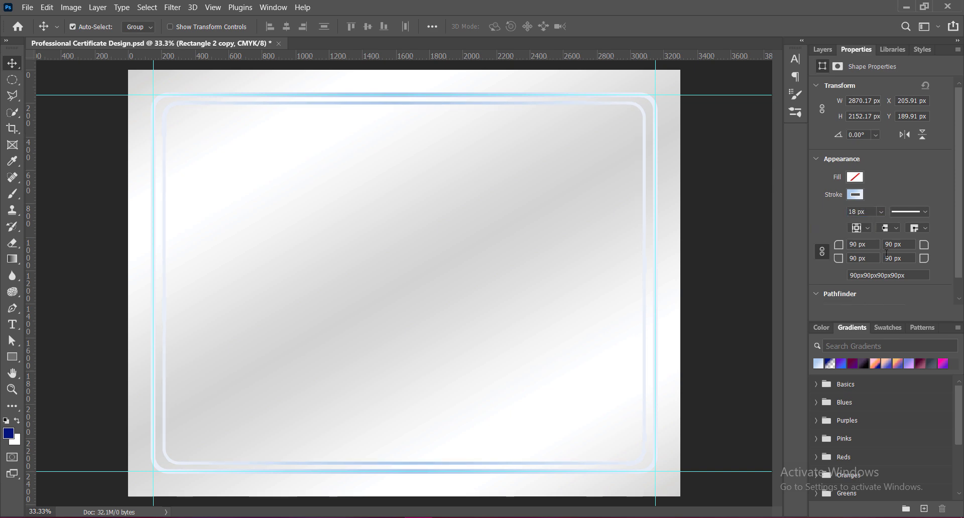
Set all four corner radii of the inner border to 75 px
drag(858, 246, 842, 245)
text(75)
key(Return)
Set the angle of the inner border's reflected stroke gradient to -21 degrees
click(855, 195)
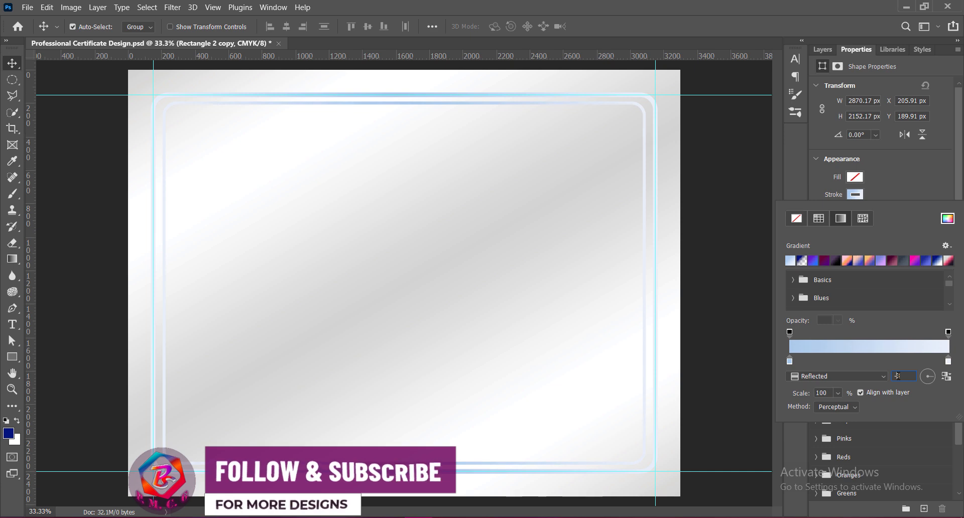
text(-3)
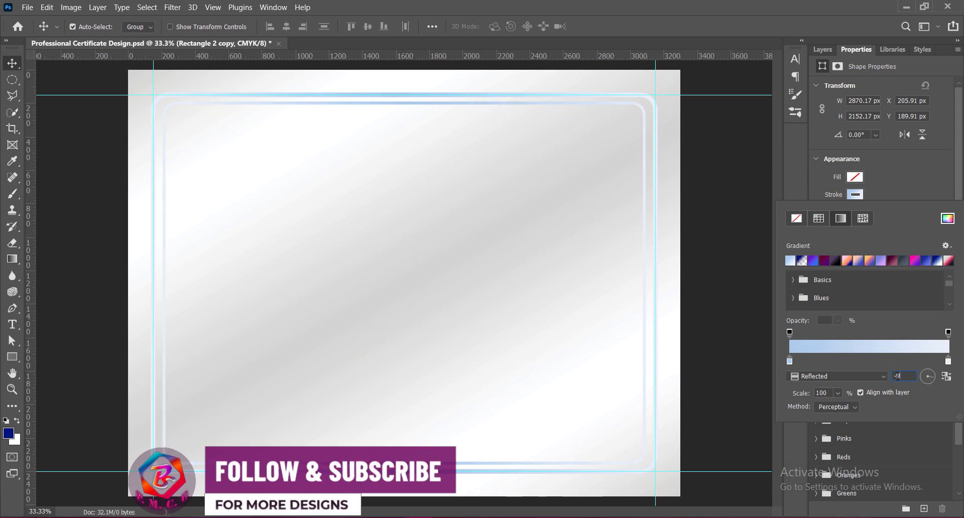
scroll(903, 377, down, 12)
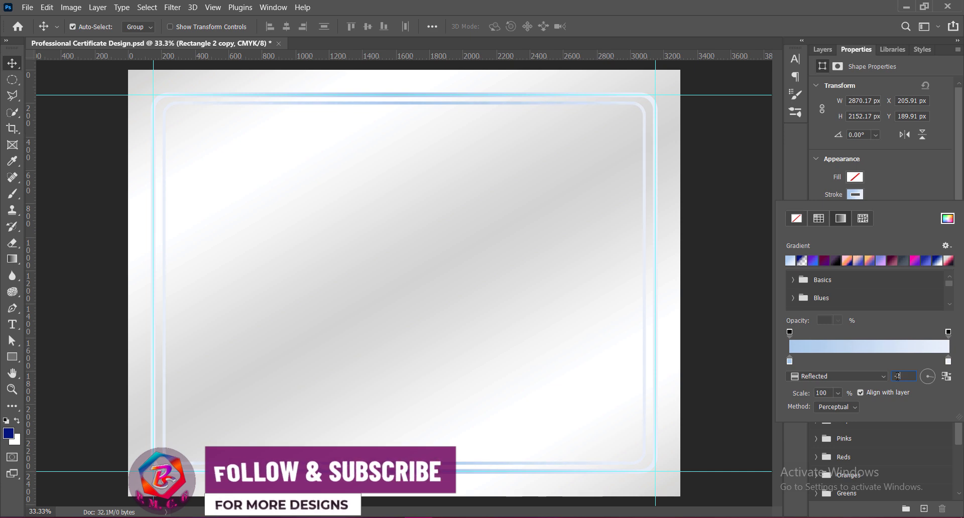
click(897, 376)
key(BackSpace)
text(-)
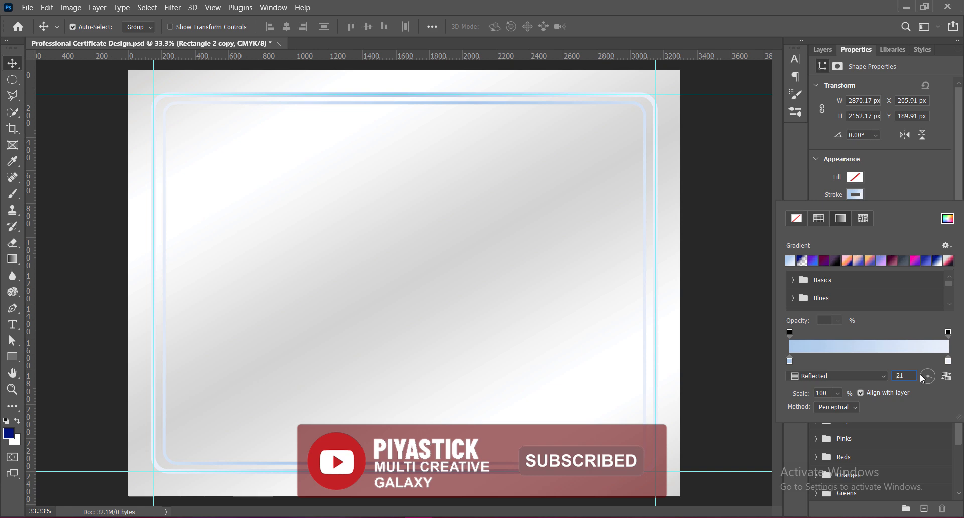
key(Return)
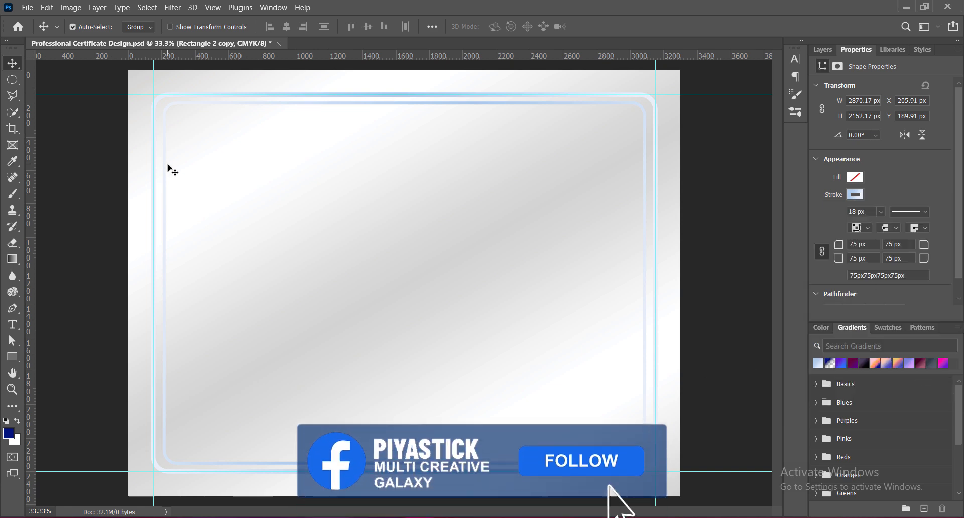
Set the outer border's stroke width to 24 px
click(160, 472)
click(852, 212)
text(24)
key(Return)
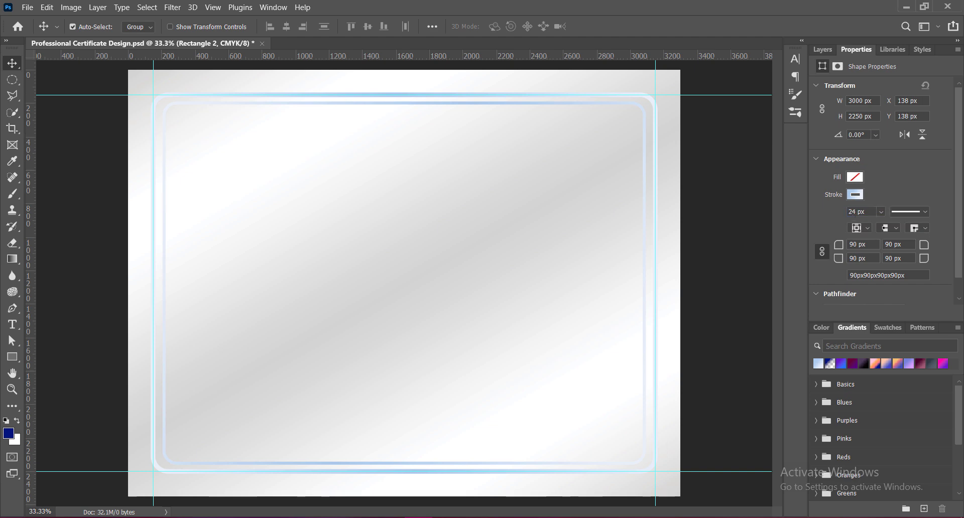
Group the outer and inner border layers, Rectangle 2 and Rectangle 2 copy
click(393, 106)
click(824, 48)
shift+click(898, 132)
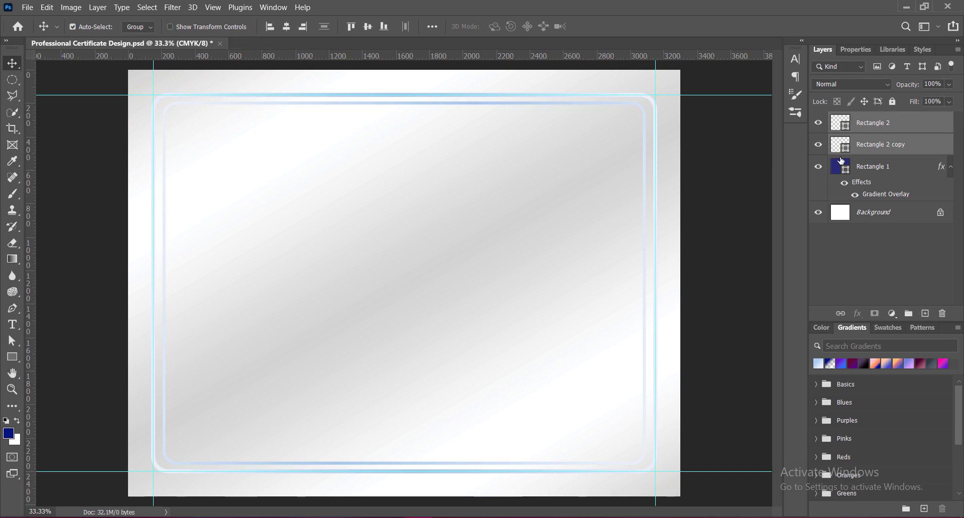
key(ctrl+g)
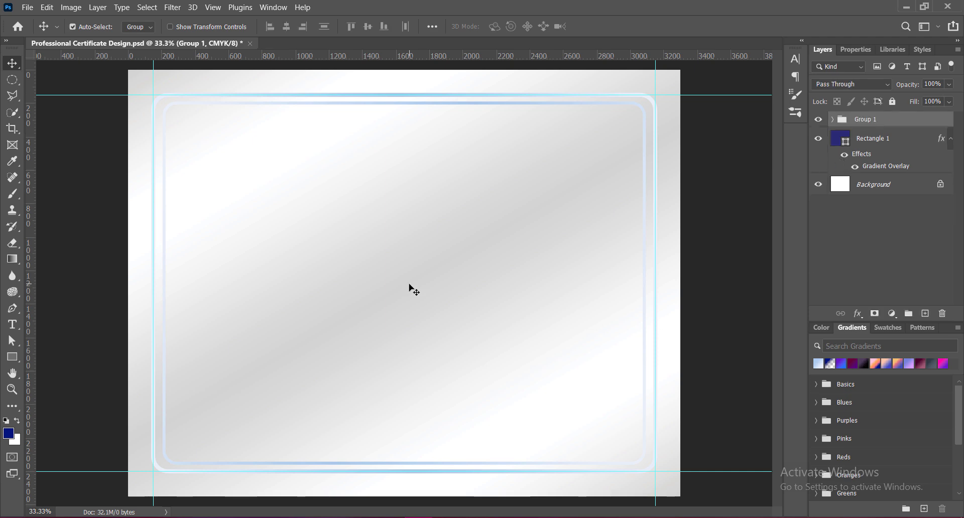
Flip the border group horizontally
key(ctrl+t)
right_click(423, 282)
click(457, 262)
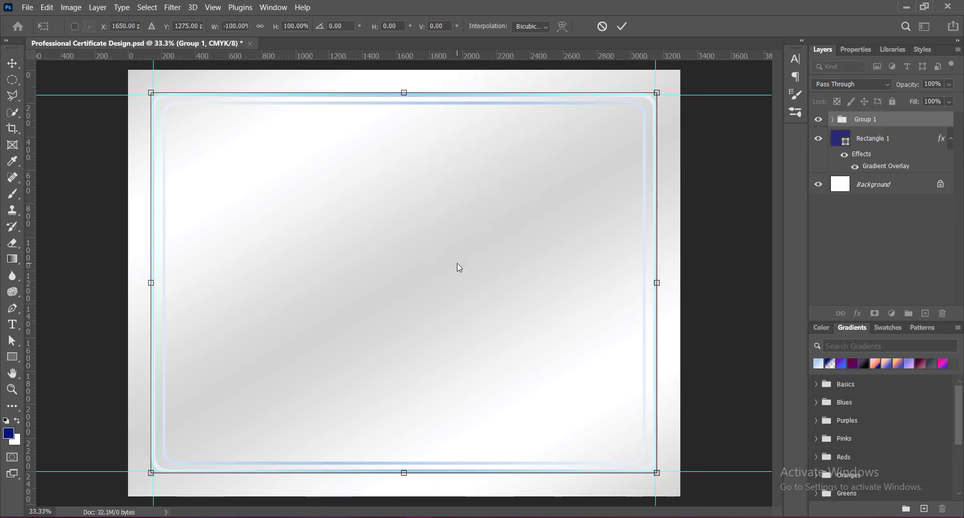
click(622, 26)
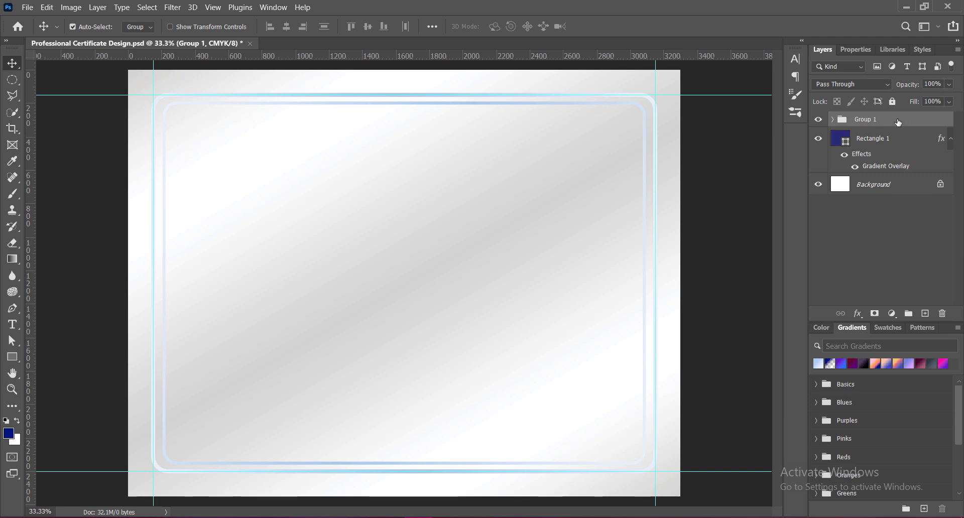
Enable a drop shadow on the border group and set its color to black (000000)
right_click(912, 123)
click(844, 126)
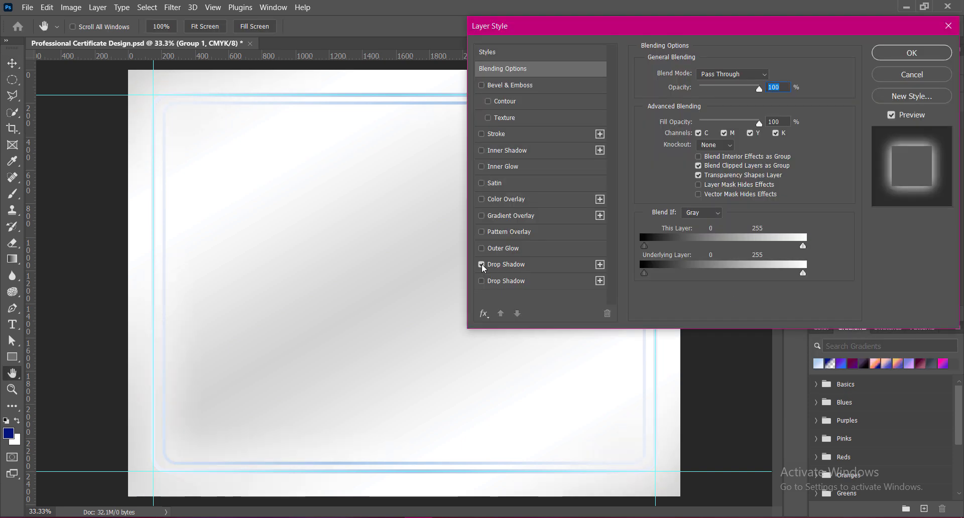
click(503, 266)
click(770, 75)
click(720, 280)
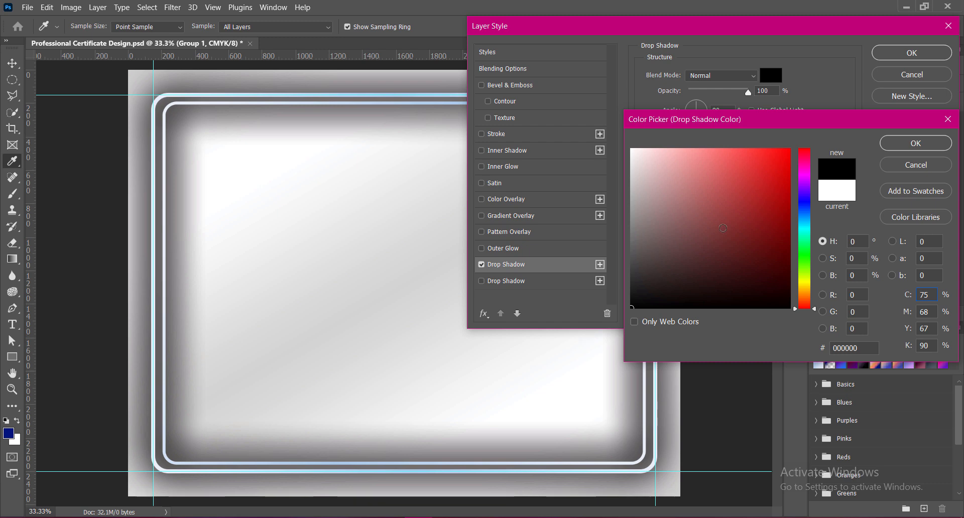
click(908, 154)
Set the drop shadow's opacity to about 63%, spread to 0% and size to 21 px
drag(747, 163, 700, 168)
click(775, 90)
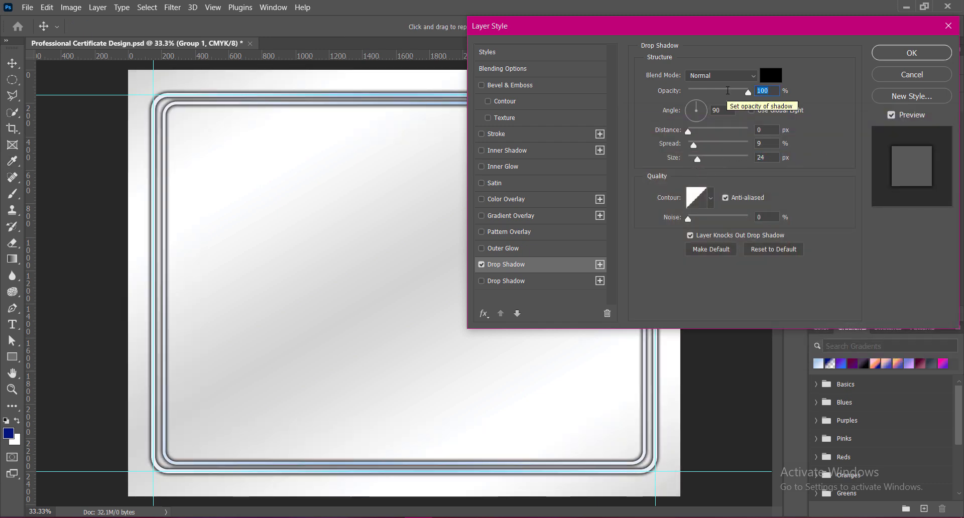
click(728, 90)
click(764, 145)
text(0)
drag(700, 162, 696, 162)
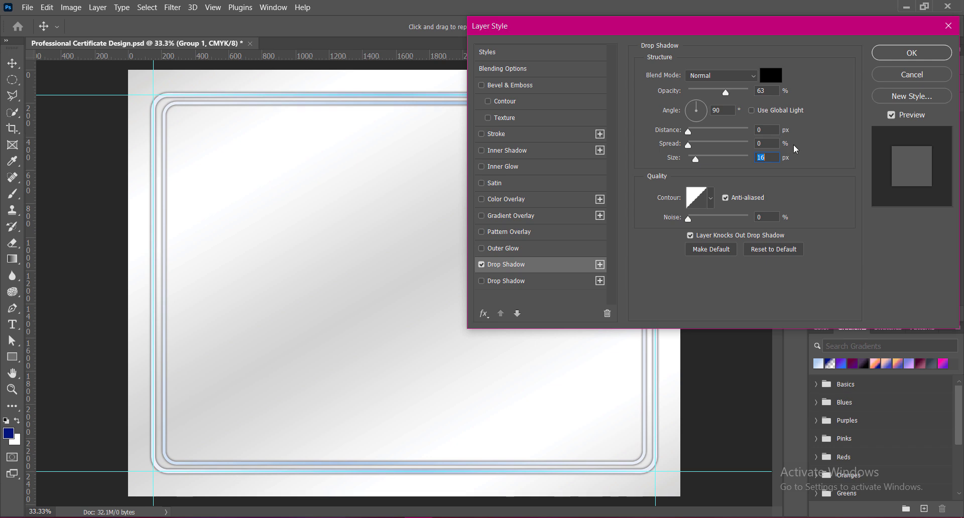
text(21)
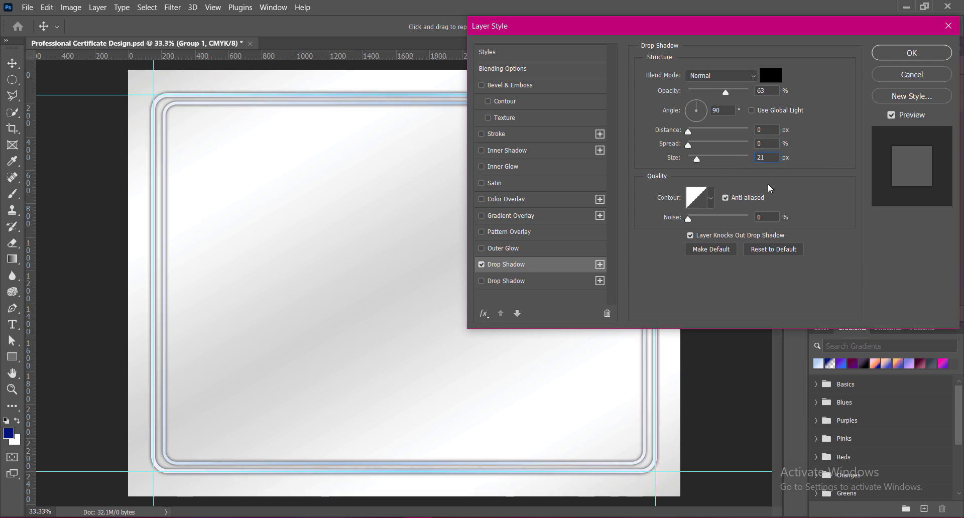
Set the drop shadow's distance to 9 px and opacity to 51%, and apply the layer style
drag(689, 131, 693, 132)
click(764, 91)
text(60)
drag(769, 129, 725, 131)
text(12)
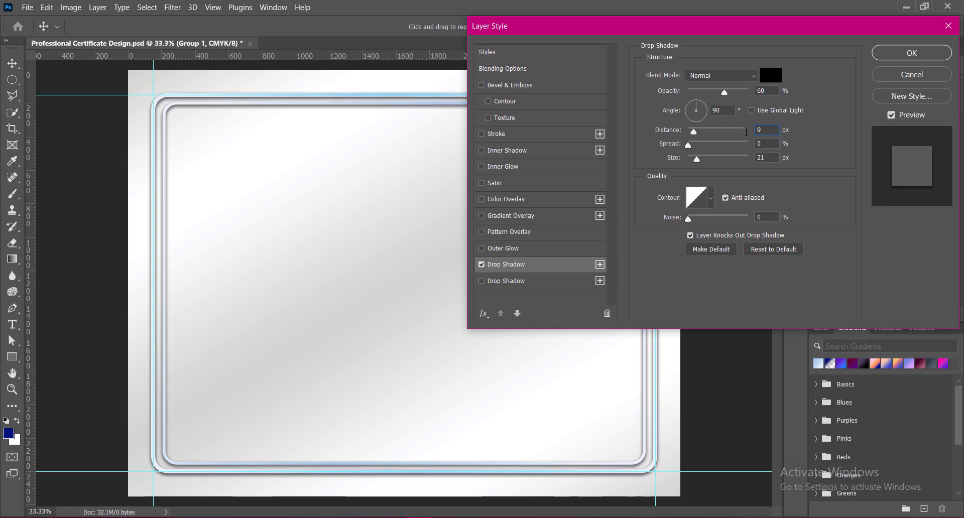
text(51)
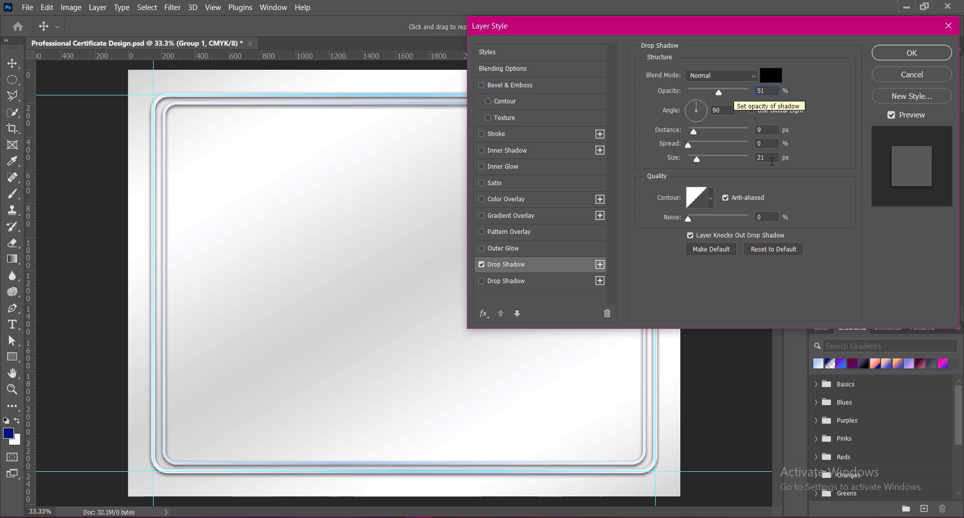
click(908, 54)
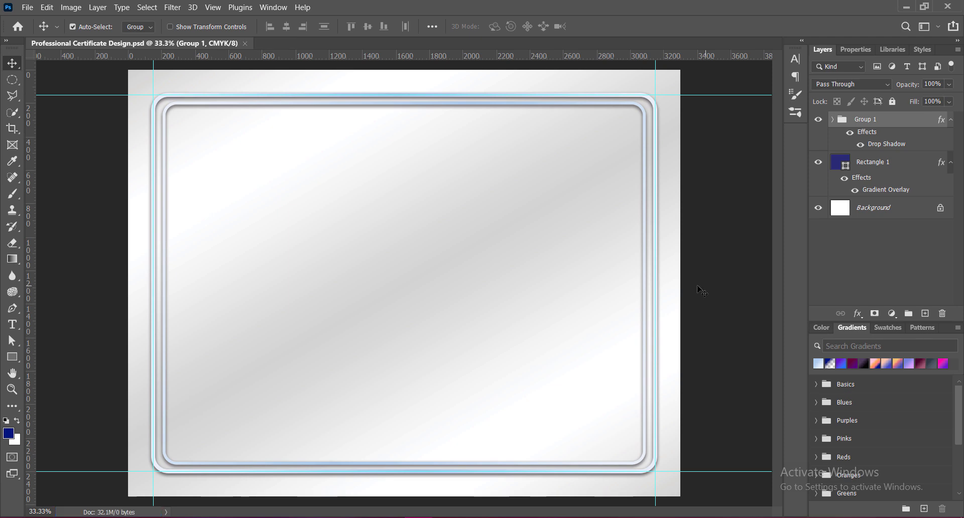
Convert Group 1 to a smart object and place a wide elliptical selection over the border's upper-left corner
right_click(913, 120)
click(862, 174)
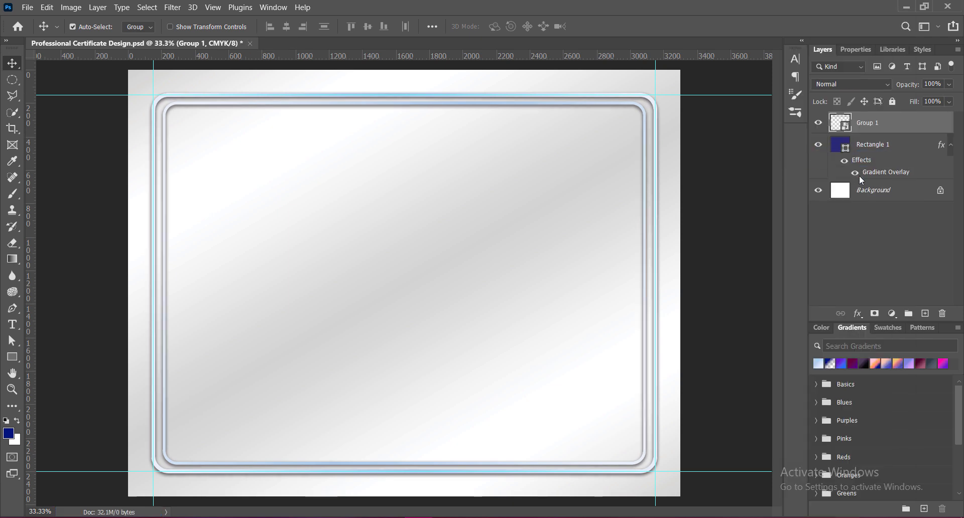
key(m)
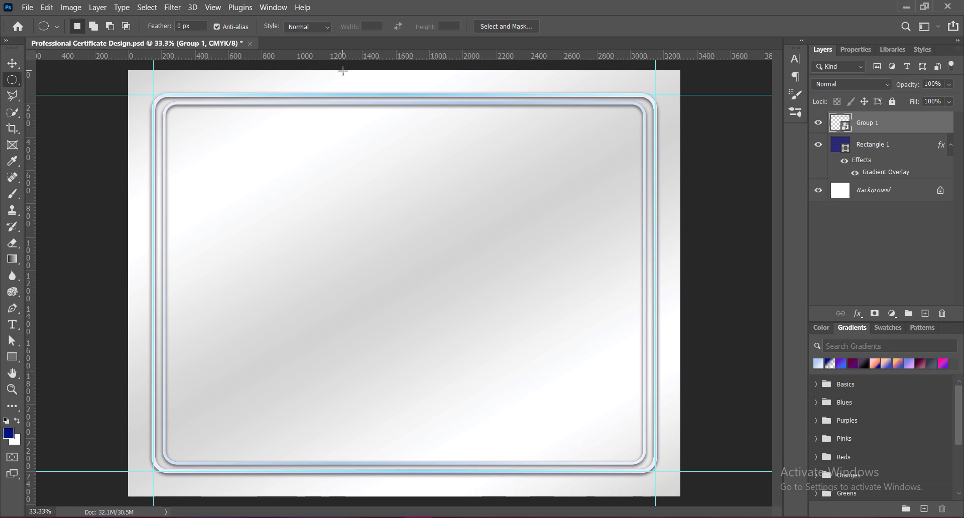
drag(342, 71, 699, 179)
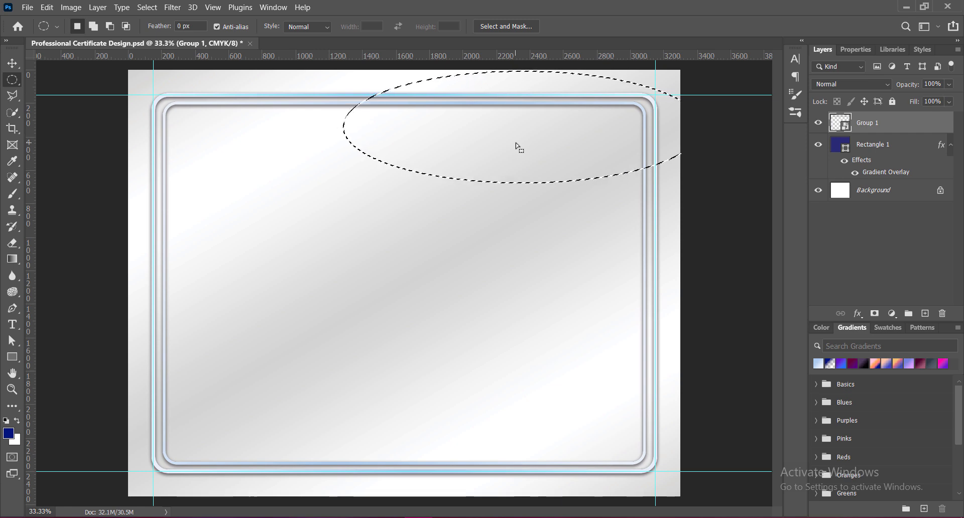
drag(564, 141, 266, 125)
Rasterize the Group 1 layer and delete the selected upper-left corner of the border
key(Delete)
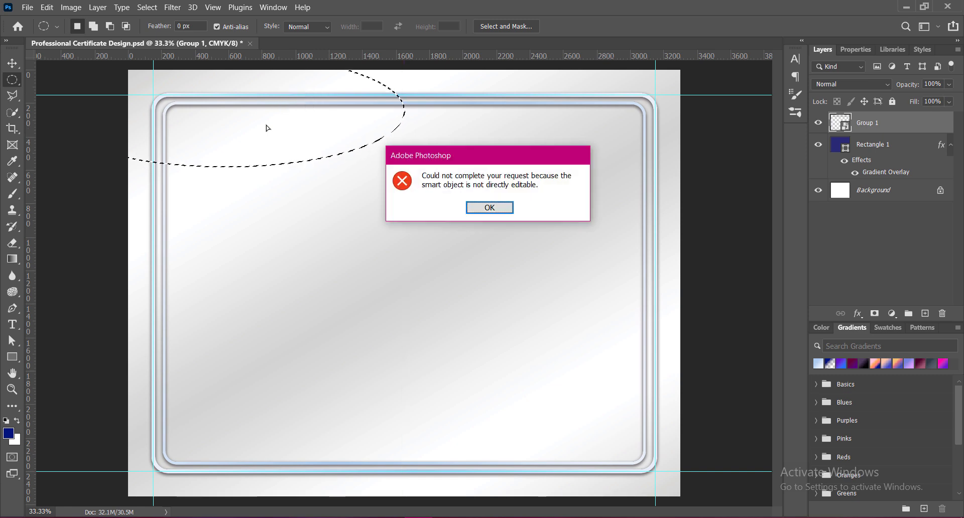
click(502, 209)
right_click(915, 122)
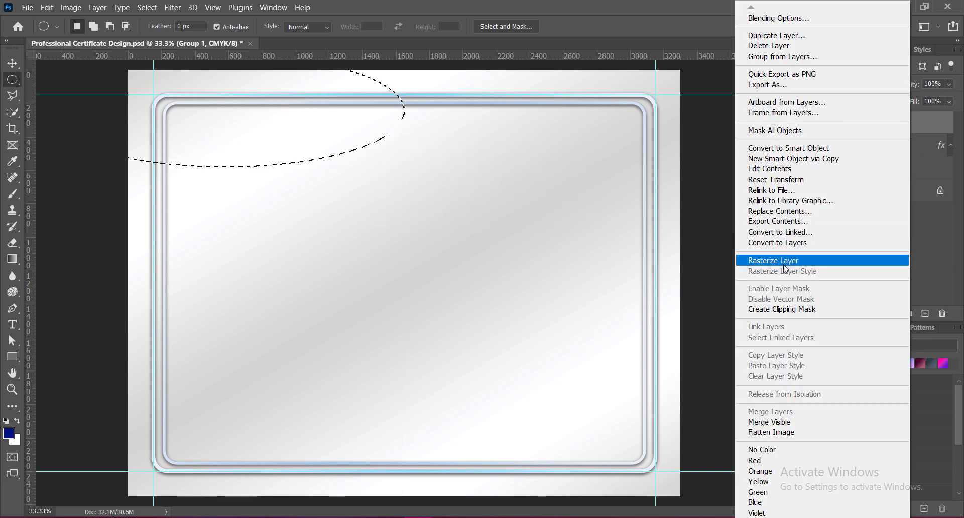
click(824, 261)
key(Delete)
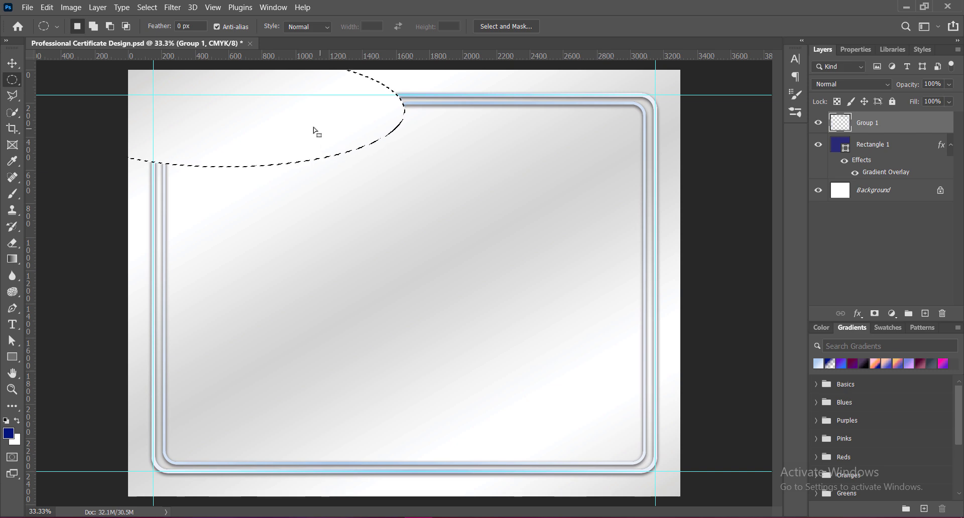
Move the elliptical selection over the border's lower-right corner, delete that part and deselect
drag(218, 106, 574, 451)
key(Delete)
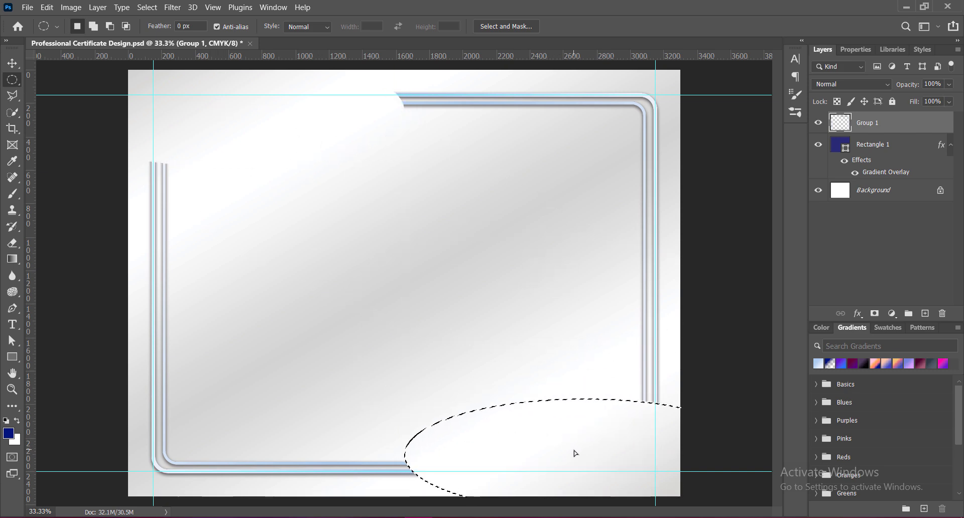
key(ctrl+d)
Fade the cut ends of the border lines using the Eraser with a soft brush, reduced to 250 px
click(12, 243)
click(52, 241)
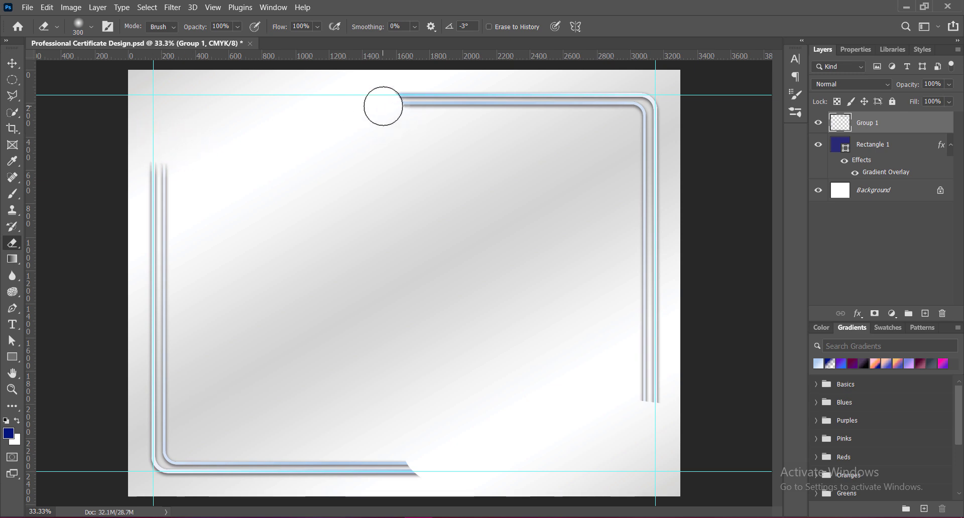
key(bracketleft)
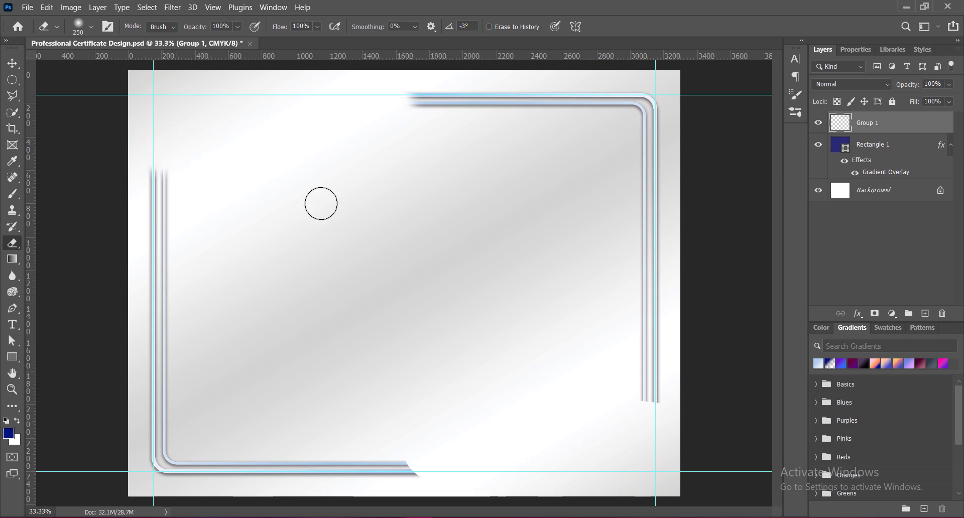
mouse_move(421, 457)
mouse_down()
mouse_move(426, 468)
mouse_move(416, 452)
mouse_move(426, 462)
mouse_up()
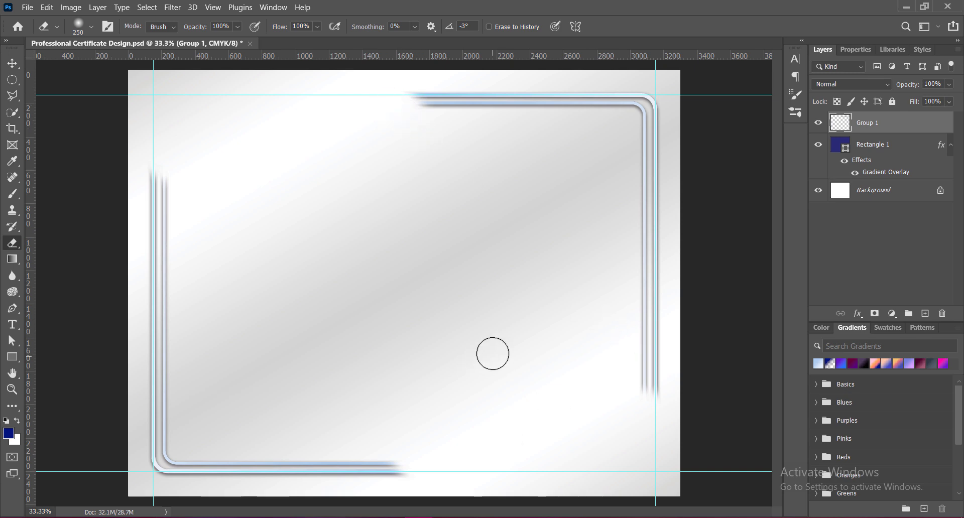
click(12, 63)
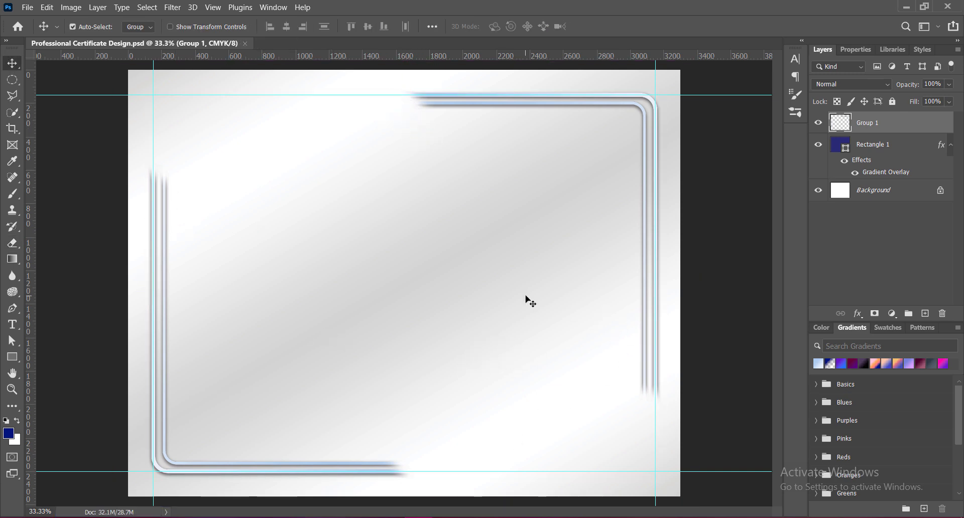
Add a layer above Rectangle 1 and draw a dark blue wavy custom shape about 1556 × 1360 px in the page's lower middle
click(889, 147)
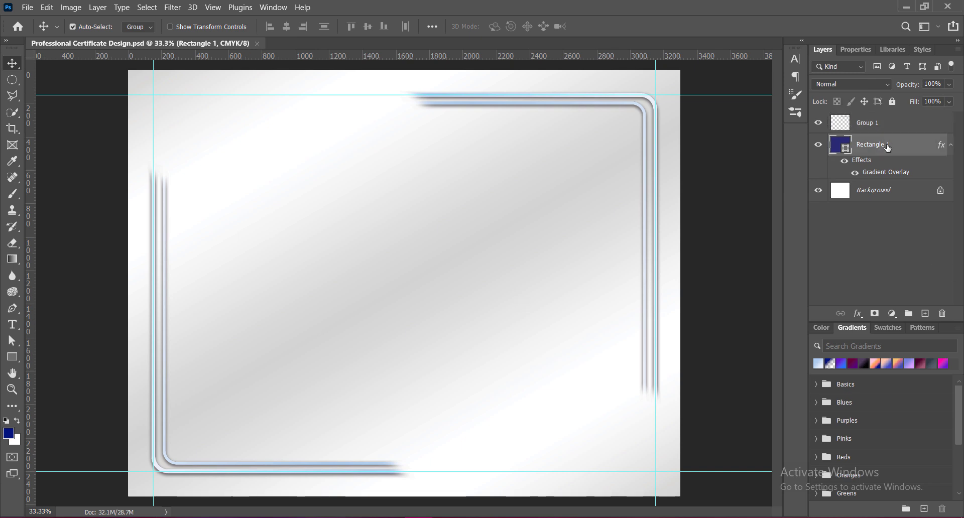
click(929, 314)
right_click(12, 356)
click(55, 417)
click(509, 29)
click(382, 323)
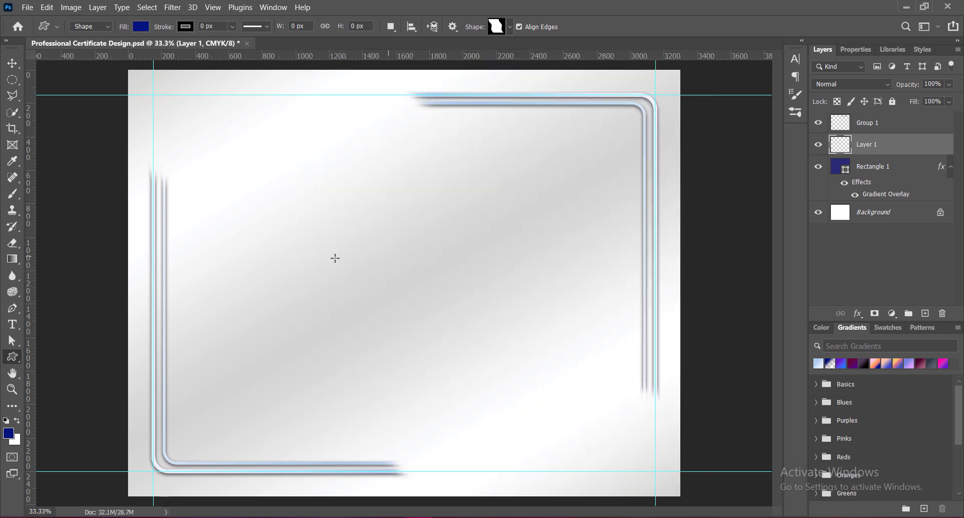
mouse_move(282, 266)
mouse_down()
mouse_move(392, 376)
mouse_move(519, 458)
mouse_move(543, 493)
mouse_up()
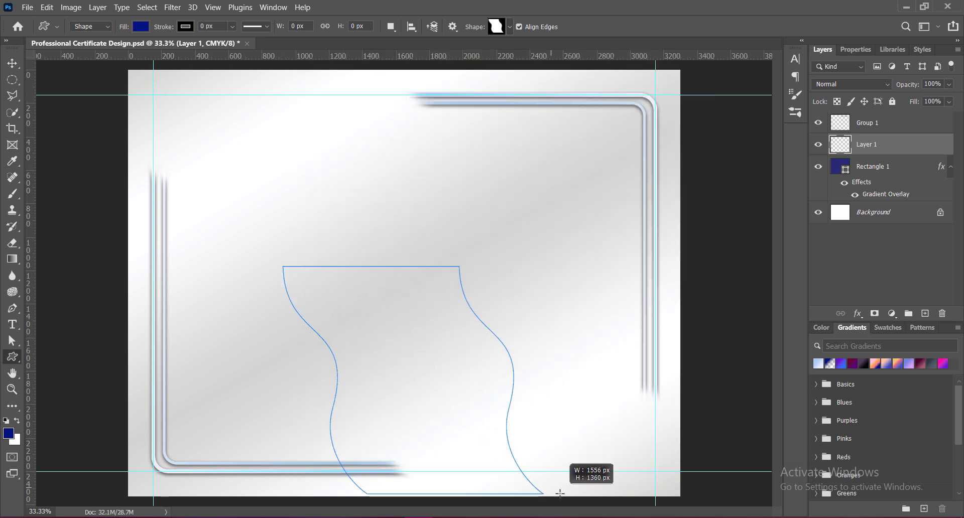
Move the dark blue wavy shape to the page's lower-left corner, rotate it to about -34.5° and enlarge it to about 2853 × 1990 px
key(ctrl+t)
drag(420, 368, 202, 390)
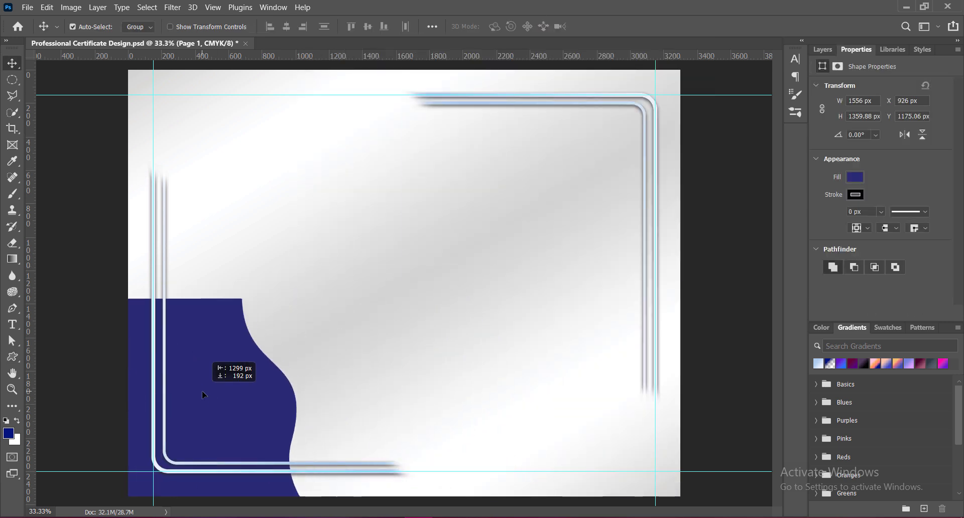
drag(353, 277, 235, 212)
drag(246, 381, 227, 435)
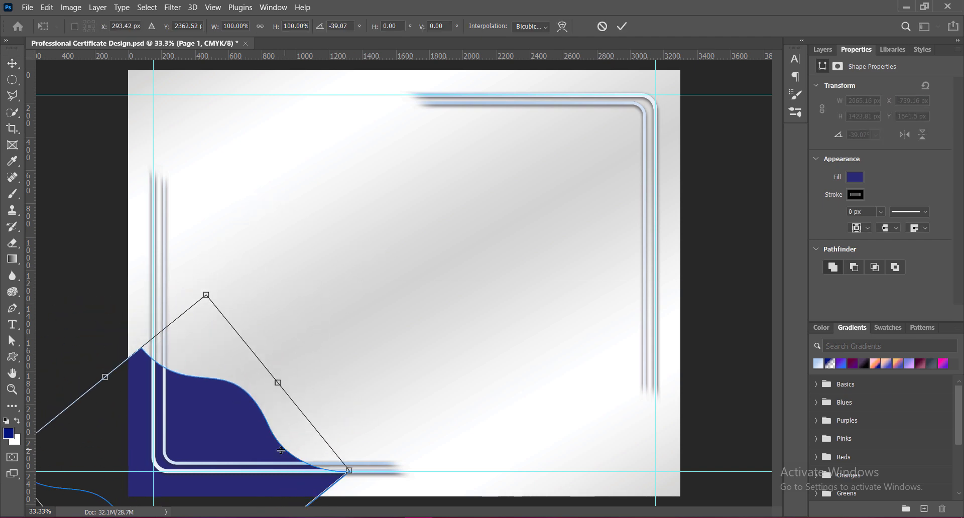
drag(105, 377, 72, 336)
drag(271, 423, 288, 466)
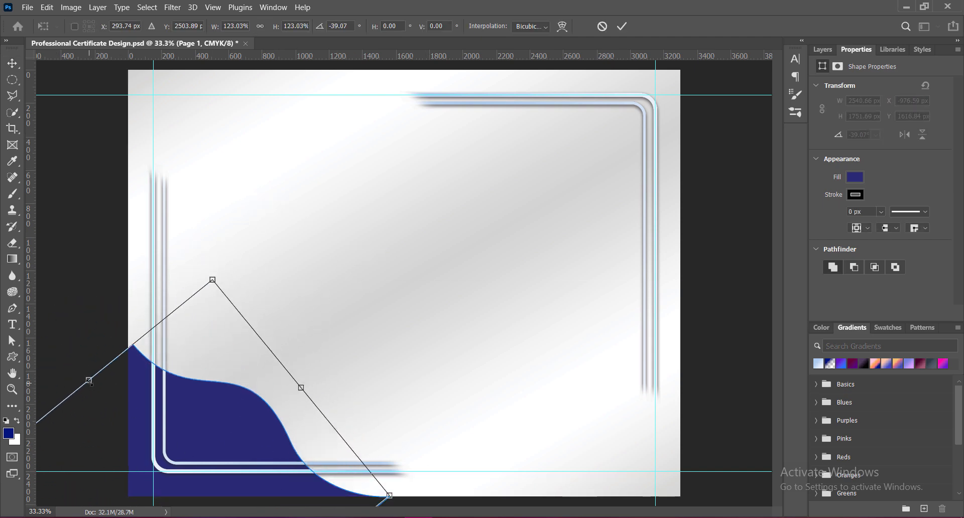
drag(89, 381, 61, 347)
drag(396, 484, 439, 500)
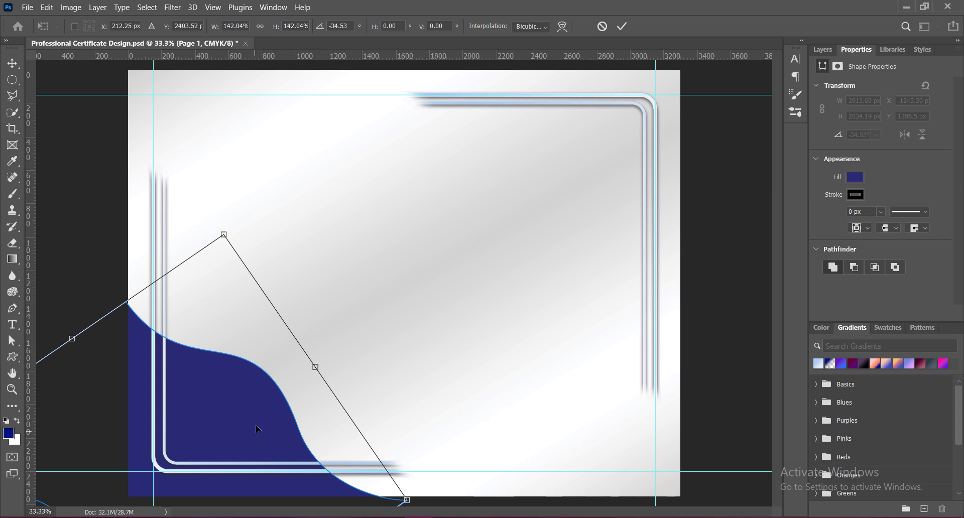
scroll(407, 500, down, 1)
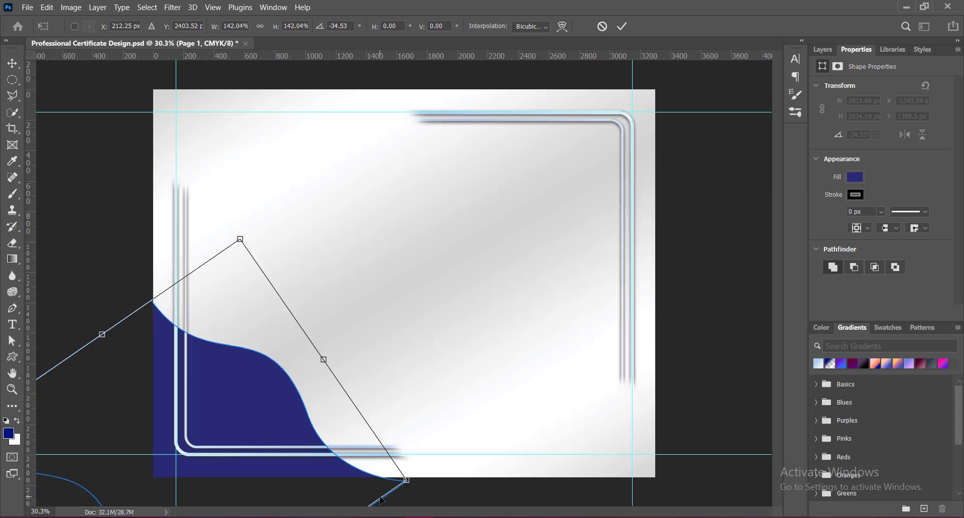
drag(379, 499, 374, 497)
drag(254, 399, 224, 406)
key(Return)
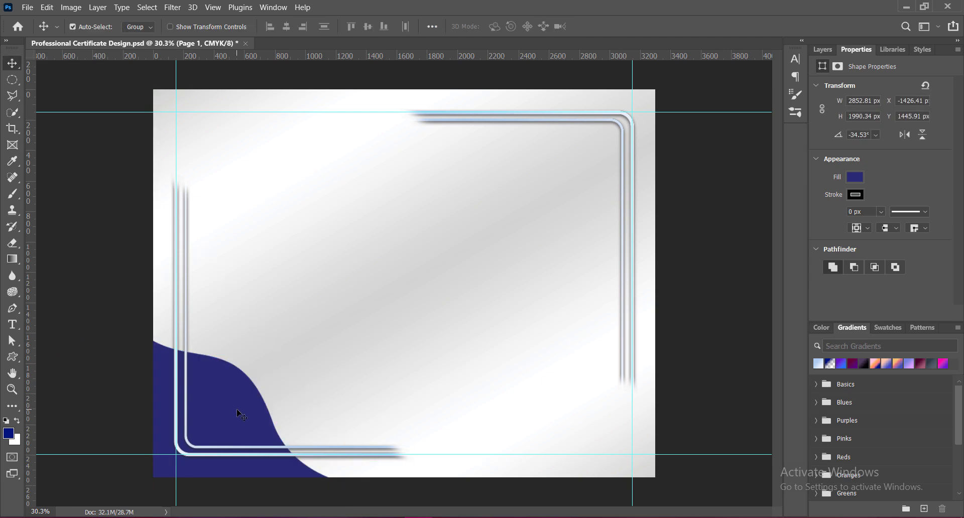
Duplicate the dark blue shape slightly up and right, place the copy beneath the original and recolour it light blue sampled from the border
drag(240, 414, 261, 394)
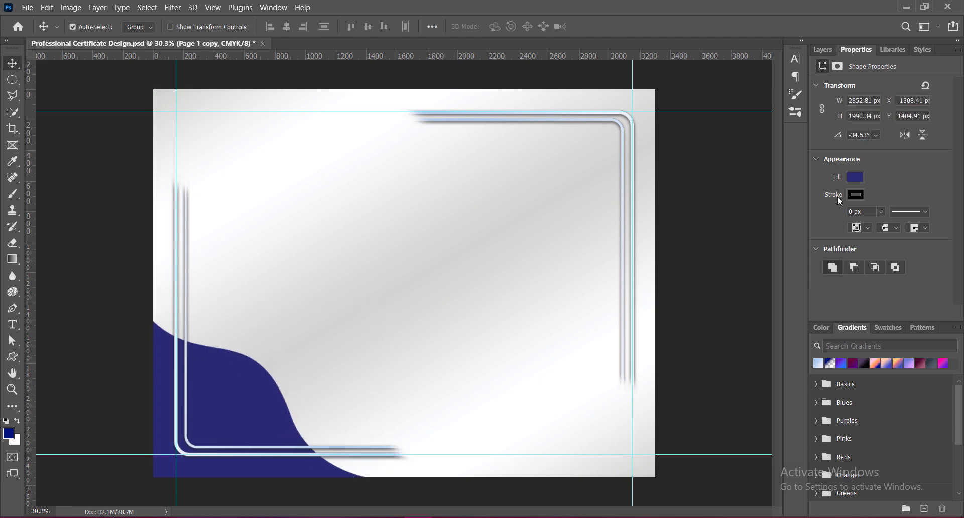
click(823, 49)
drag(833, 150, 833, 173)
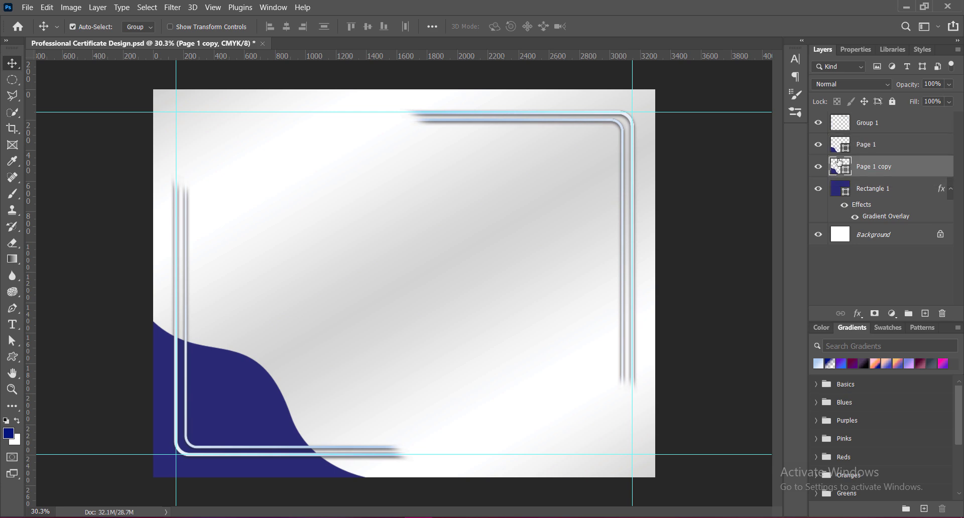
double_click(833, 173)
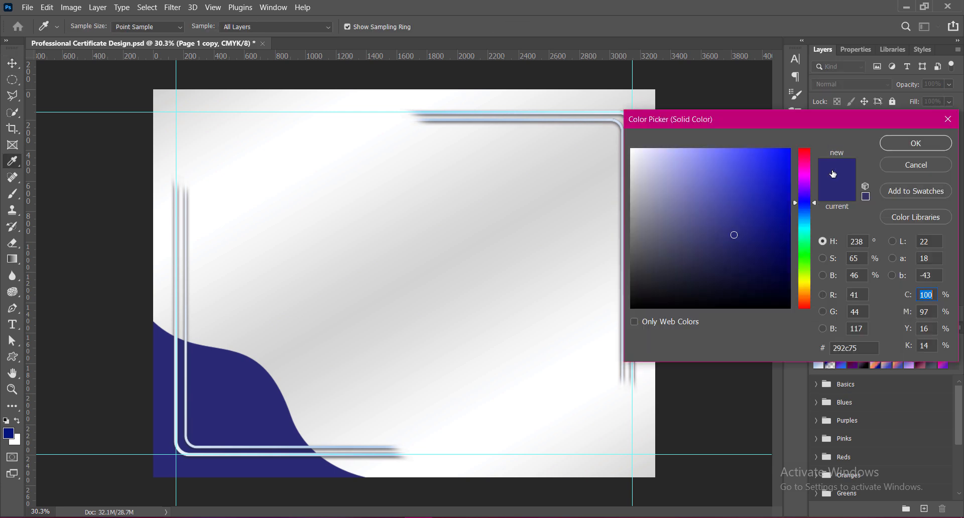
click(444, 111)
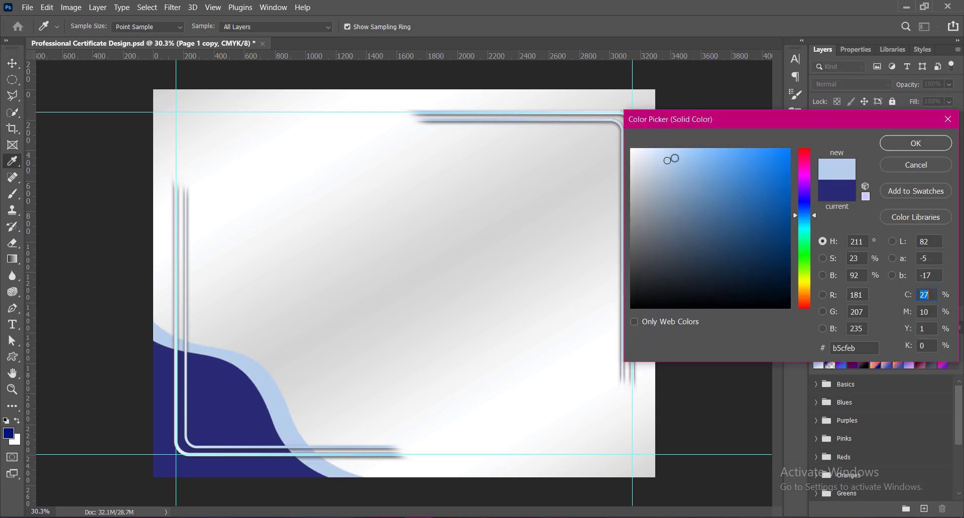
click(916, 144)
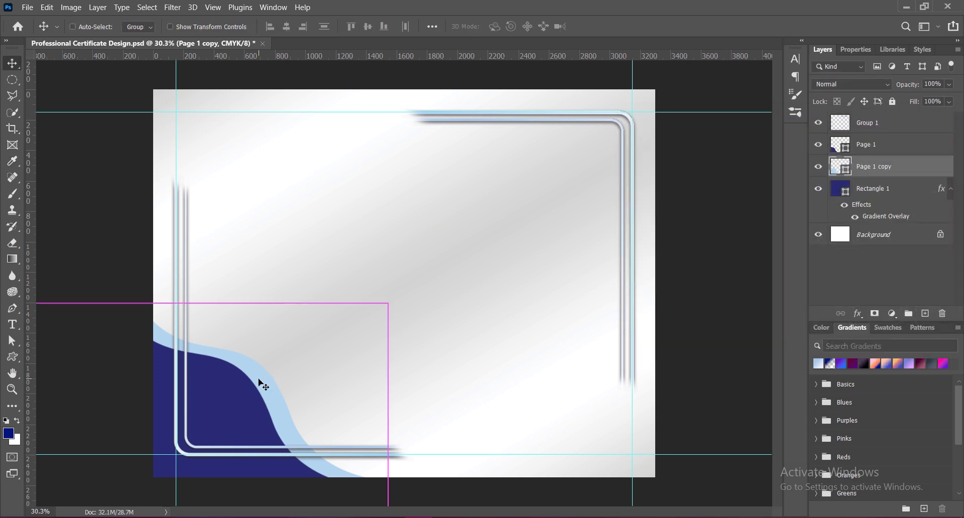
Flip the light blue copy and rotate it about a quarter turn so it shows on both sides behind the dark blue shape
key(ctrl+t)
right_click(258, 383)
click(268, 361)
drag(401, 293, 363, 192)
drag(242, 425, 250, 429)
drag(328, 236, 350, 238)
mouse_move(244, 364)
mouse_down()
mouse_move(261, 356)
mouse_move(232, 375)
mouse_move(252, 376)
mouse_up()
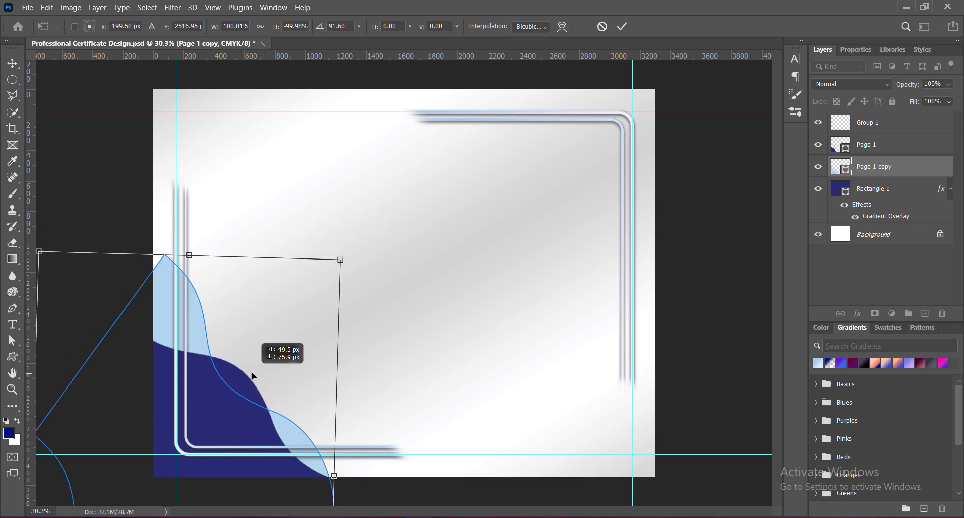
drag(366, 269, 351, 226)
drag(275, 392, 277, 383)
key(Return)
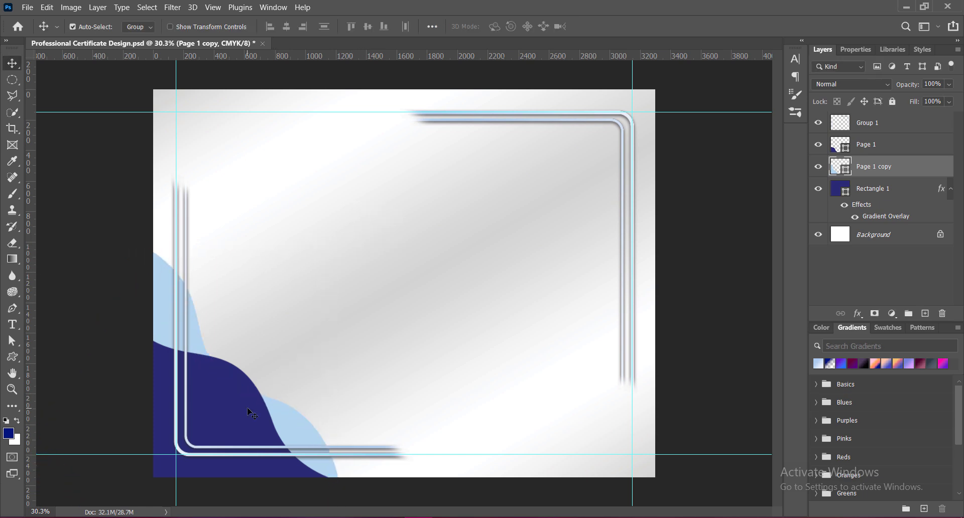
Duplicate the light blue shape slightly outward, move the copy beneath it and fill it with the dark blue of the front shape (#2a2c75)
click(246, 411)
click(161, 307)
drag(162, 304, 173, 296)
drag(884, 164, 836, 193)
double_click(835, 193)
click(227, 412)
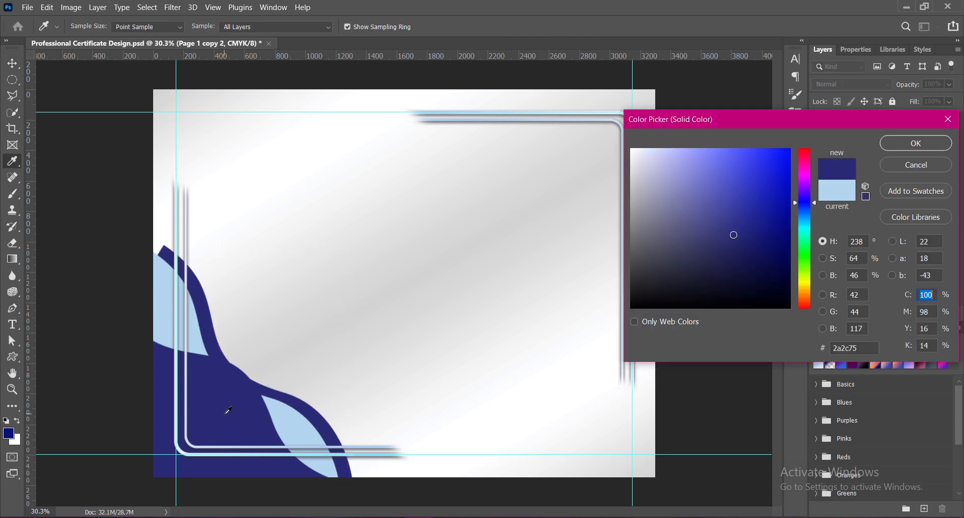
click(911, 144)
Rotate the rearmost dark blue copy to about 2.8° and nudge it so only a narrow rim shows along the light blue shape
key(ctrl+t)
drag(266, 327, 356, 500)
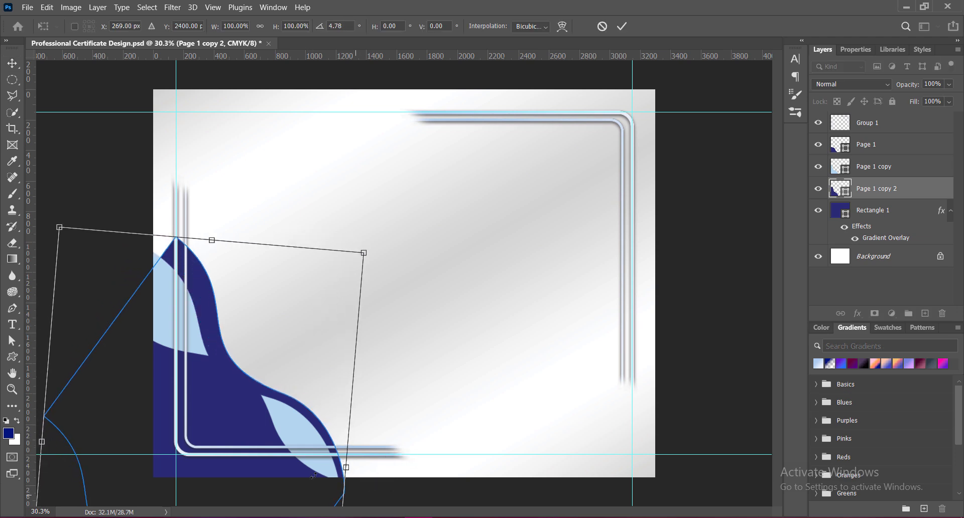
drag(207, 335, 189, 332)
drag(358, 240, 355, 236)
key(Up)
key(Up)
key(Up)
key(Up)
key(Up)
key(Up)
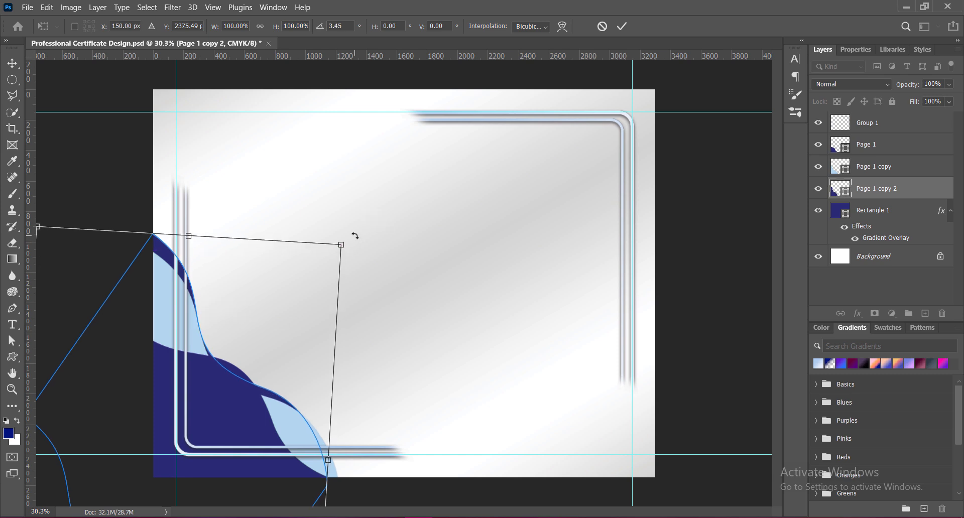
key(Right)
key(Right)
key(Right)
key(Right)
key(Right)
drag(355, 236, 357, 235)
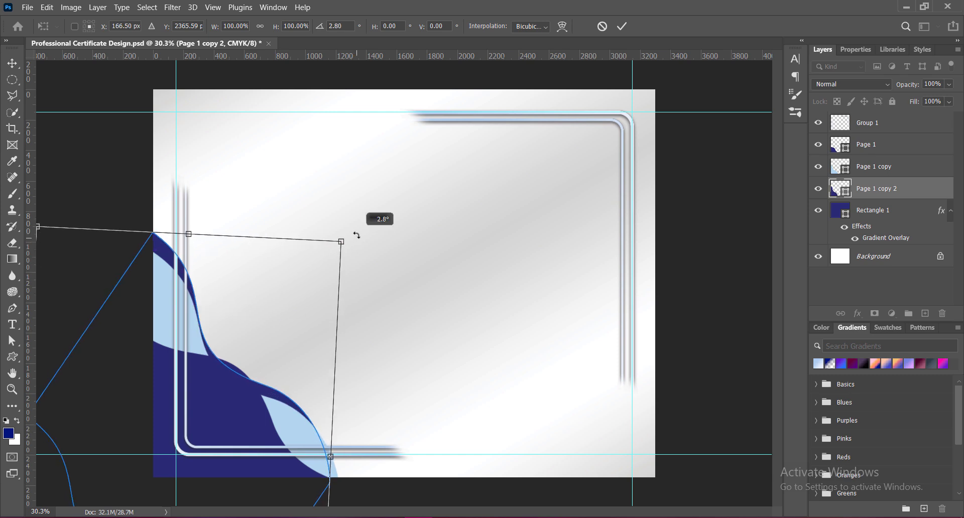
key(Return)
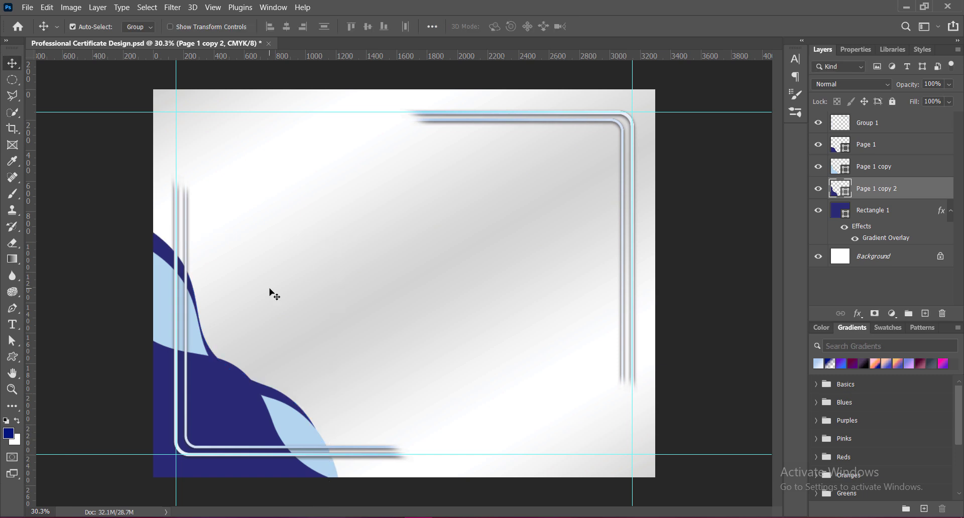
Recolour the rearmost wavy shape to dark magenta #a80063
double_click(840, 190)
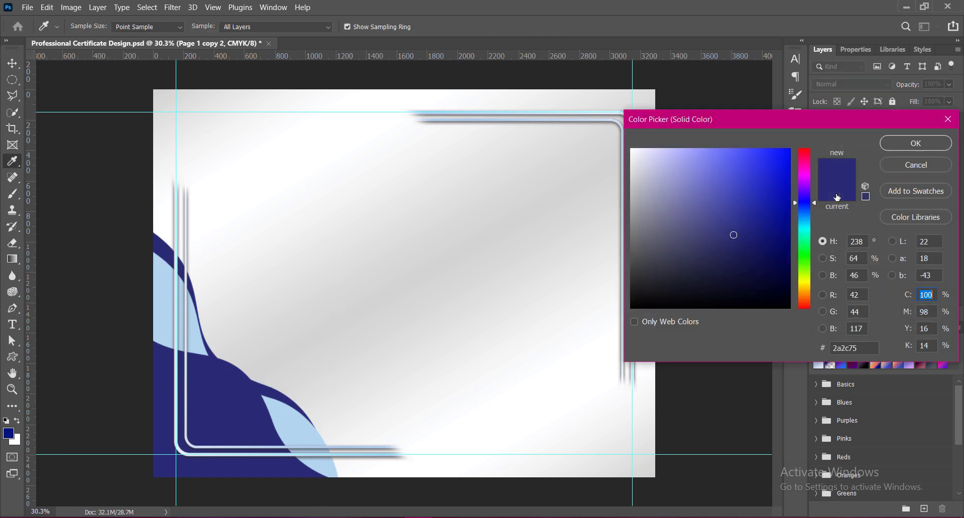
click(806, 185)
click(735, 166)
click(787, 190)
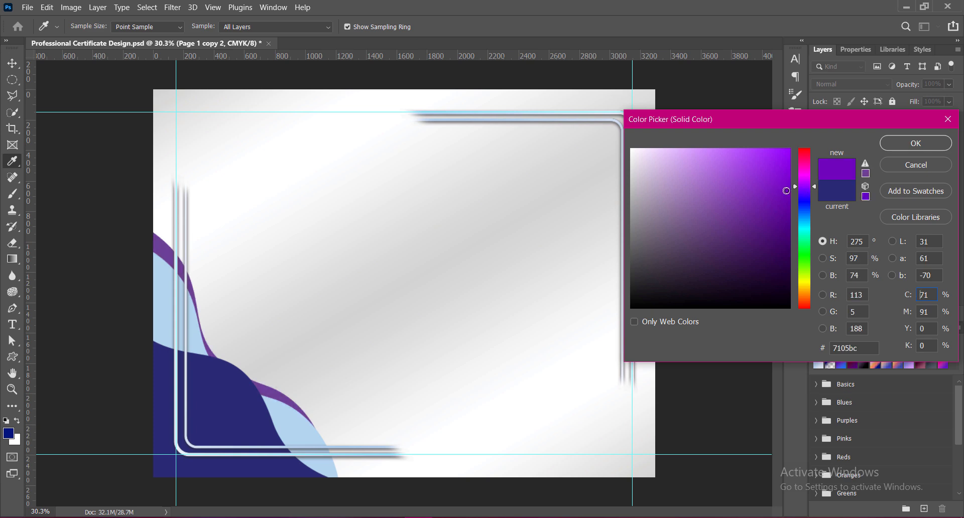
drag(787, 191, 795, 206)
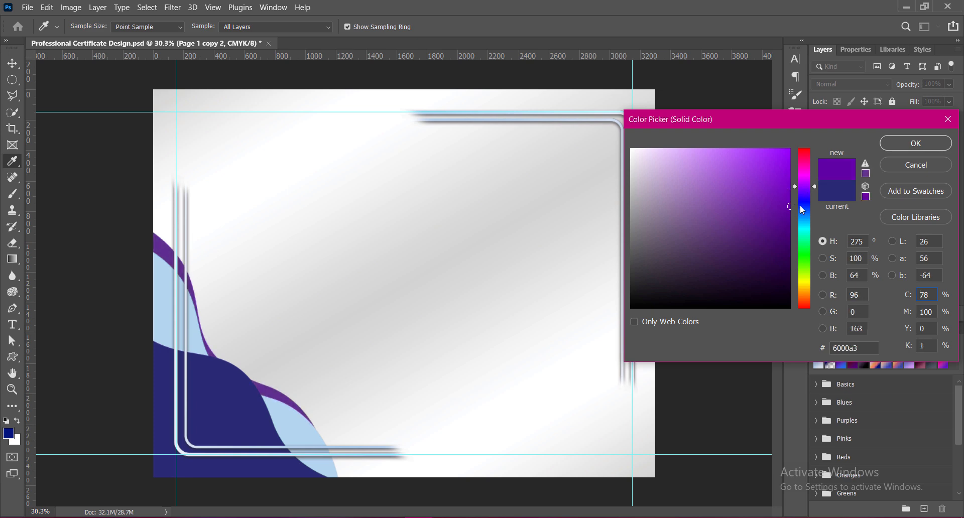
click(805, 188)
click(805, 166)
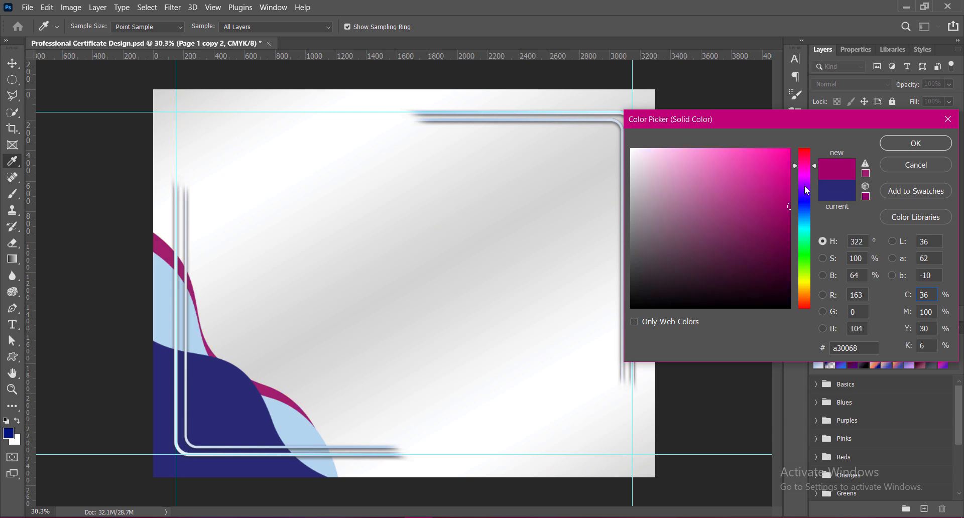
click(806, 163)
click(802, 184)
click(806, 164)
click(788, 186)
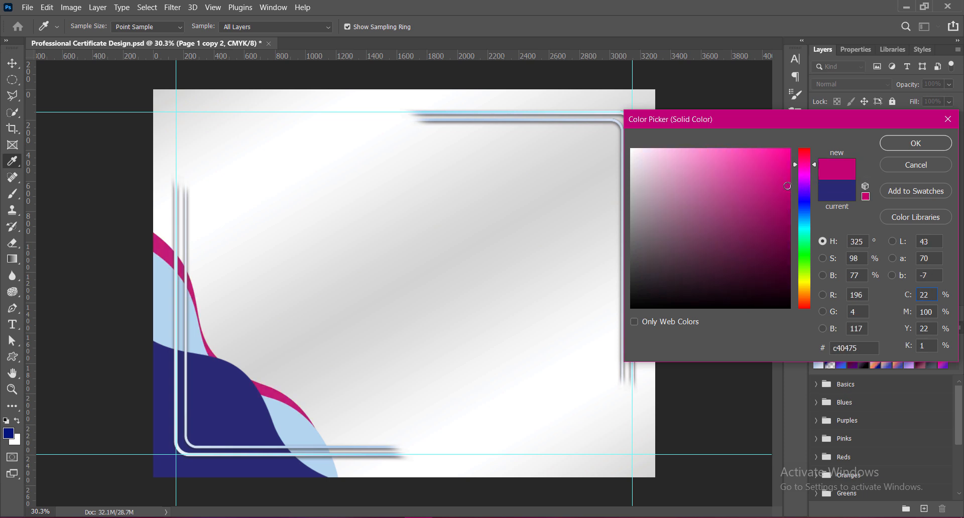
text(31)
text(32)
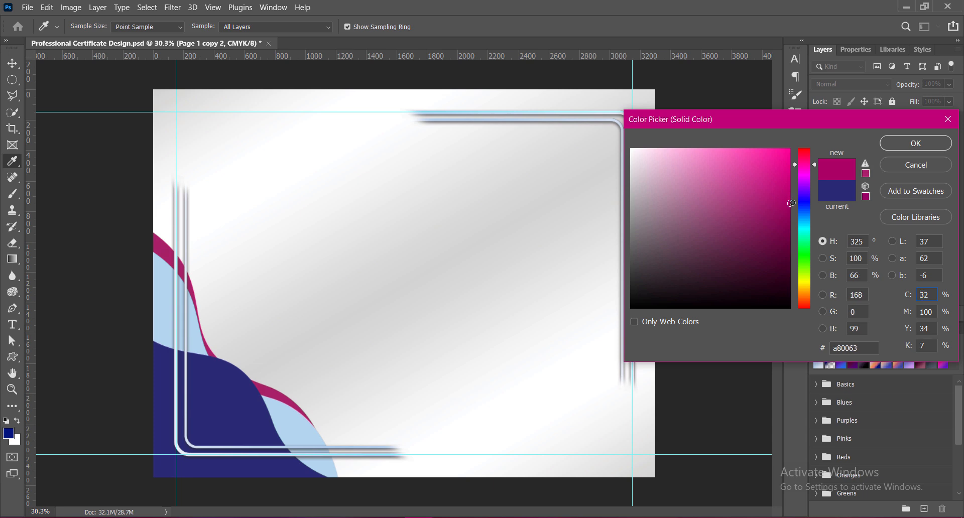
click(903, 147)
Rotate the front dark blue shape about 11° clockwise, shift it left to reveal more of the shapes behind, and deselect it
click(262, 424)
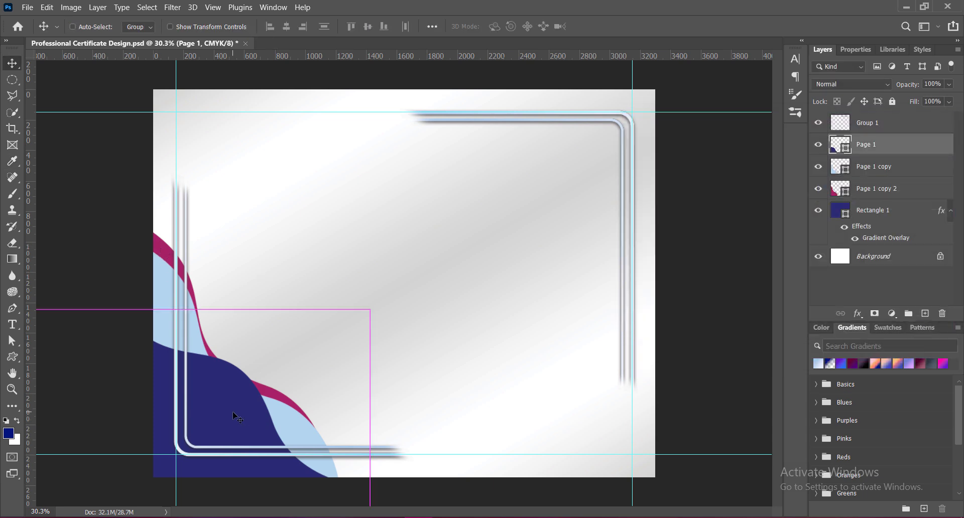
key(ctrl+t)
drag(380, 299, 408, 353)
key(shift+Left)
key(shift+Left)
key(Left)
key(Left)
key(Left)
key(Left)
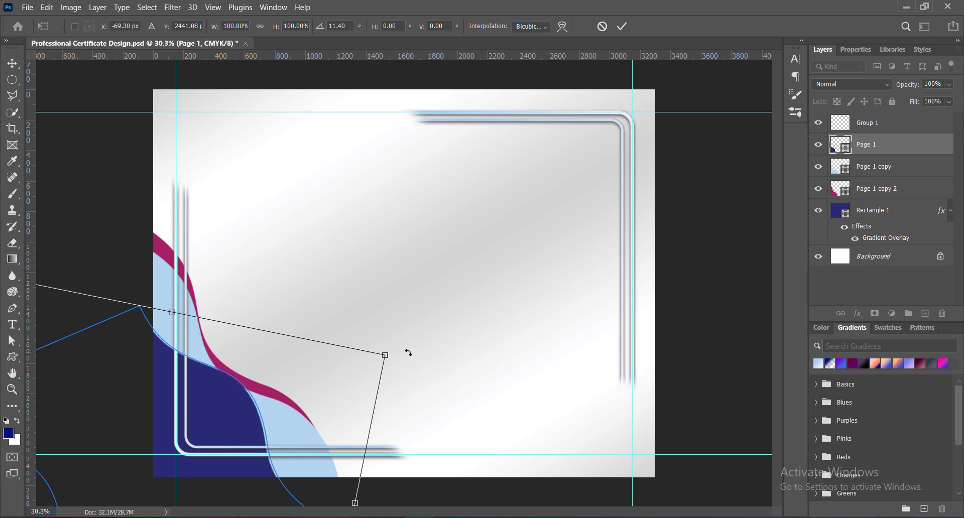
key(Escape)
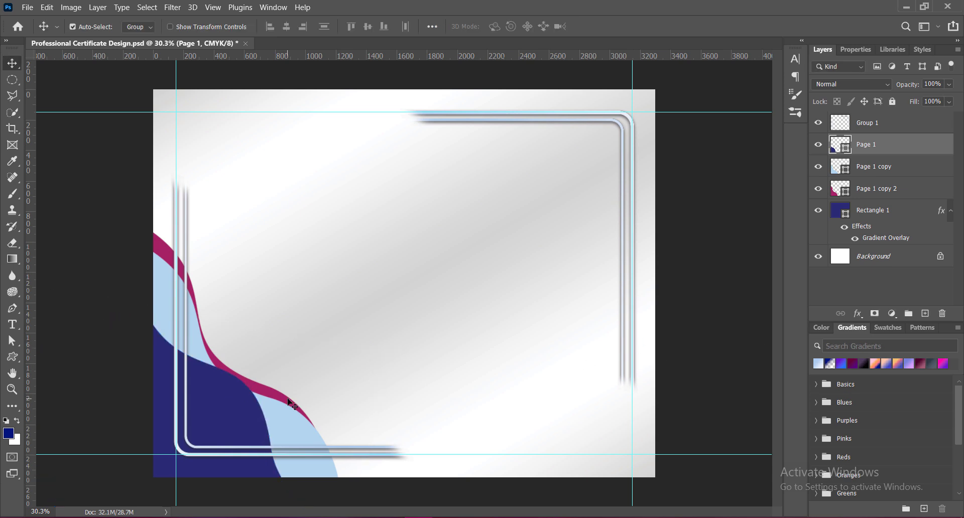
click(728, 343)
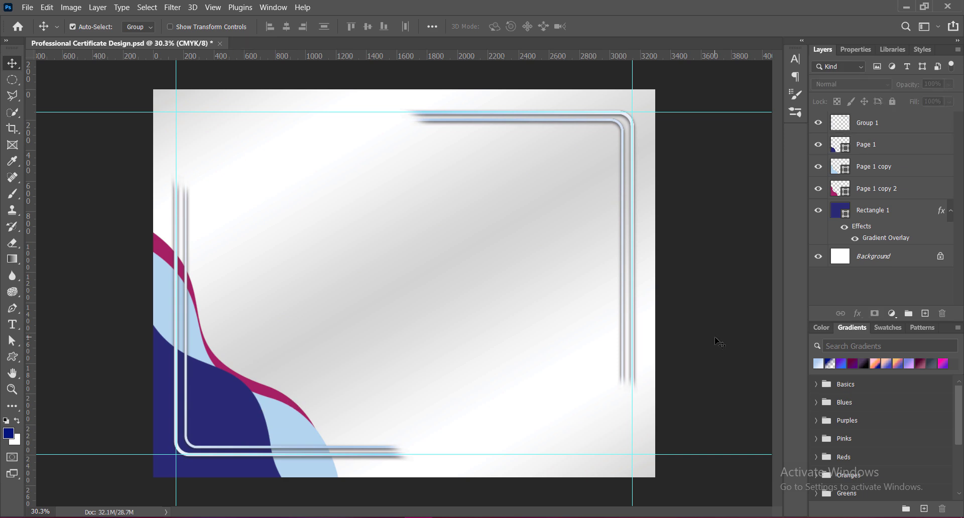
Select the dark blue, light blue and magenta corner shapes and group them
click(241, 396)
shift+click(292, 428)
shift+click(276, 399)
key(ctrl+g)
Add a dark teal Stroke layer style to the corner-shape group, 27 px in size
right_click(842, 145)
click(858, 150)
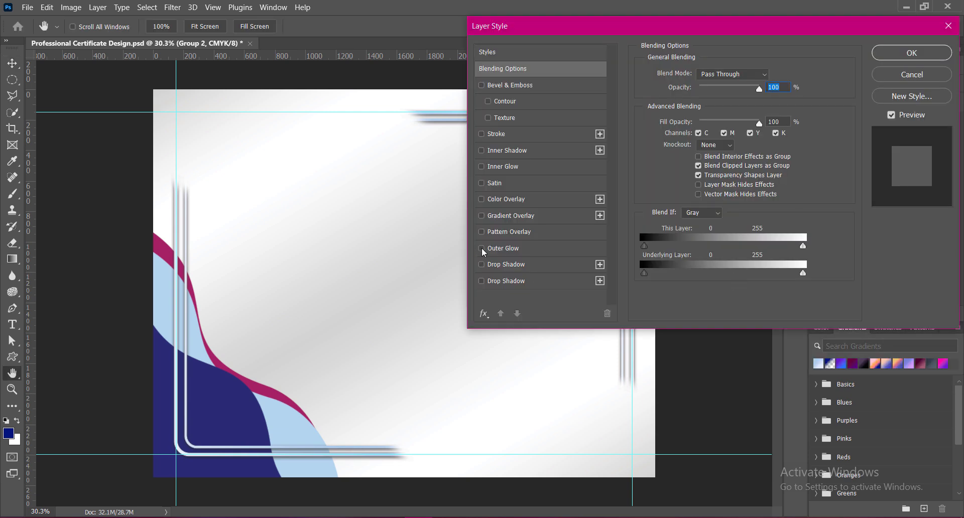
click(481, 248)
click(481, 248)
click(481, 133)
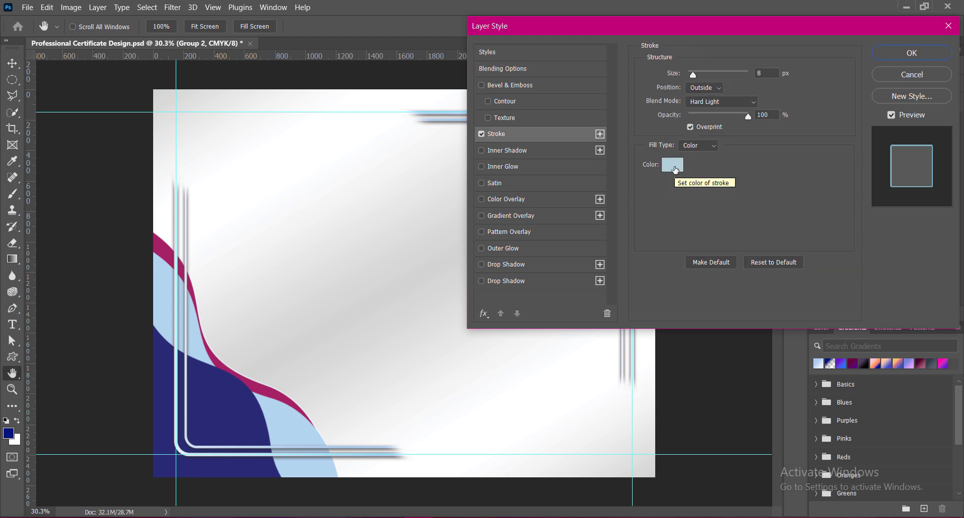
click(670, 165)
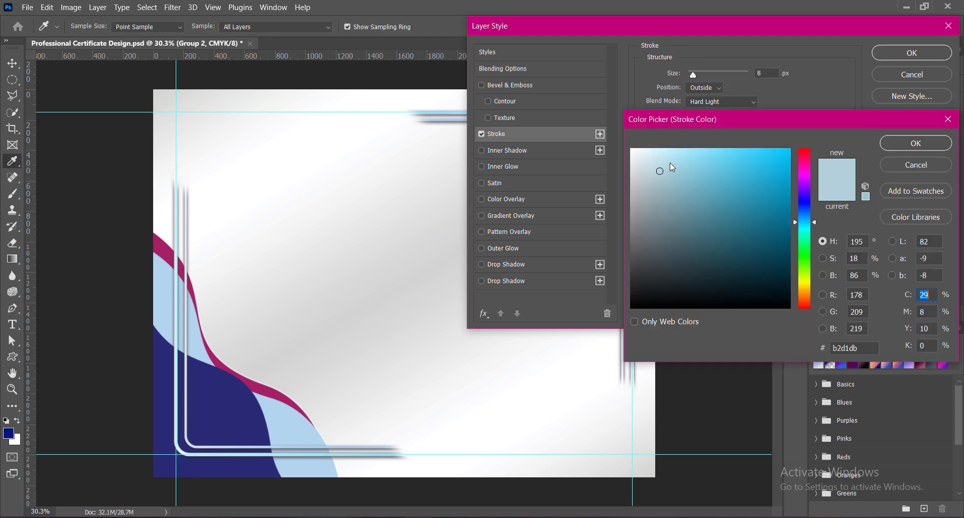
click(781, 236)
drag(781, 236, 795, 242)
click(916, 143)
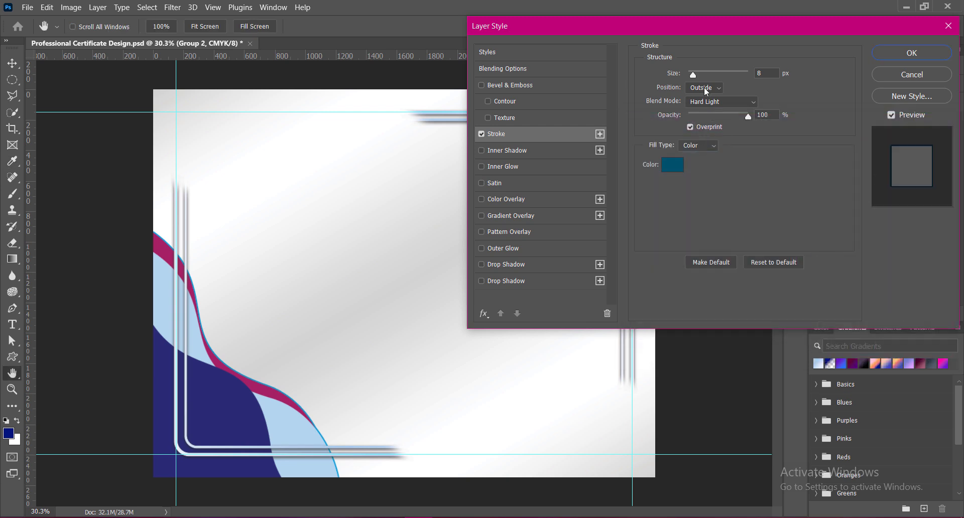
drag(693, 75, 700, 79)
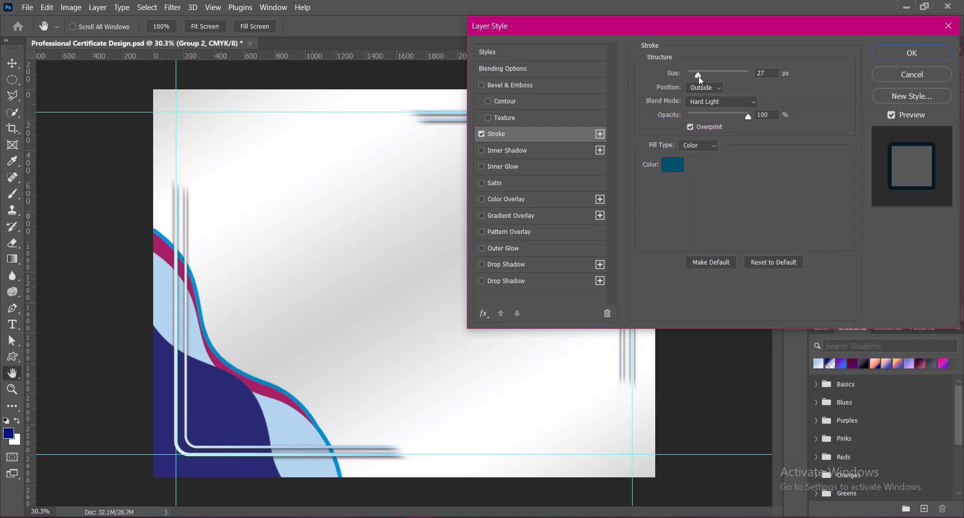
Set the group stroke's fill type to Gradient with the Reflected style
click(707, 145)
click(698, 161)
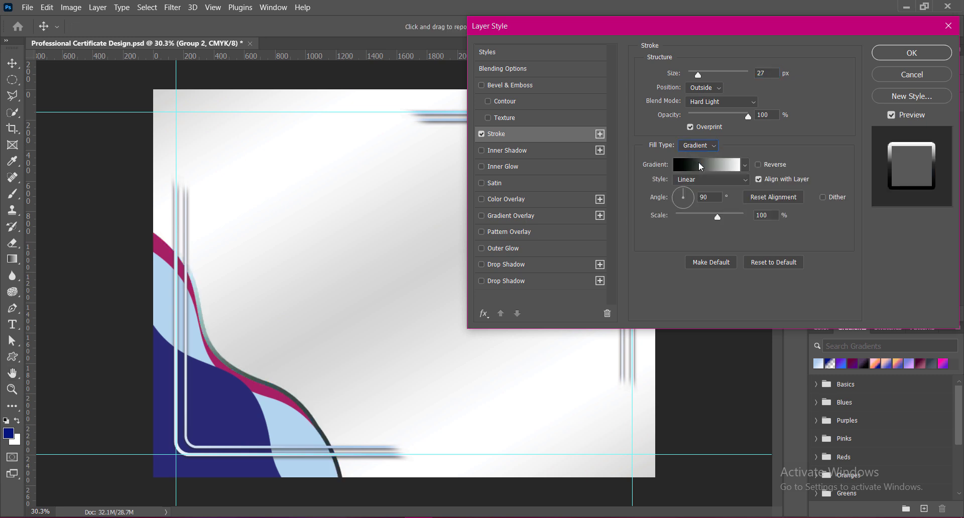
click(712, 179)
click(689, 222)
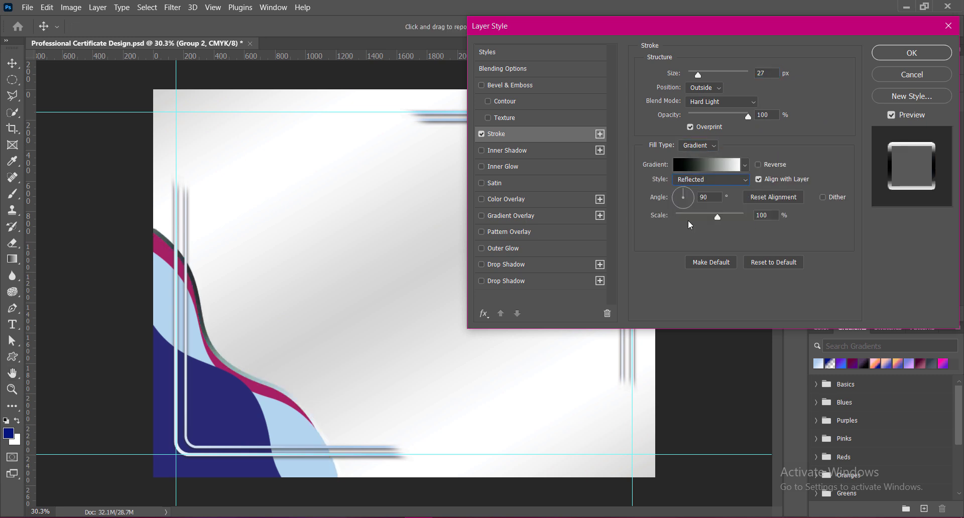
Apply the light beige to dark slate gradient from the Grays presets to the group's stroke
click(745, 165)
scroll(660, 214, down, 2)
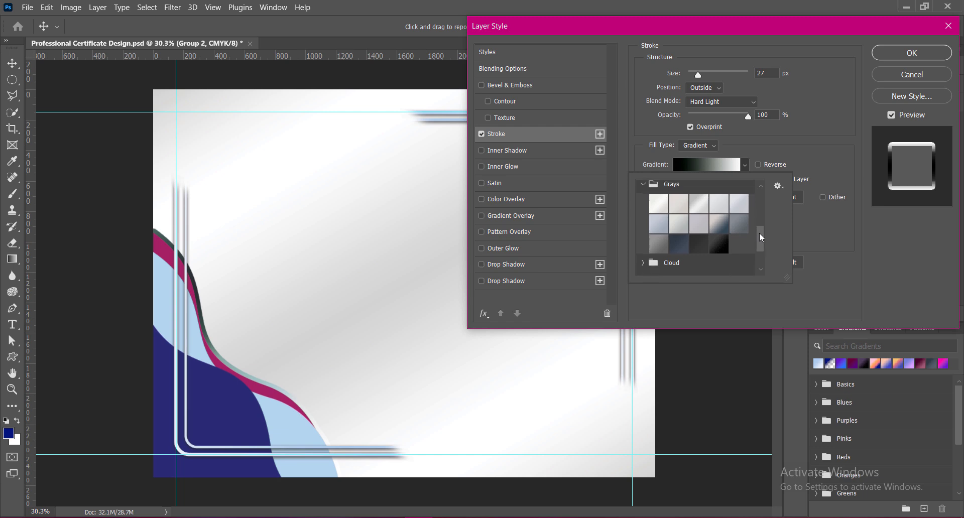
click(660, 215)
click(719, 229)
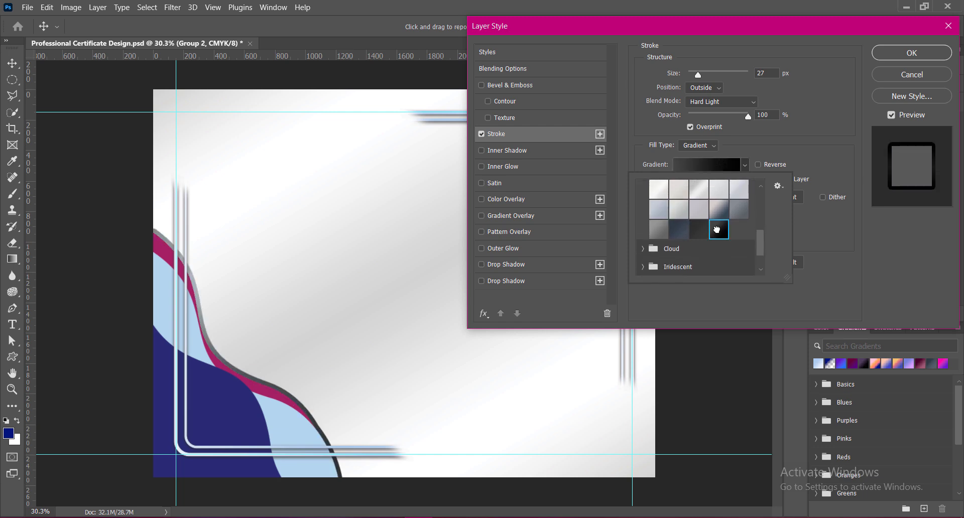
click(735, 209)
click(680, 228)
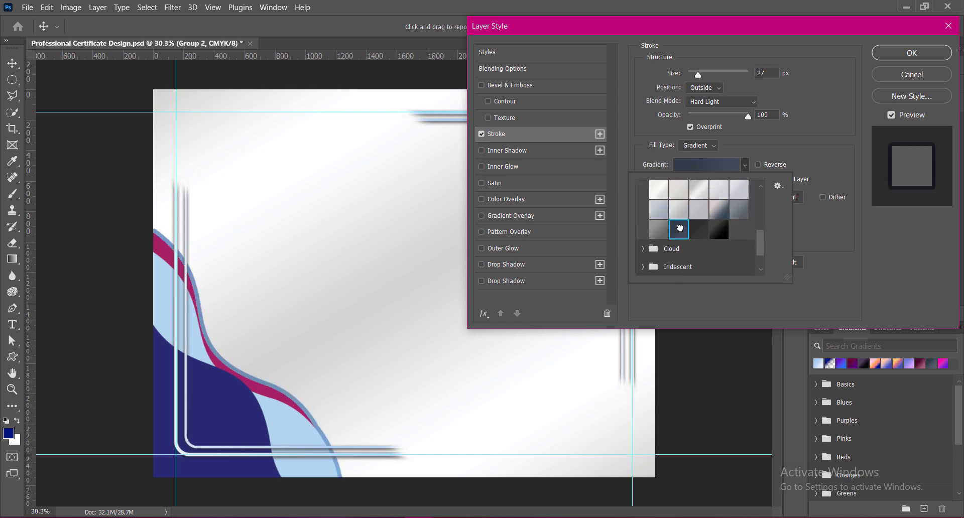
click(720, 211)
click(759, 189)
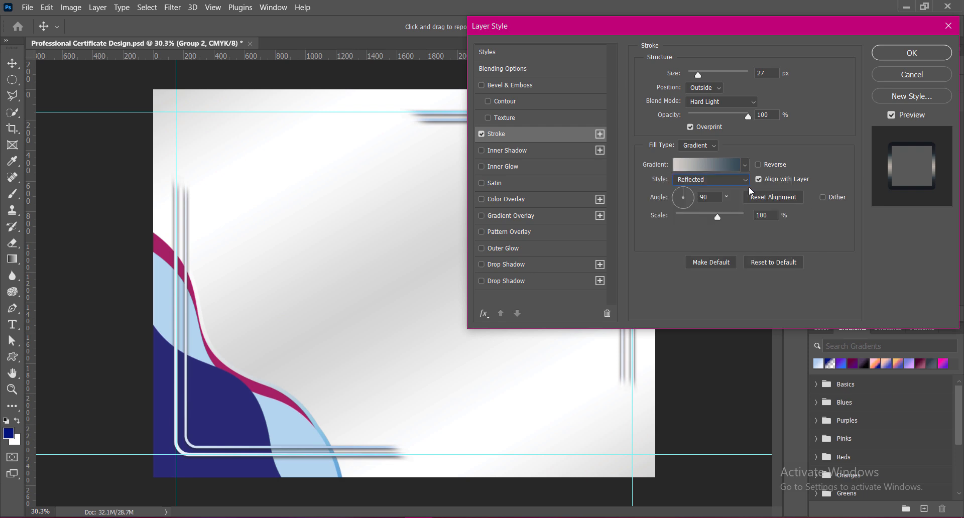
Try reversing the stroke gradient with a 9° angle and 150% scale, and turn the reversal off again
click(758, 165)
click(713, 197)
key(BackSpace)
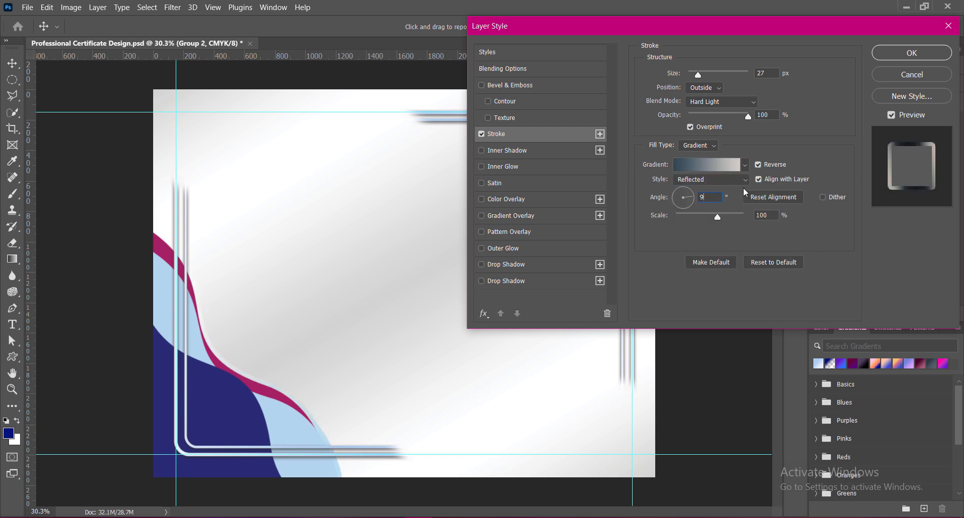
drag(717, 217, 790, 215)
click(759, 166)
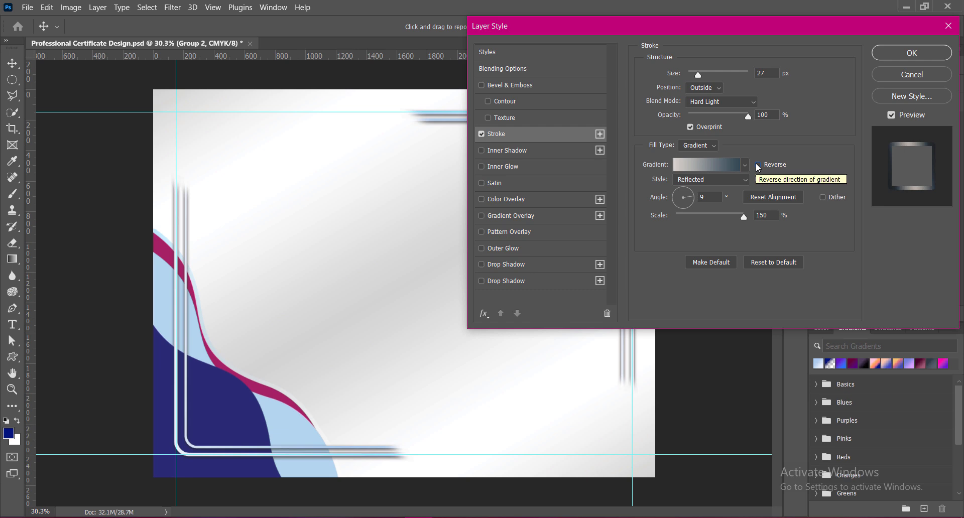
Set the stroke gradient's angle to 6° and its scale to 120%
double_click(702, 196)
text(33)
key(BackSpace)
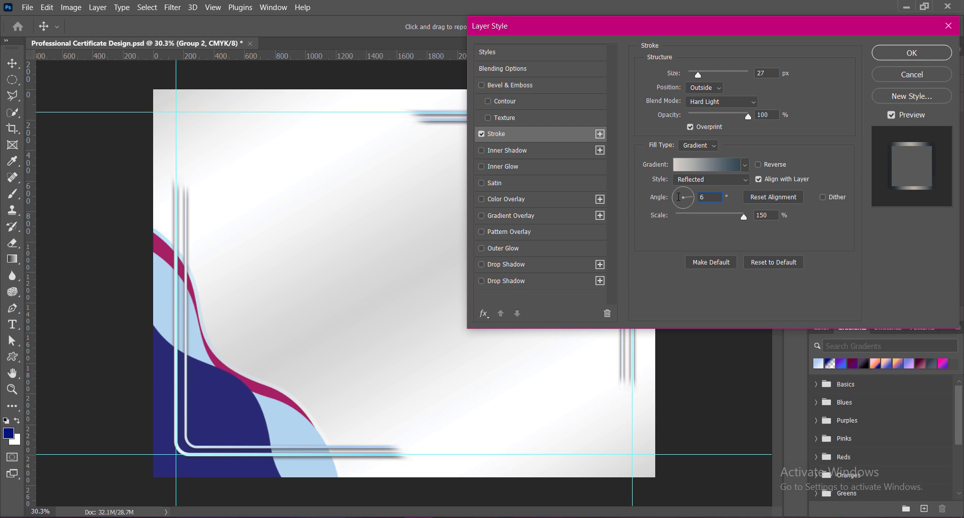
drag(727, 216, 722, 216)
double_click(760, 215)
text(120)
click(481, 283)
click(481, 283)
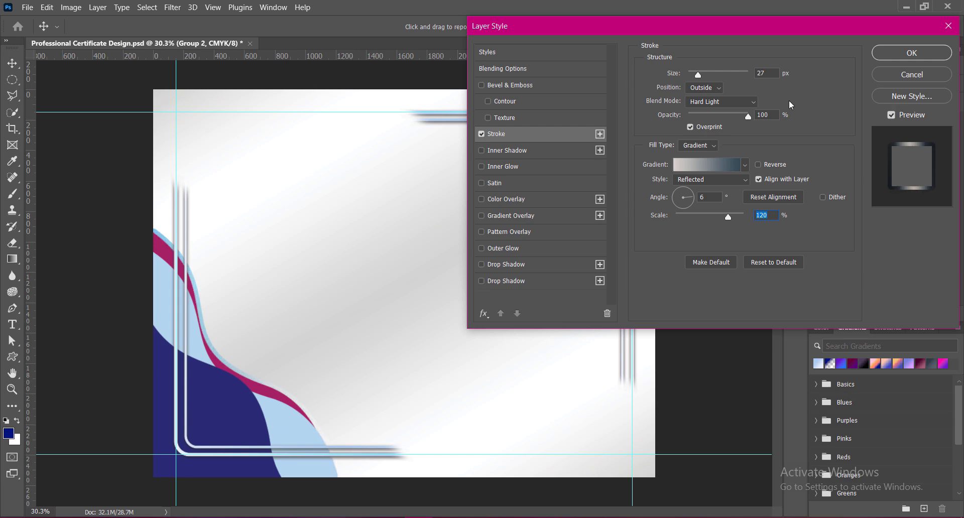
Set the group's stroke to 33 px with the Linear Light blend mode, apply the layer style and save the document
double_click(761, 73)
text(33)
click(721, 102)
click(701, 112)
click(718, 101)
click(708, 264)
click(721, 101)
click(705, 312)
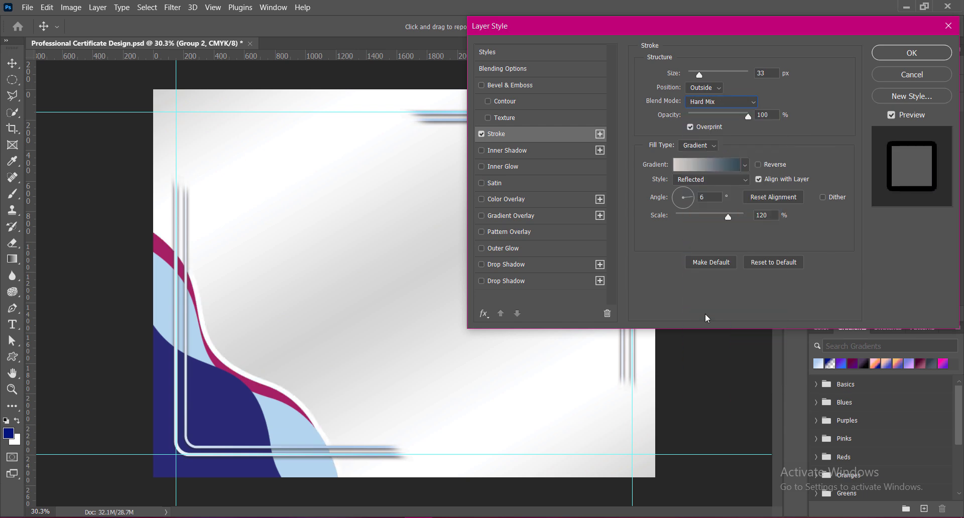
click(722, 102)
click(707, 294)
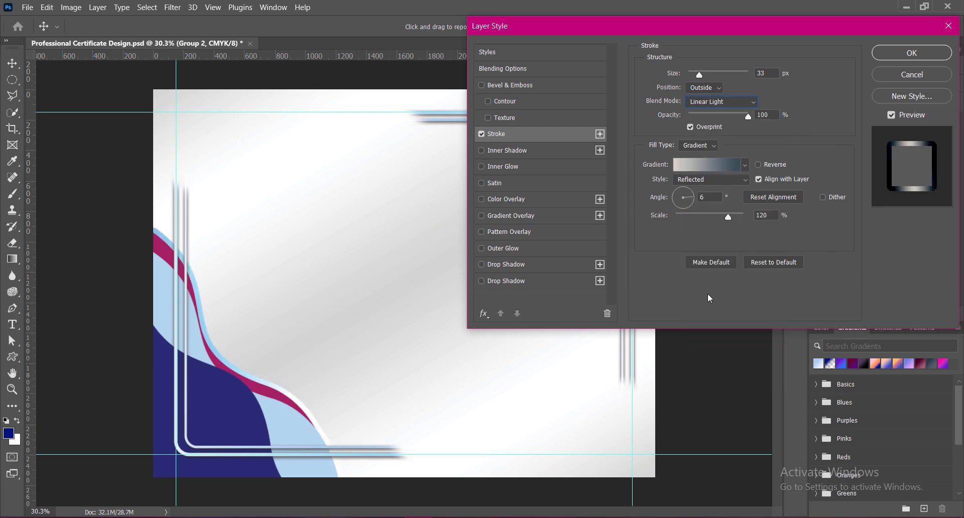
click(899, 58)
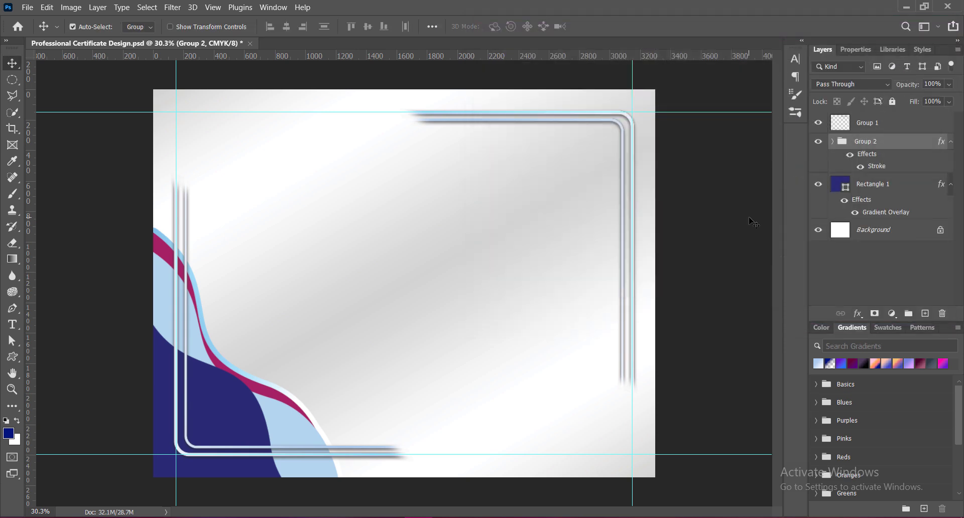
key(ctrl+s)
Duplicate the corner-shape group into the certificate's upper-right corner and flip the copy both horizontally and vertically
alt+drag(221, 424, 636, 149)
key(ctrl+t)
right_click(387, 328)
click(399, 307)
right_click(399, 307)
click(425, 300)
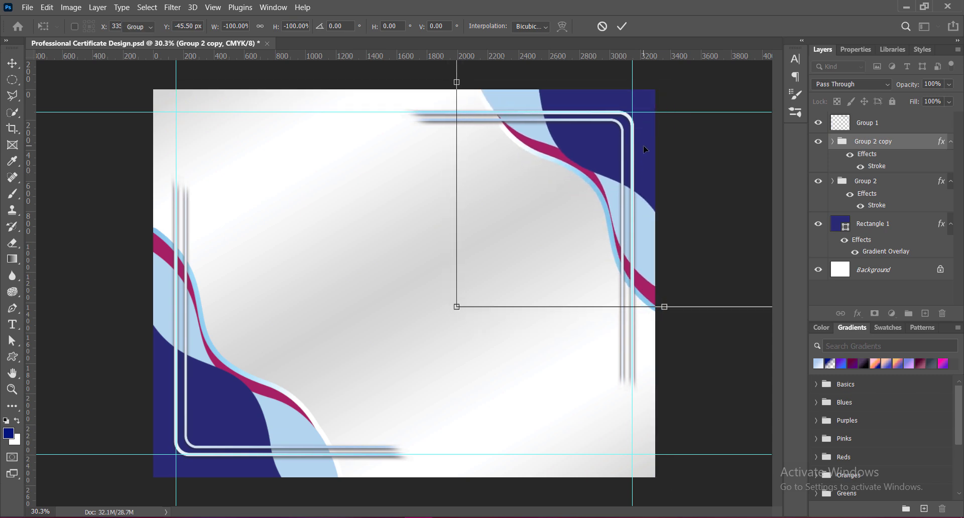
key(Return)
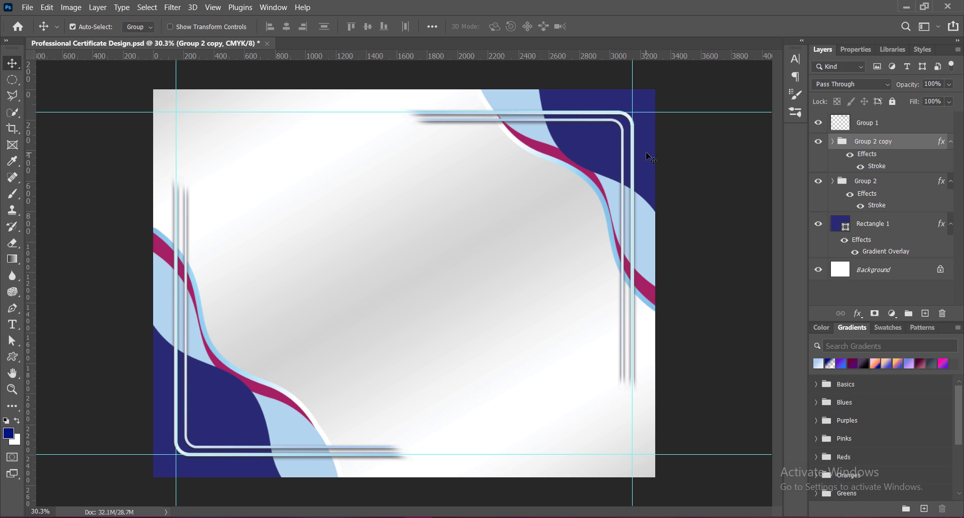
Move the upper-right corner group slightly down and to the left, deselect it and save the document
drag(639, 154, 644, 180)
click(693, 206)
key(ctrl+s)
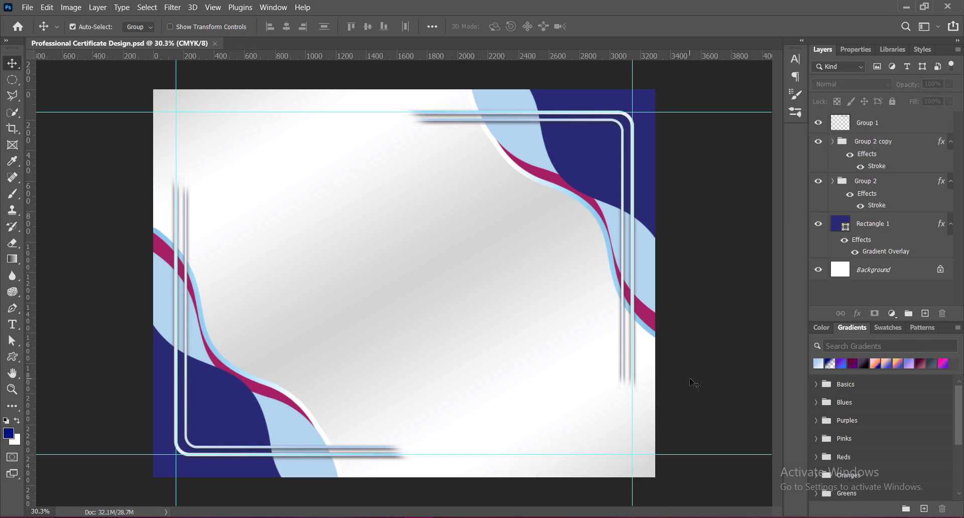
On a new layer above the border, draw a rounded rectangle about 2777 × 2155 px with 76 px corners inside the border
click(867, 127)
click(924, 314)
right_click(16, 356)
click(59, 357)
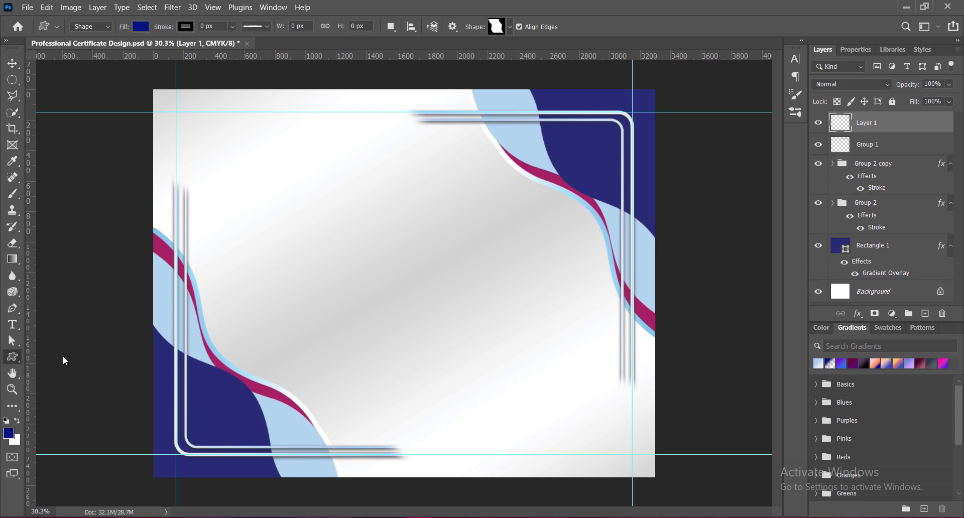
drag(196, 120, 620, 448)
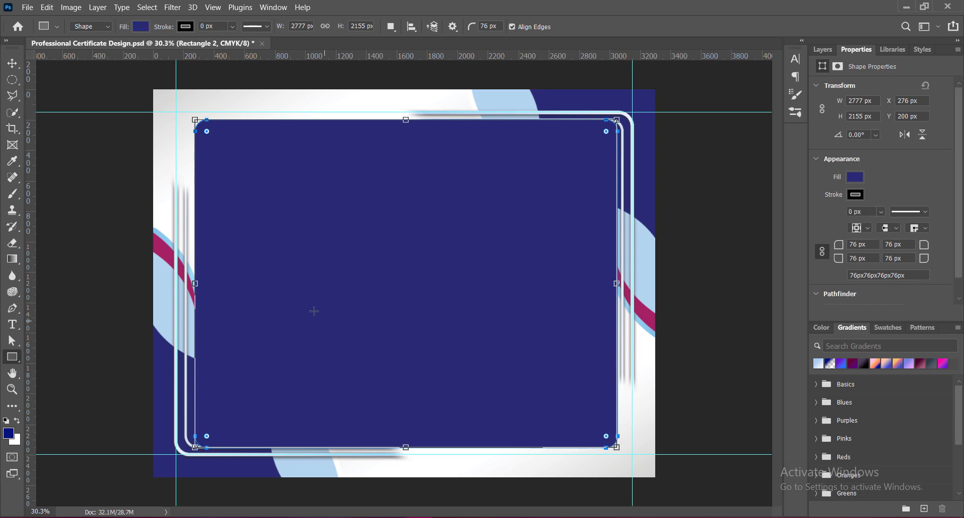
Change the rounded rectangle's fill colour to white (ffffff)
key(v)
click(822, 49)
double_click(837, 117)
drag(734, 230, 631, 129)
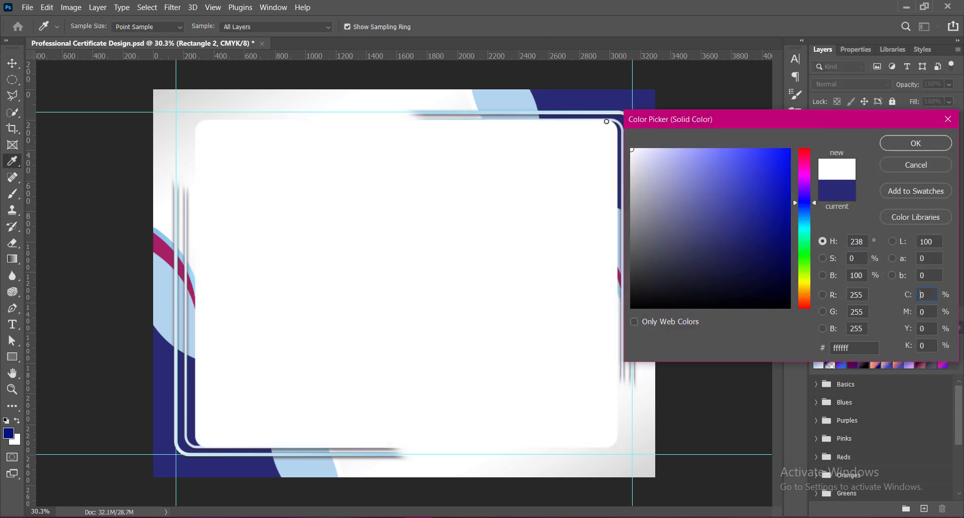
click(910, 142)
Scale the white rectangle to about 100.07% width and 97.40% height, center it inside the border lines, and save the document
key(ctrl+t)
drag(406, 120, 404, 126)
drag(396, 274, 397, 278)
drag(404, 122, 404, 124)
drag(437, 358, 437, 357)
drag(196, 282, 193, 282)
drag(611, 283, 614, 284)
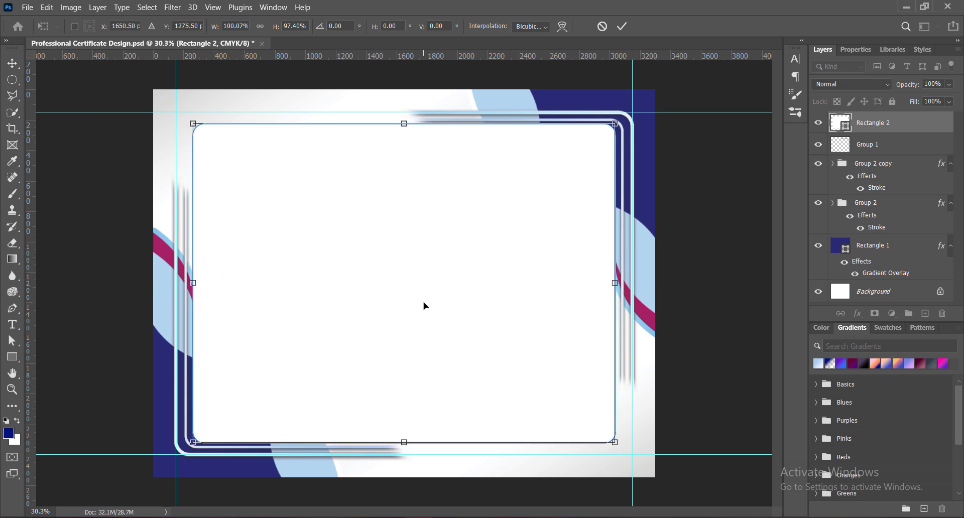
key(Return)
key(ctrl+s)
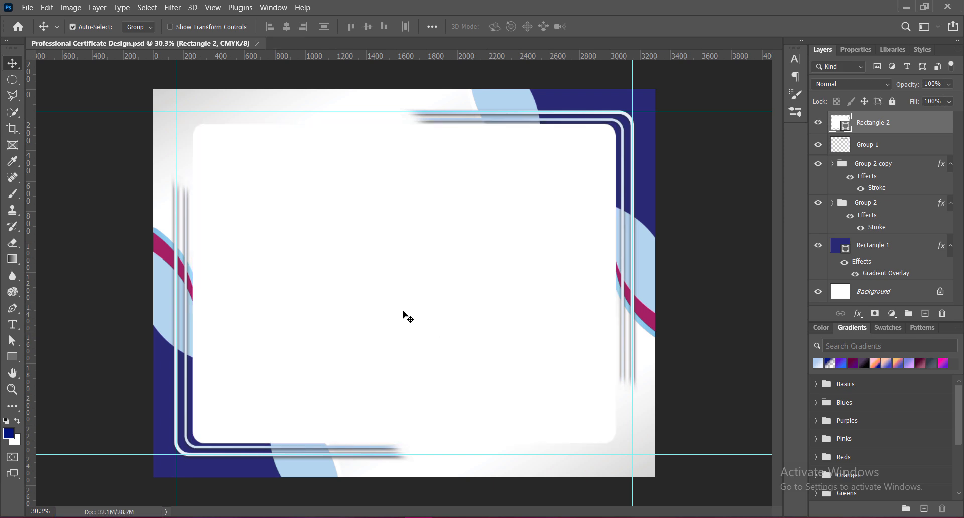
Add a Drop Shadow layer style to the white rectangle with 100% opacity and a size of 120 px
right_click(835, 127)
click(849, 127)
click(483, 281)
click(482, 281)
click(481, 264)
click(508, 264)
drag(719, 92, 749, 92)
mouse_move(697, 159)
mouse_down()
mouse_move(776, 171)
mouse_move(747, 177)
mouse_move(745, 159)
mouse_move(714, 162)
mouse_up()
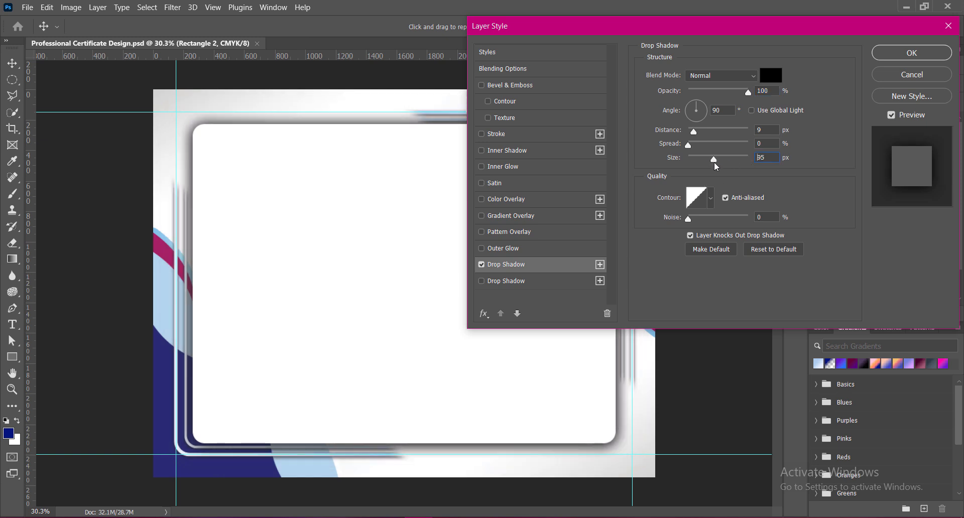
text(120)
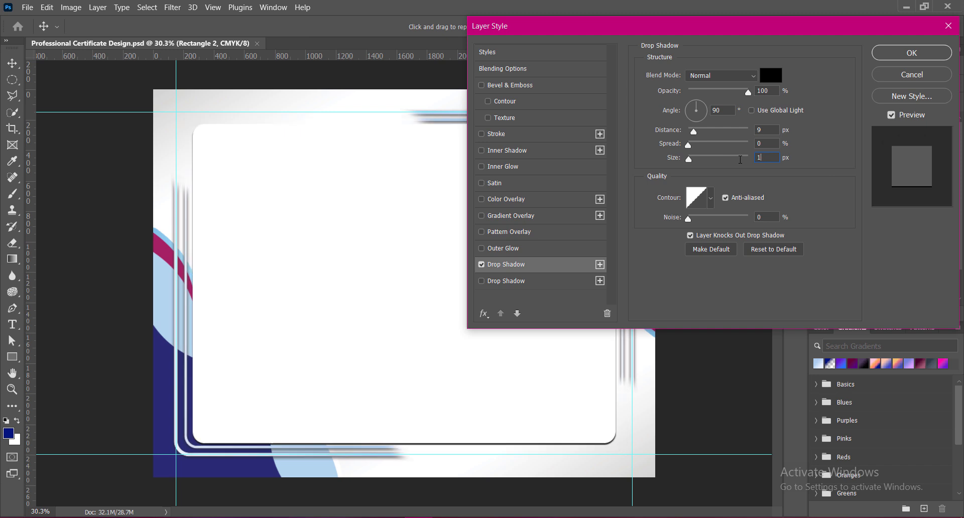
Set the drop shadow to 75% opacity, 111 px size and 0 px distance, apply it, and save the document
text(75)
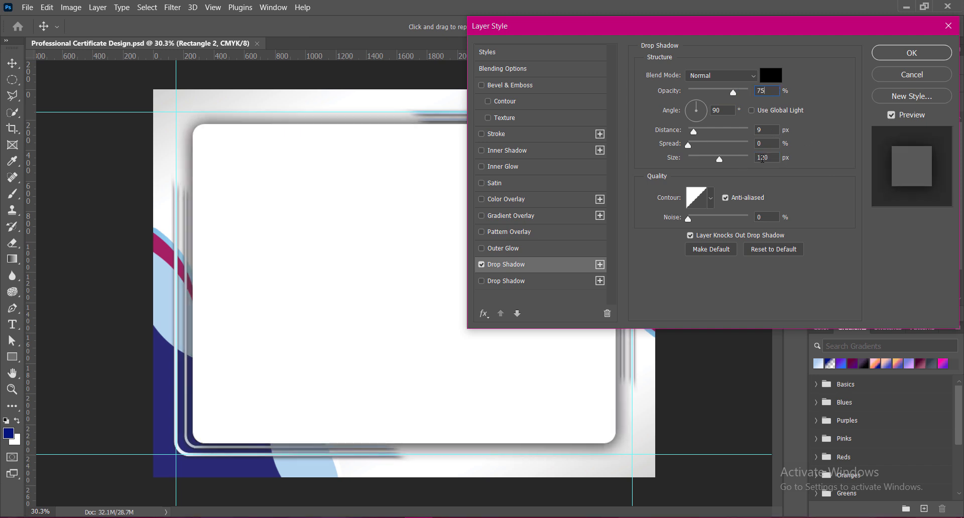
drag(769, 157, 755, 158)
text(111)
drag(693, 136, 688, 136)
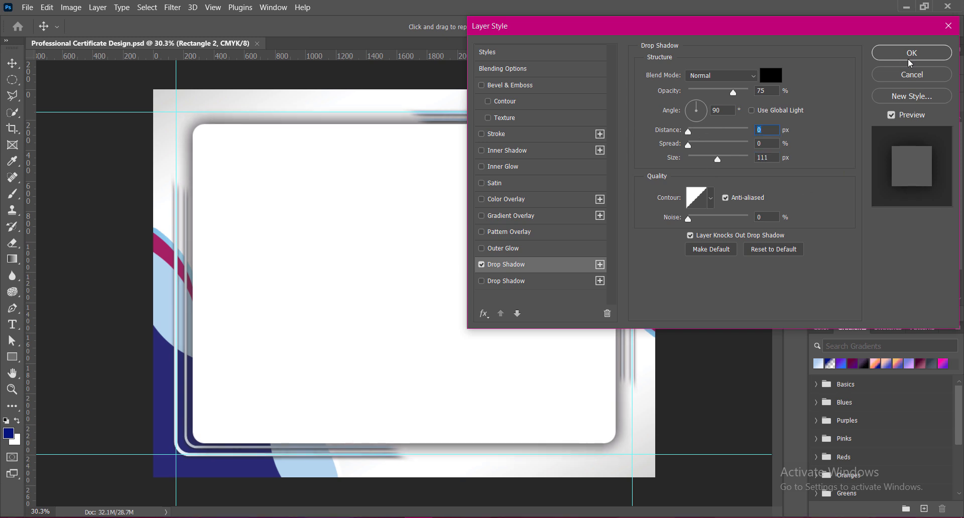
click(911, 52)
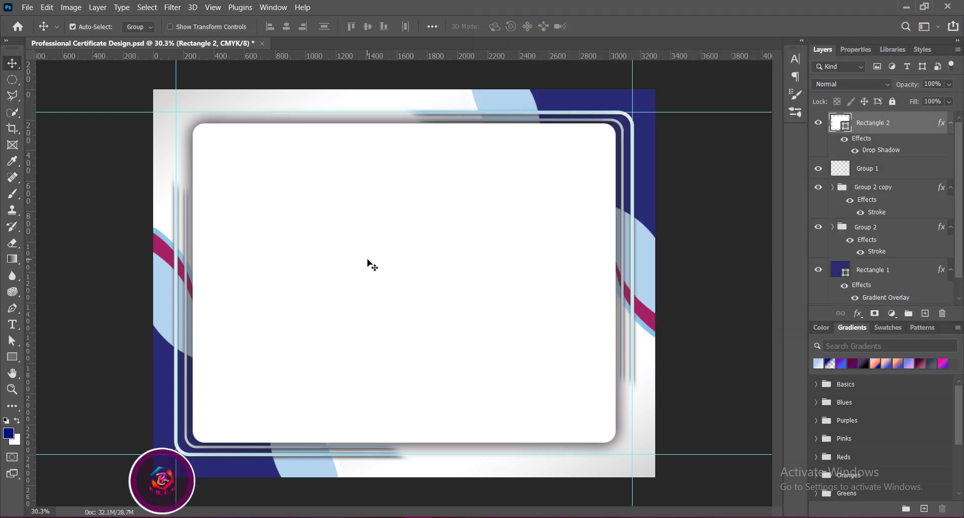
click(738, 329)
key(ctrl+s)
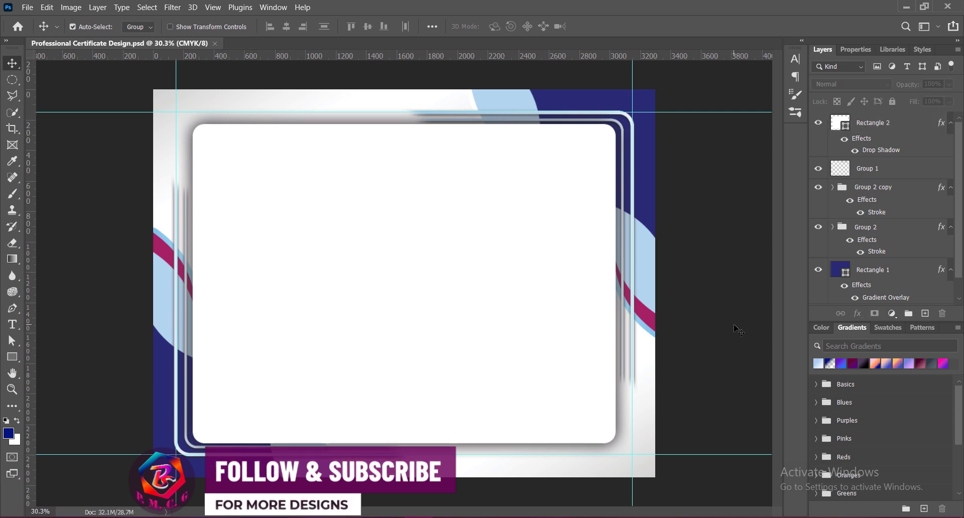
On a new layer, draw a wavy custom shape about 1028 × 898 px over the white rectangle's lower-right area
click(925, 314)
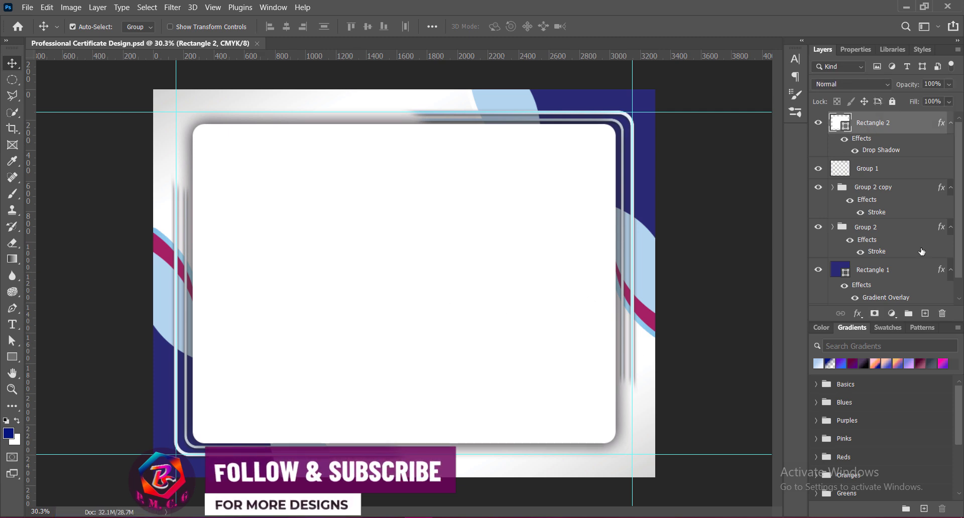
click(12, 356)
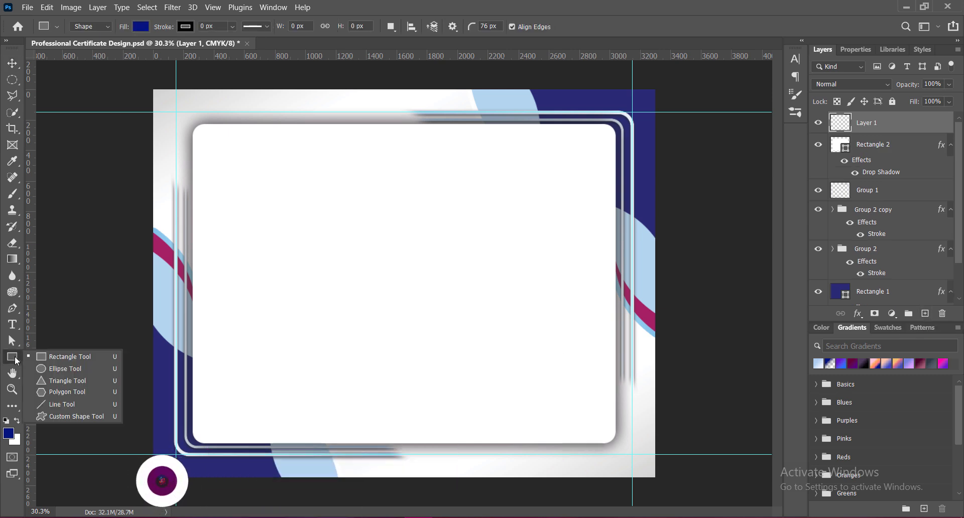
click(61, 417)
mouse_move(454, 250)
mouse_down()
mouse_move(582, 380)
mouse_move(613, 388)
mouse_up()
key(v)
drag(530, 317, 510, 345)
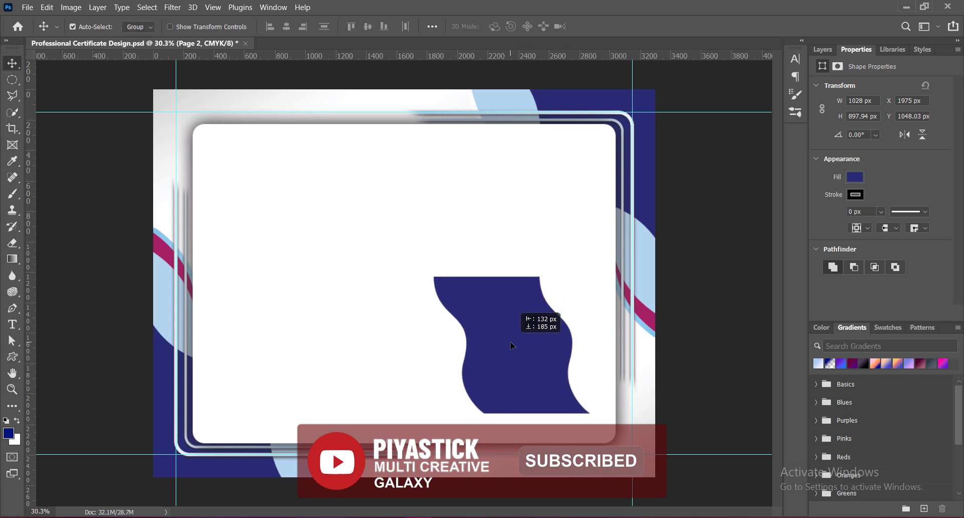
Recolour the new wavy shape magenta (a61f66) by sampling the magenta band in the left corner design
click(827, 48)
double_click(843, 122)
click(159, 242)
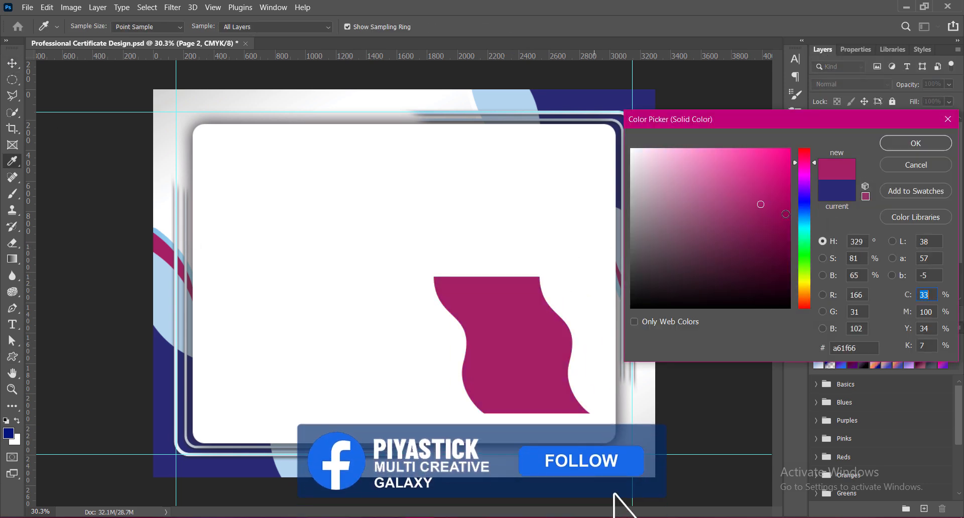
key(Return)
Rotate the magenta shape to about 82.5°, enlarge it to about 176%, and place it over the certificate's lower-right corner
key(ctrl+t)
drag(605, 266, 630, 376)
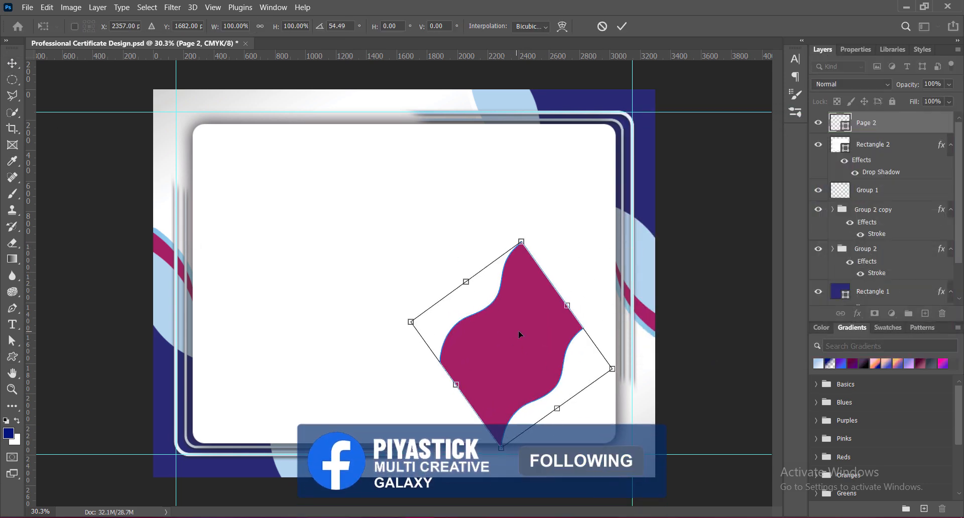
drag(515, 333, 609, 441)
drag(660, 414, 702, 384)
drag(613, 404, 588, 432)
drag(593, 303, 624, 303)
drag(499, 468, 452, 488)
drag(694, 315, 727, 345)
drag(533, 428, 534, 459)
drag(603, 438, 606, 462)
drag(674, 371, 681, 383)
drag(609, 469, 610, 449)
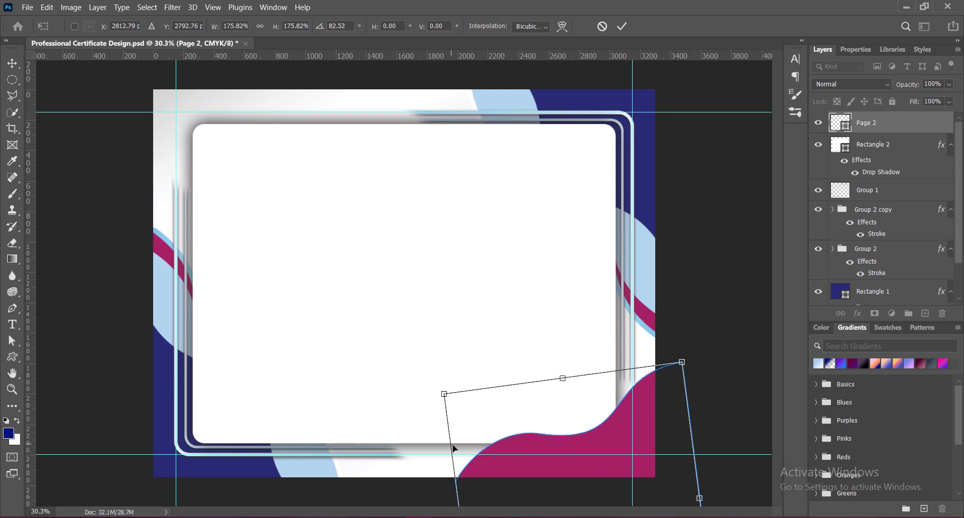
Stretch the magenta shape further left along the bottom edge, reposition it slightly in the corner, and apply the transformation
drag(448, 449, 389, 452)
drag(606, 430, 617, 450)
drag(711, 349, 713, 350)
drag(539, 465, 538, 466)
key(Return)
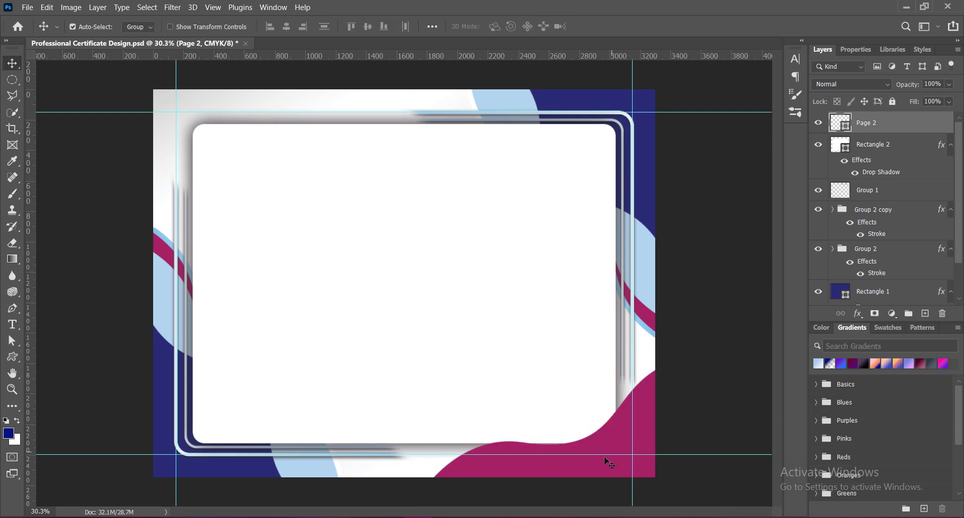
Nudge the magenta corner shape up and back down to settle it slightly lower in the lower-right corner
key(Up)
key(Up)
key(Up)
key(Up)
key(Up)
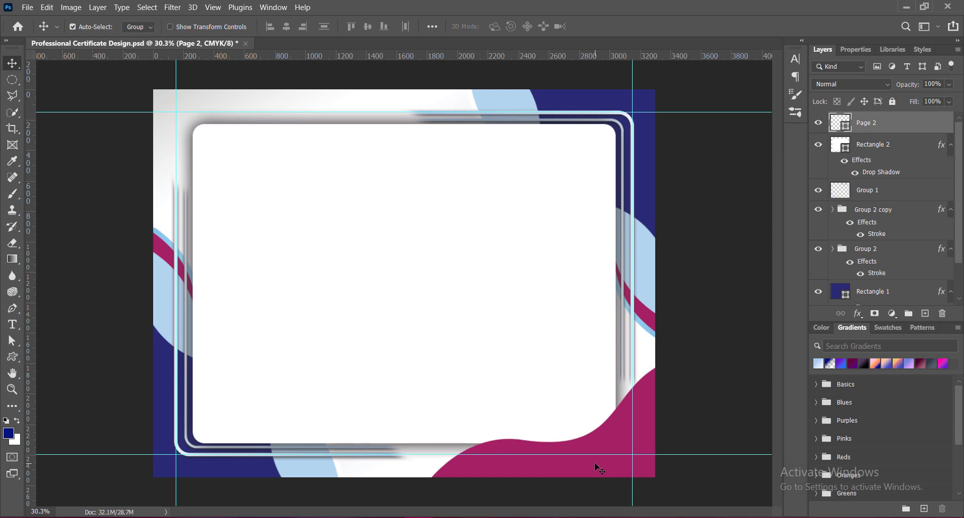
key(Down)
key(Down)
key(Down)
key(Down)
key(Down)
key(Down)
key(Down)
key(Down)
key(Down)
key(Down)
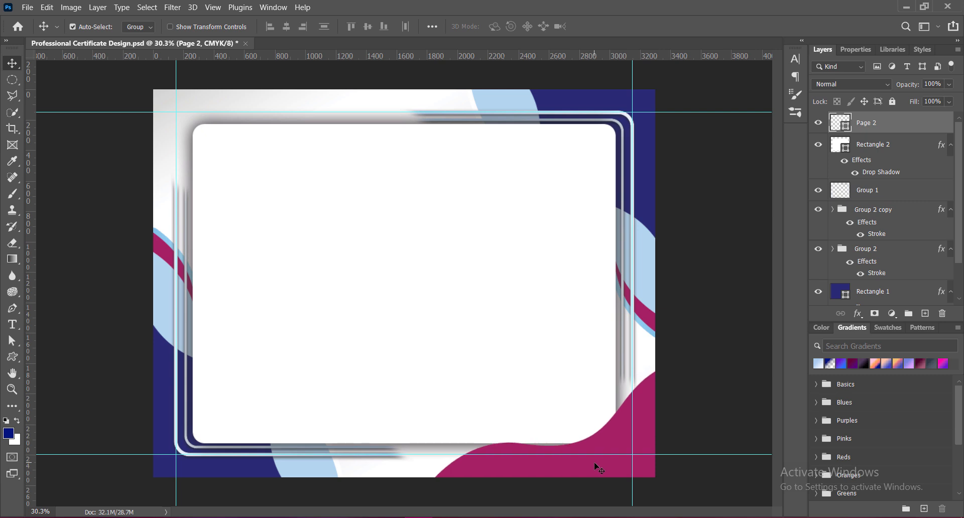
Duplicate the magenta corner shape, place the copy beneath it, and recolour the copy light blue sampled from the left corner design
drag(581, 466, 580, 455)
drag(839, 122, 839, 148)
double_click(840, 144)
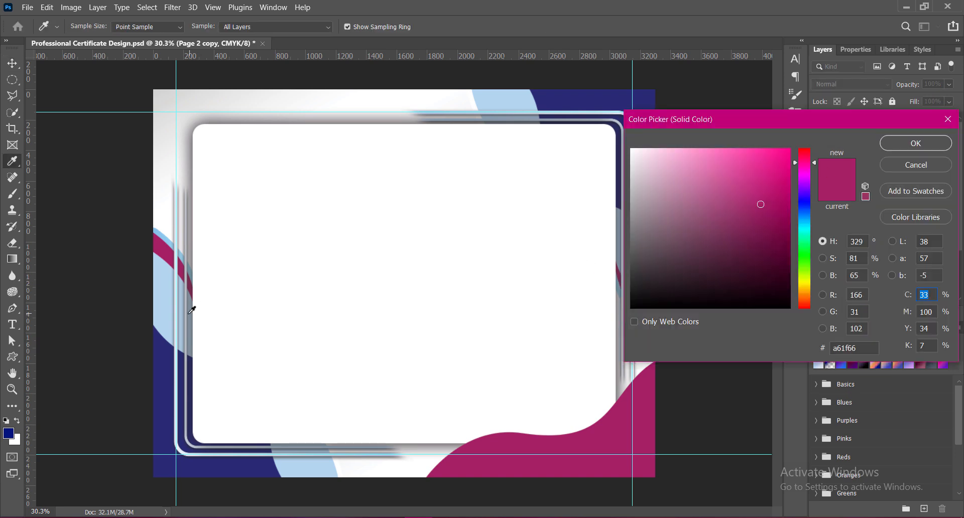
click(174, 354)
click(163, 313)
click(916, 143)
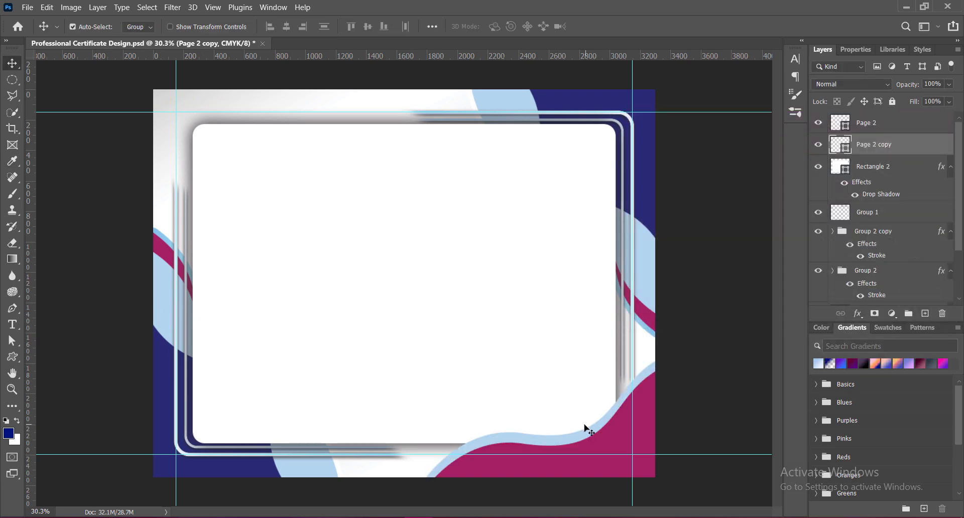
Rotate the light-blue copy about 1.8° so it forms a tapering band above the magenta shape, and apply the transformation
key(ctrl+t)
drag(749, 332, 752, 337)
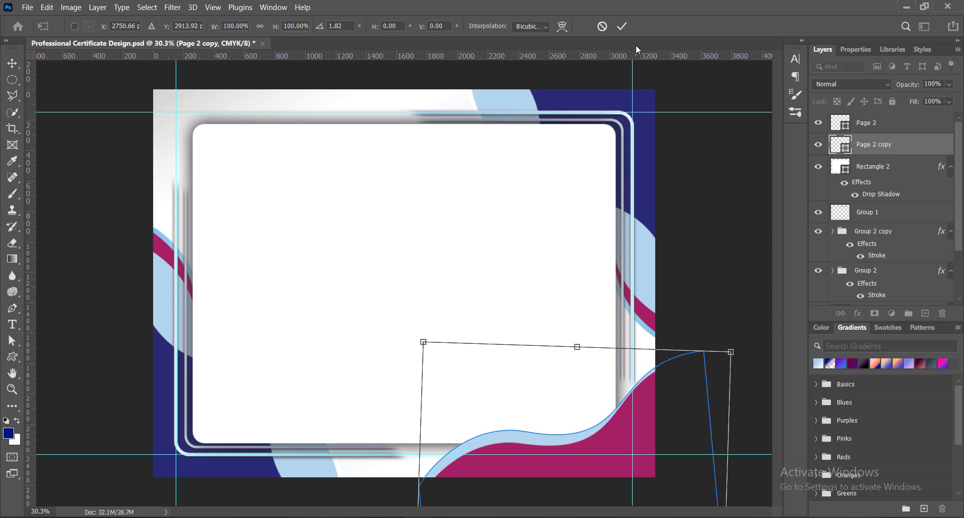
click(621, 26)
Group the magenta and light-blue corner shapes, shift the group down and left, and rotate it about 0.57°
click(576, 466)
shift+click(537, 442)
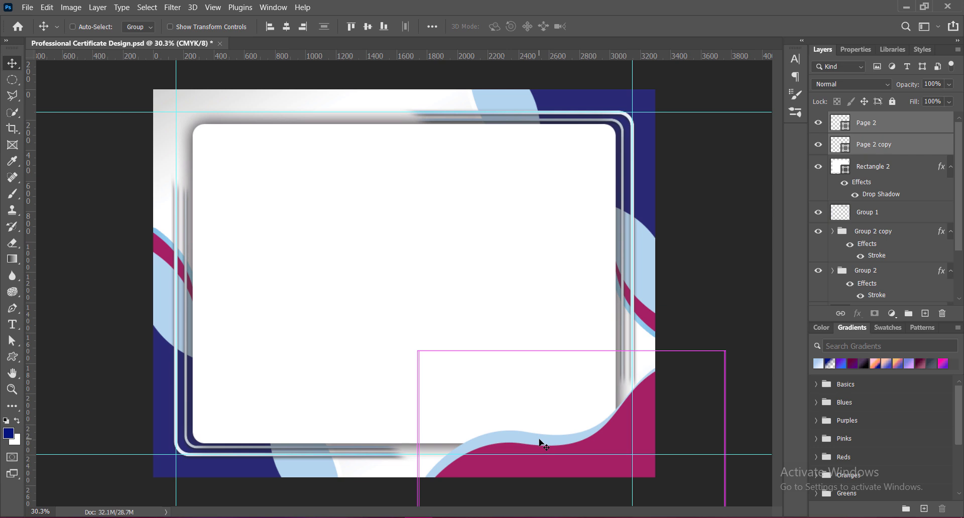
key(ctrl+g)
key(ctrl+t)
drag(538, 470, 518, 484)
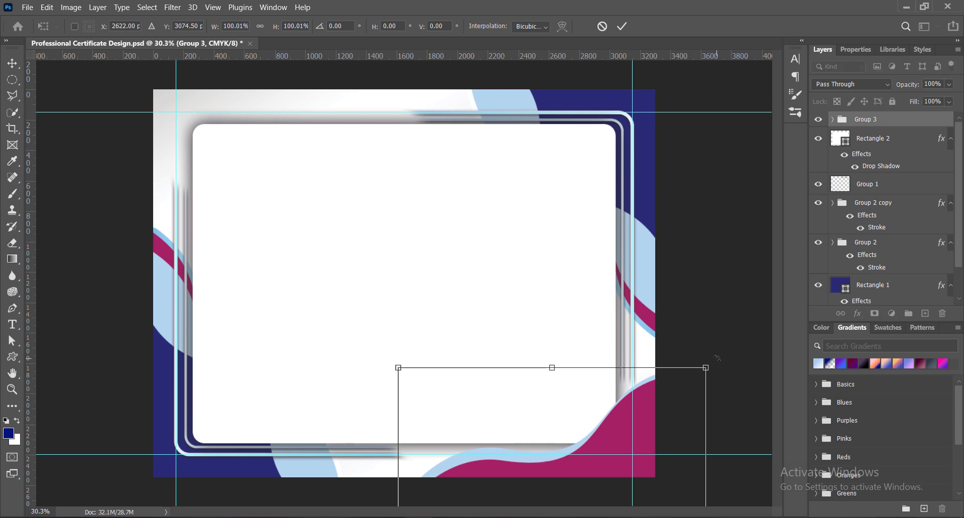
drag(717, 358, 721, 348)
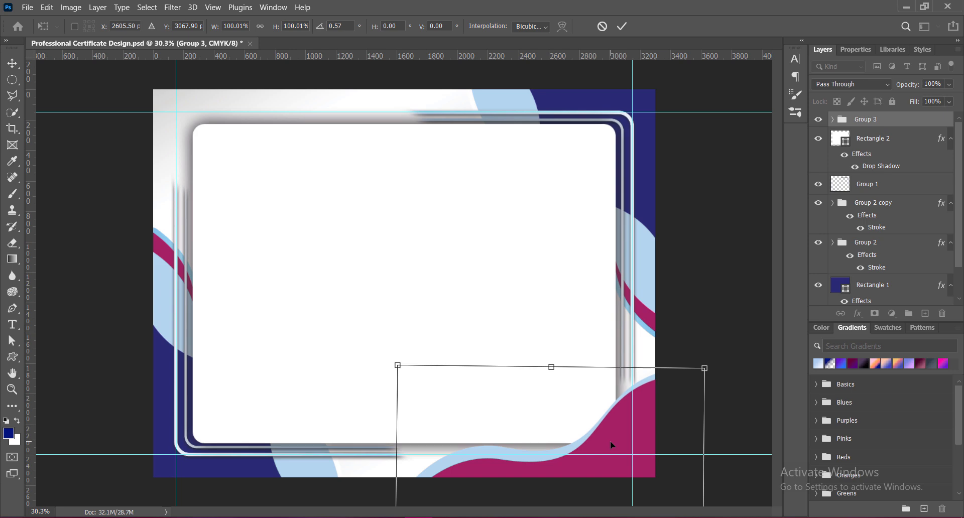
key(Return)
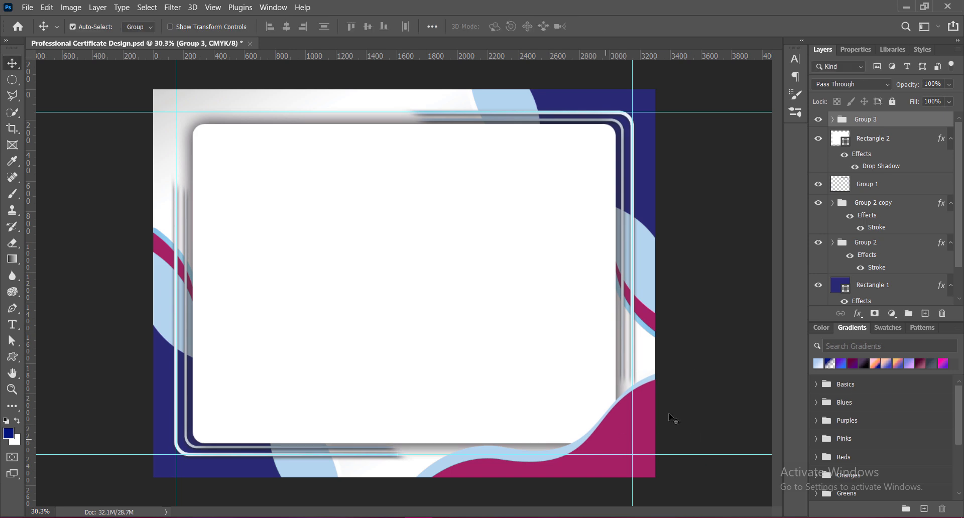
Enable a black Drop Shadow on the corner group with Normal blending, 90° angle and 0 px distance
right_click(847, 120)
click(854, 128)
click(483, 280)
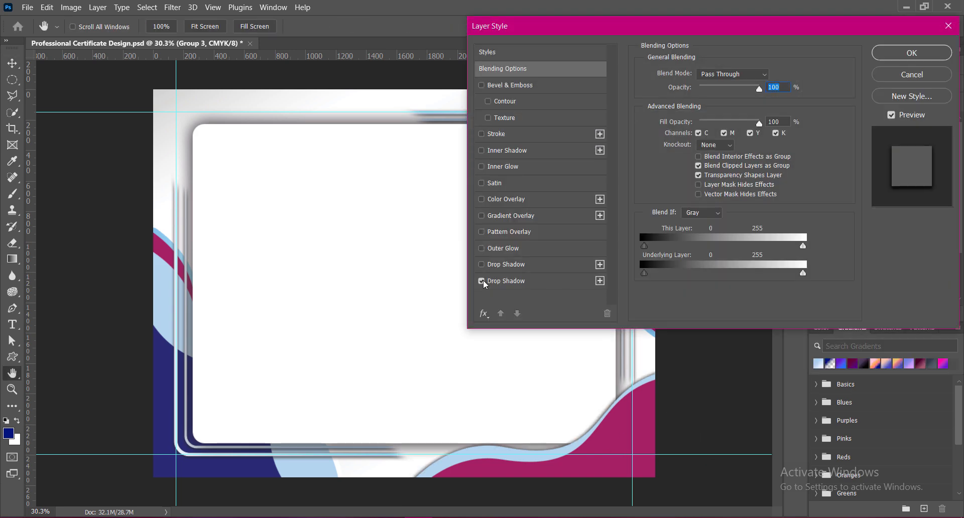
click(501, 280)
click(482, 281)
click(480, 265)
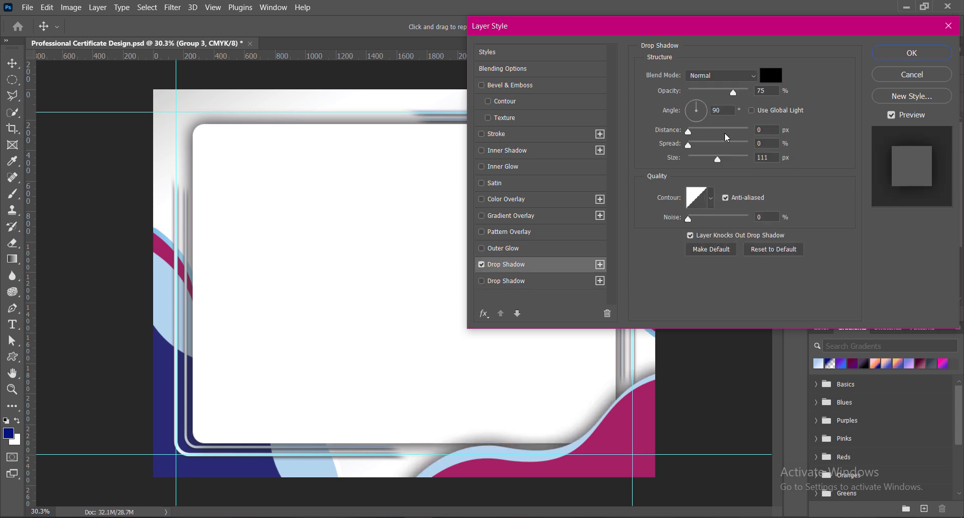
Reduce the corner group's drop shadow size, apply the layer style, and save the document
drag(718, 161, 700, 160)
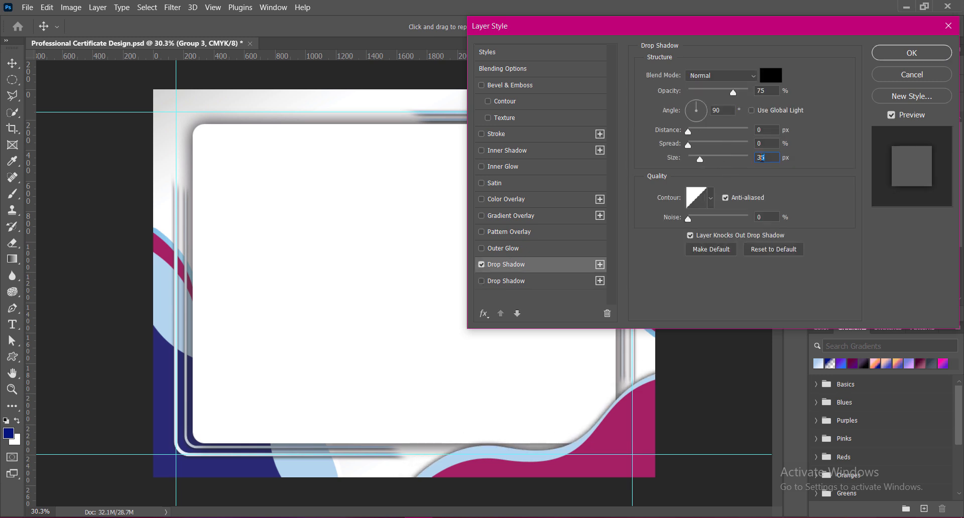
text(9)
key(BackSpace)
text(3)
drag(723, 92, 725, 93)
click(767, 157)
click(911, 53)
key(ctrl+s)
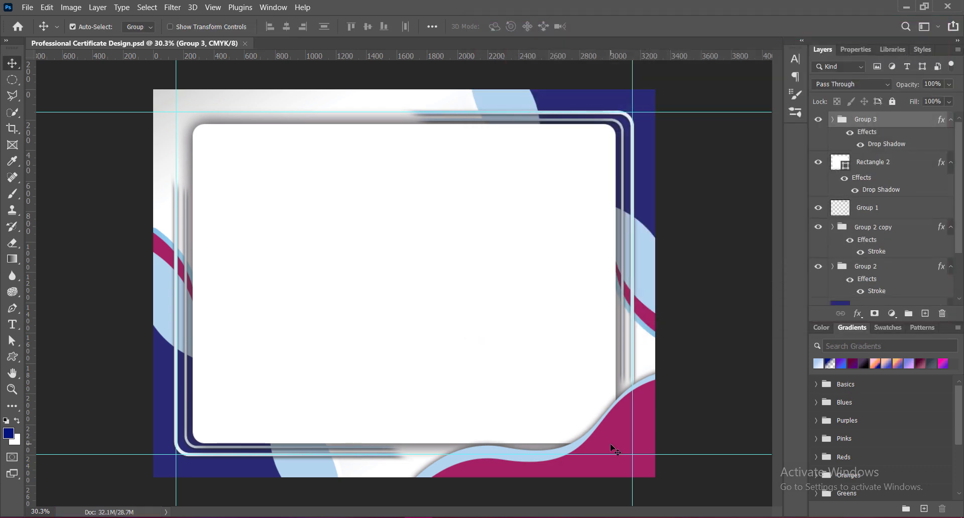
Duplicate the shadowed corner group, rotate the copy 180°, fit it into the certificate's upper-left corner, and save the document
drag(614, 449, 412, 213)
key(ctrl+t)
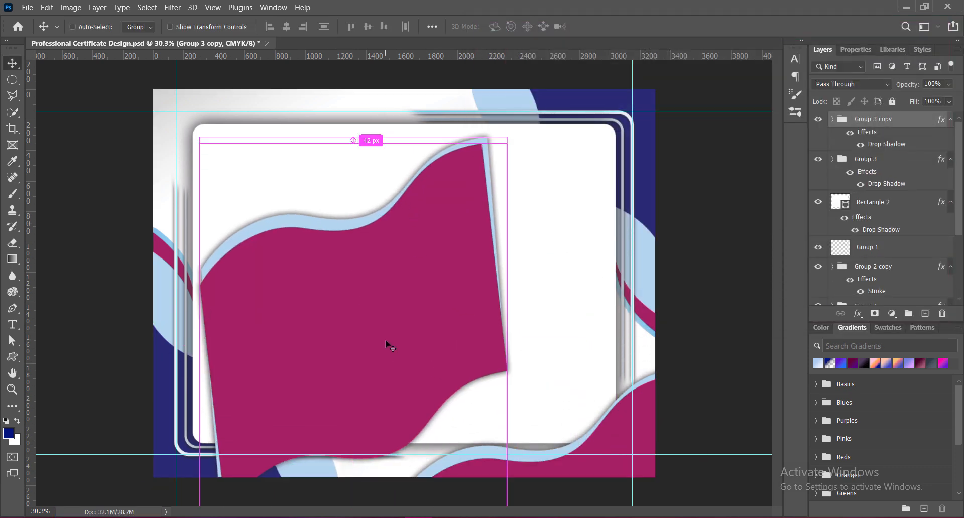
drag(524, 128, 324, 412)
drag(382, 367, 247, 82)
drag(200, 162, 180, 110)
drag(462, 114, 331, 126)
drag(243, 136, 297, 151)
key(Return)
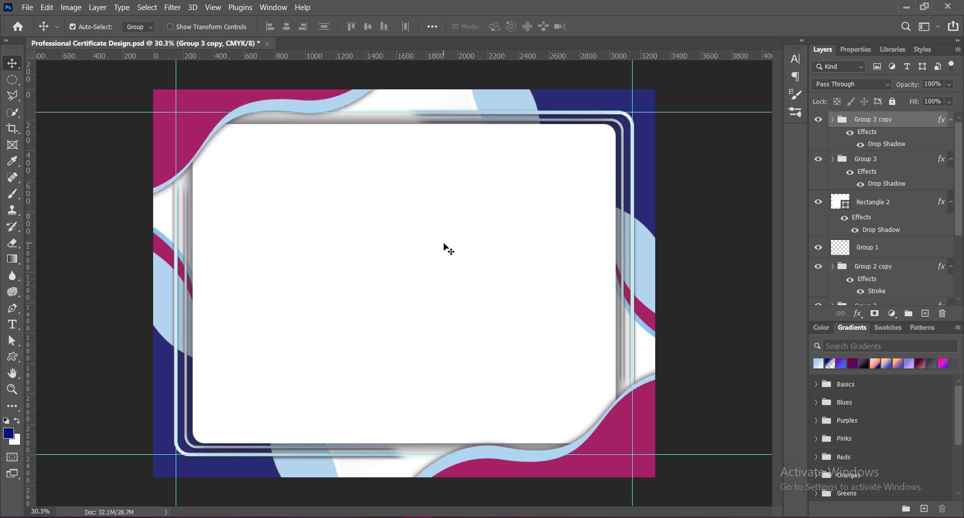
click(687, 304)
key(ctrl+s)
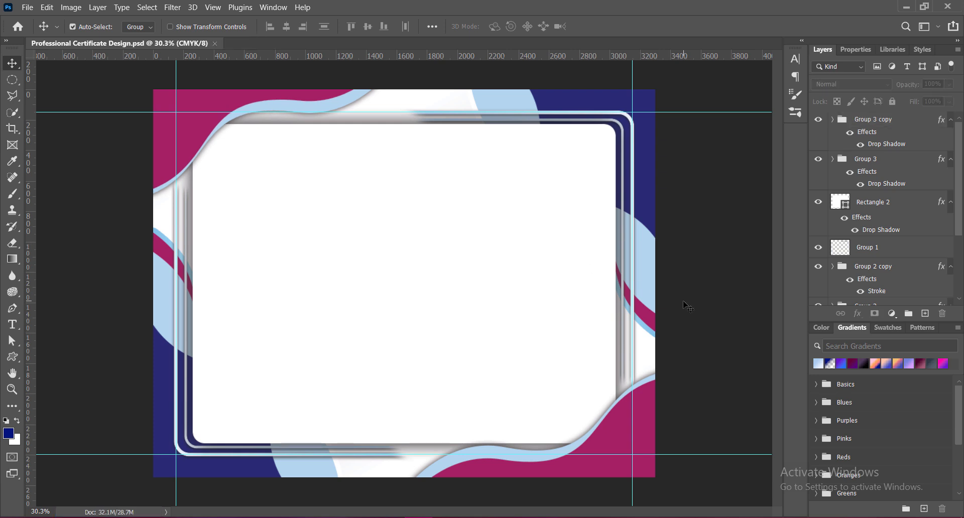
Create a centre-aligned text layer in the upper white panel reading "CERTIFICATE" over "OF ACHIEVEMENT"
key(ctrl+shift+alt+n)
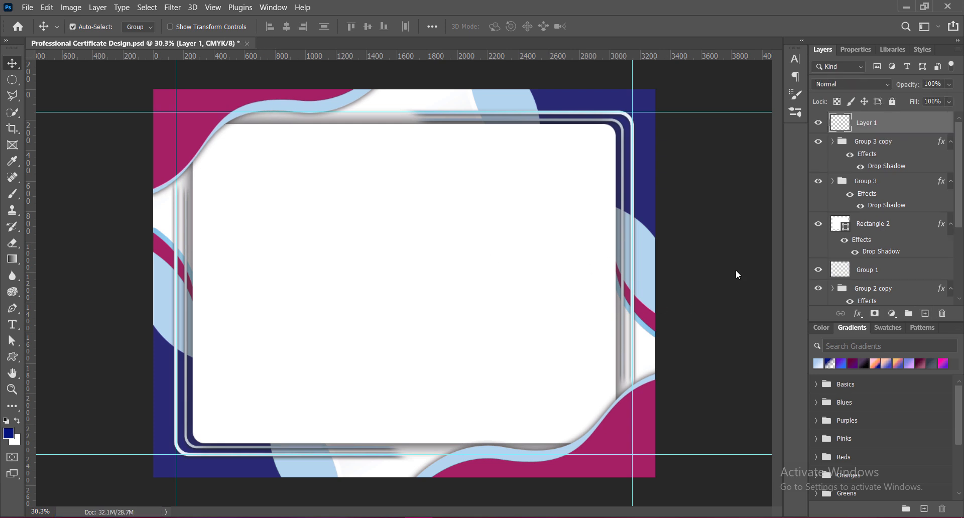
click(12, 324)
click(325, 175)
click(461, 26)
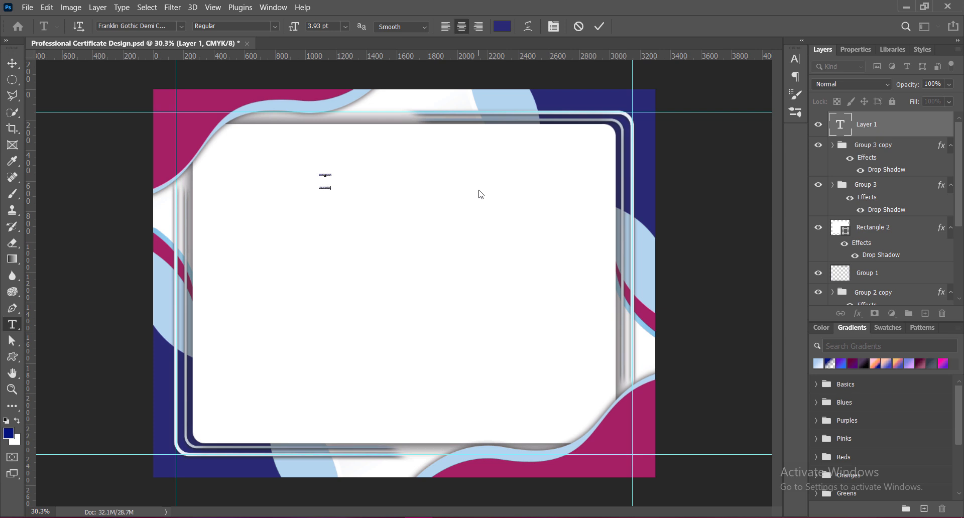
Set the whole title text to 48 pt size with 48 pt leading
key(ctrl+a)
click(346, 26)
click(336, 174)
key(ctrl+t)
click(774, 84)
click(758, 206)
click(775, 84)
click(763, 231)
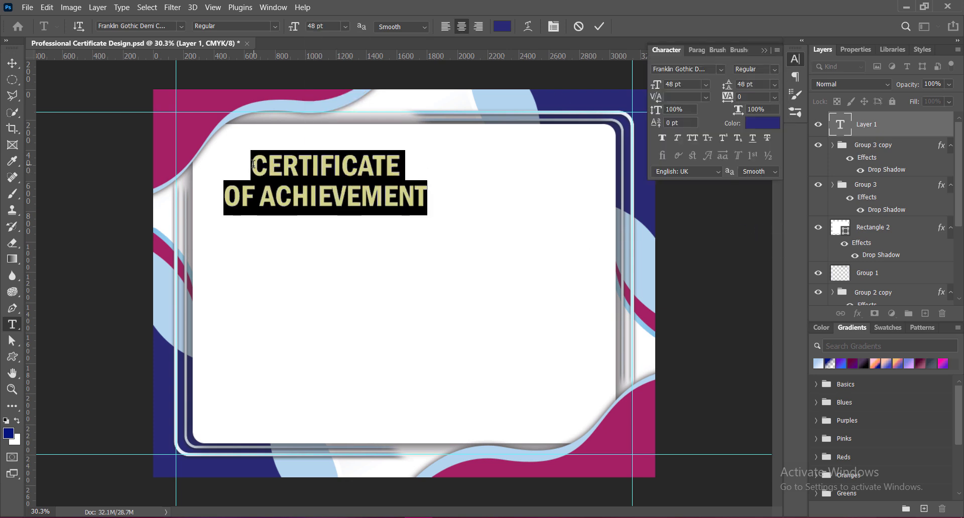
Change the font of the word "CERTIFICATE" to Copperplate Gothic Bold
drag(254, 162, 404, 165)
click(181, 26)
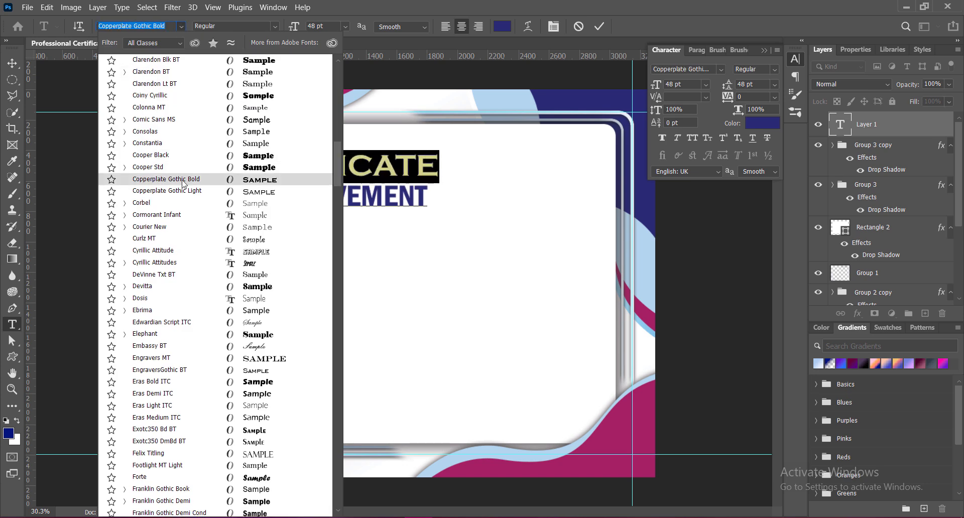
click(182, 183)
Set the "OF ACHIEVEMENT" line to Copperplate Gothic Light at 30 pt
drag(224, 196, 427, 198)
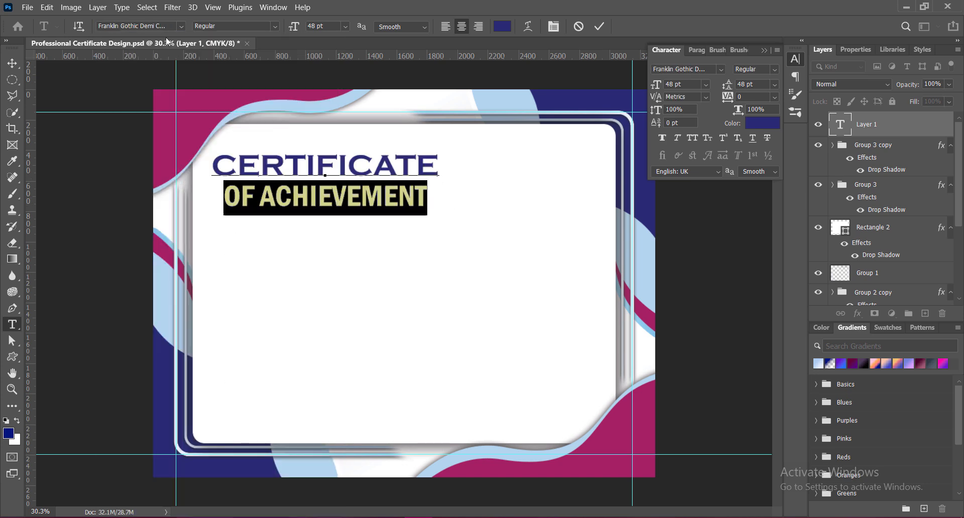
click(181, 26)
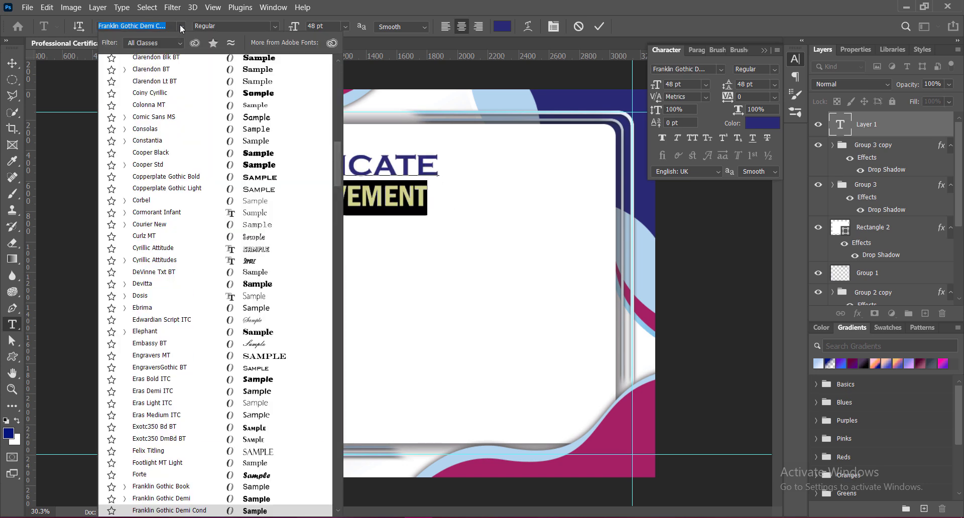
click(287, 191)
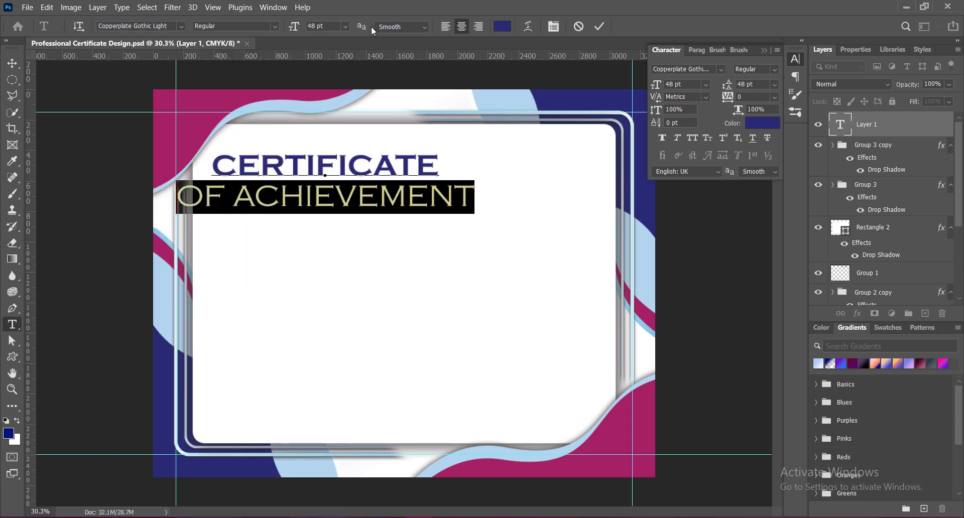
click(345, 26)
click(341, 159)
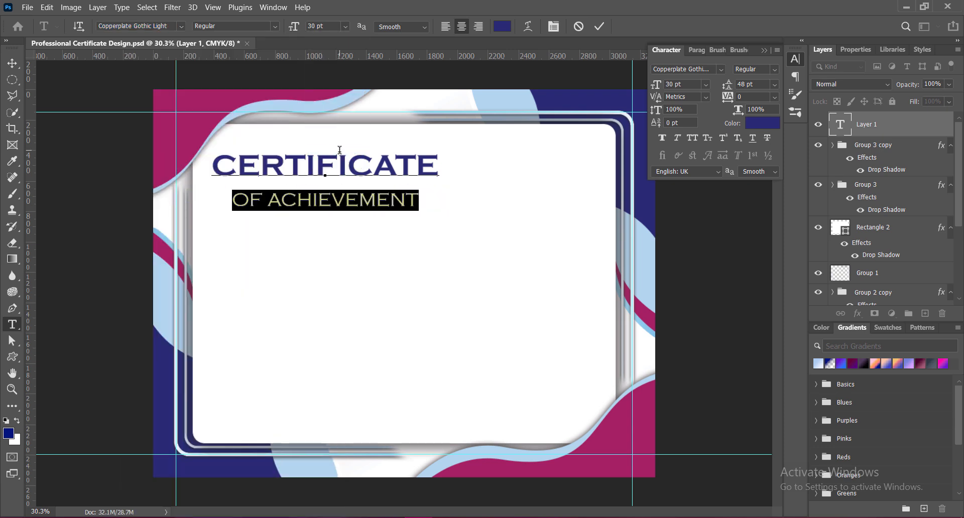
Set the word "CERTIFICATE" to 60 pt with tracking of 100
drag(210, 165, 455, 170)
click(345, 26)
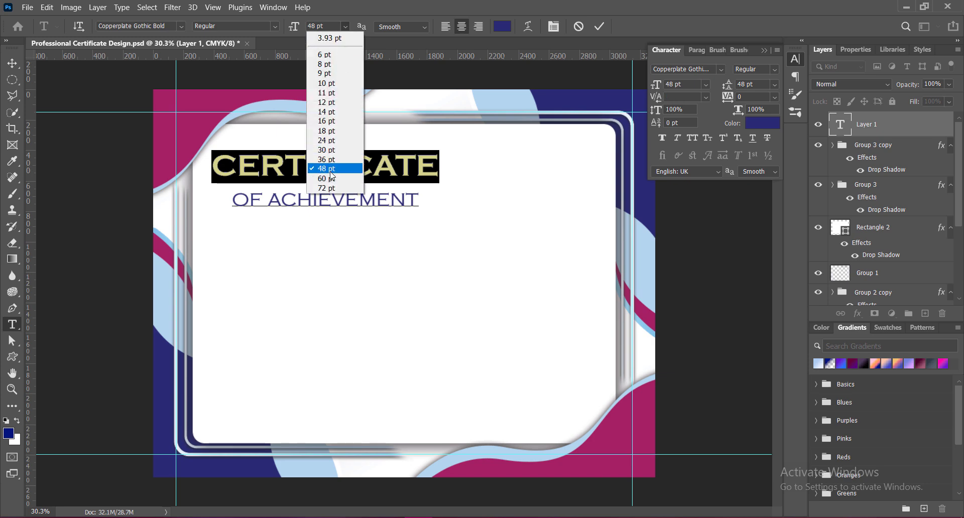
click(324, 221)
click(775, 97)
click(748, 234)
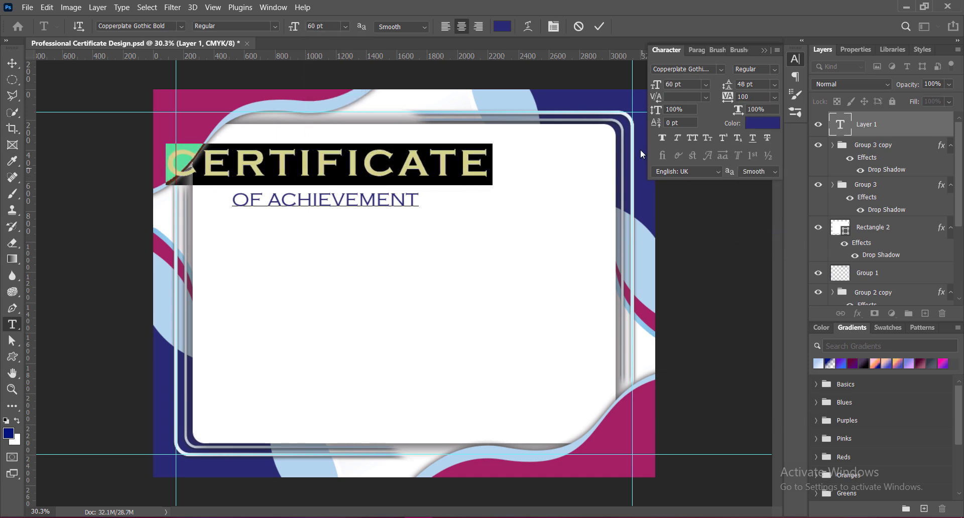
Set the leading of the "OF ACHIEVEMENT" line to 36 pt and commit the text edit
drag(232, 200, 434, 201)
click(774, 83)
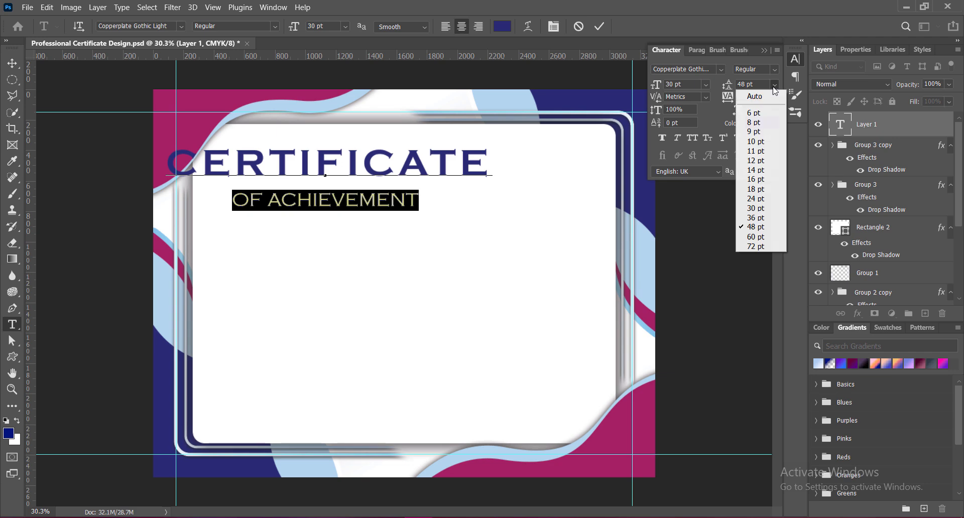
click(760, 222)
click(765, 49)
click(599, 26)
Move the title inside the upper white panel, scale it down slightly, and shift it up before applying the transformation
key(v)
drag(369, 171, 438, 183)
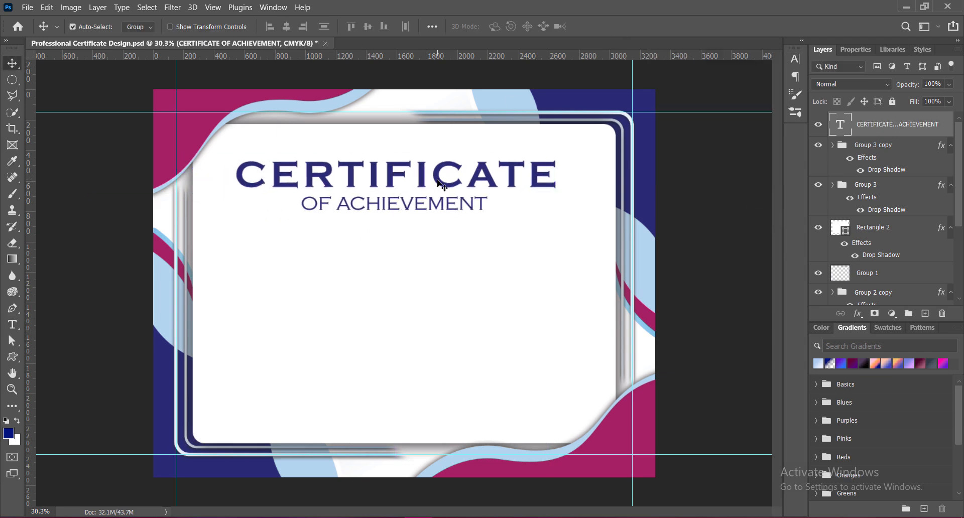
key(ctrl+t)
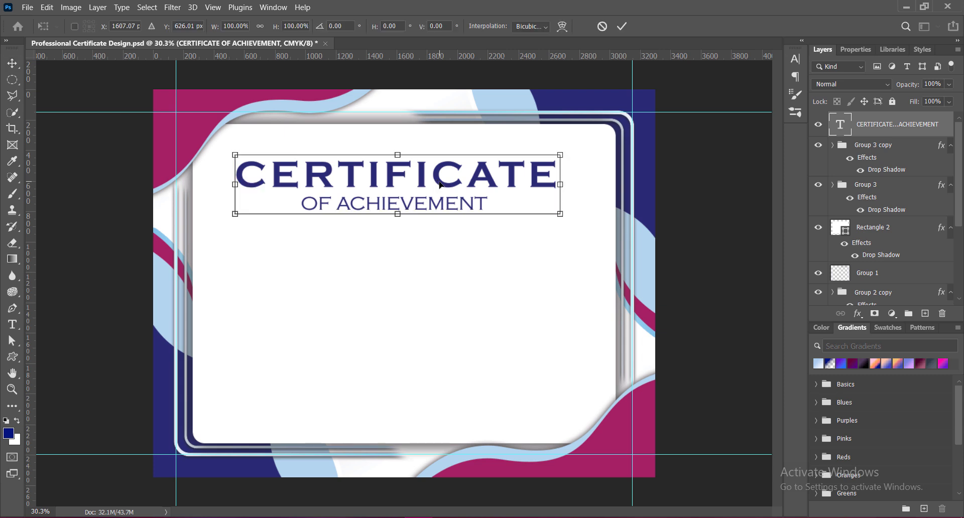
drag(397, 215, 397, 208)
mouse_move(427, 180)
mouse_down()
mouse_move(420, 162)
mouse_move(472, 167)
mouse_move(432, 170)
mouse_up()
key(Return)
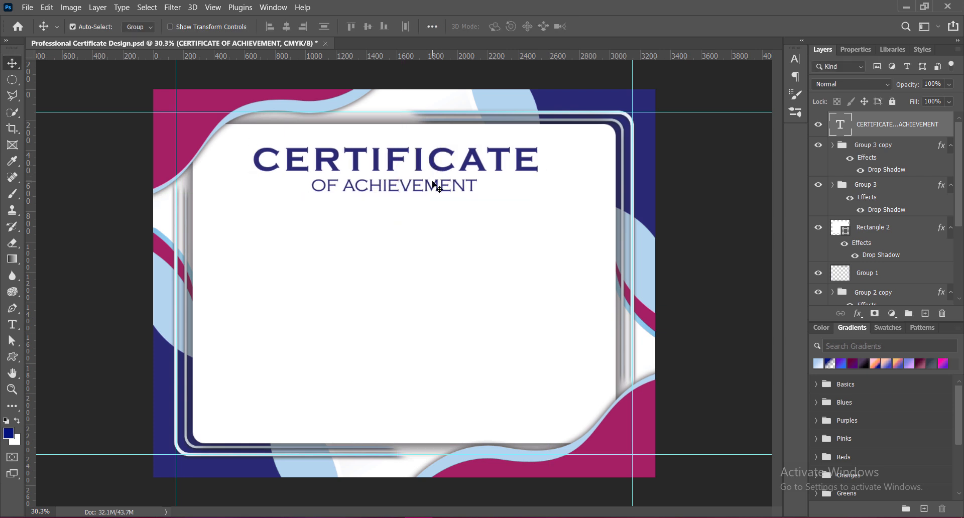
Set the leading of the scaled "OF ACHIEVEMENT" line to 36 pt and commit the text edit
double_click(431, 190)
drag(311, 187, 496, 192)
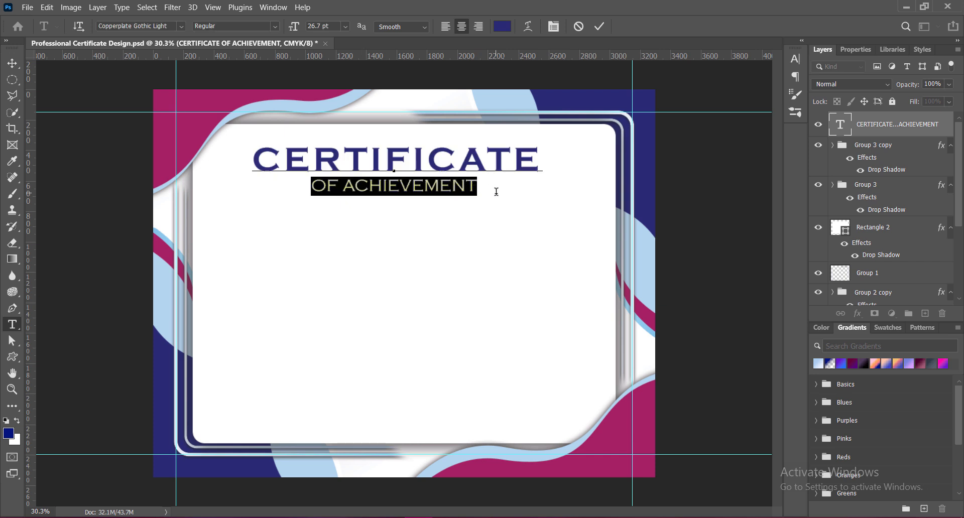
click(796, 58)
click(775, 84)
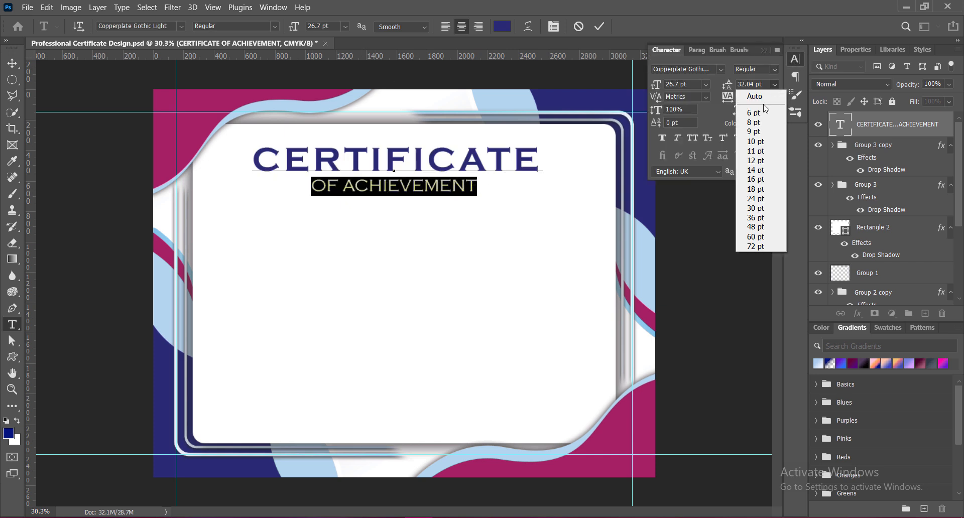
click(755, 210)
click(775, 84)
click(752, 214)
click(763, 50)
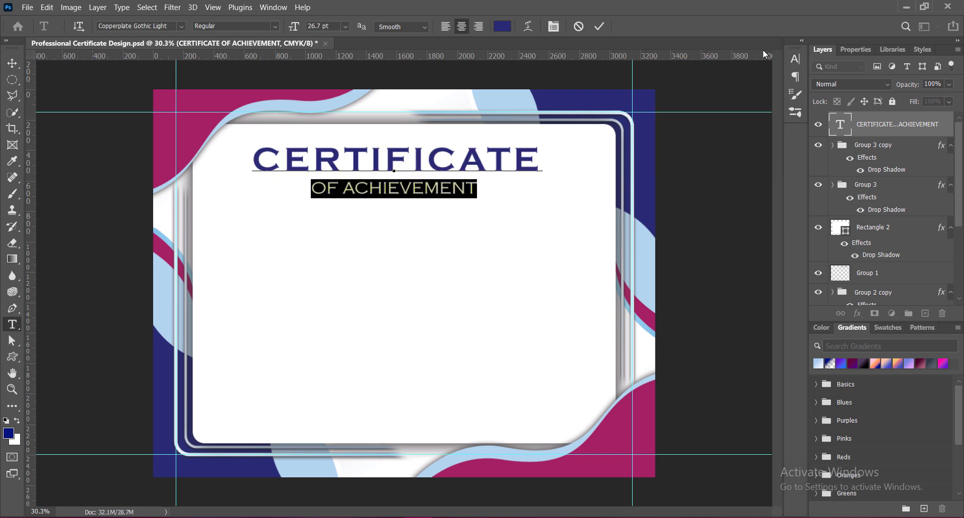
click(599, 26)
Centre the title horizontally on the certificate, nudge it slightly upward, and save the document
key(ctrl+t)
mouse_move(437, 166)
mouse_down()
mouse_move(445, 170)
mouse_move(439, 166)
mouse_up()
key(Return)
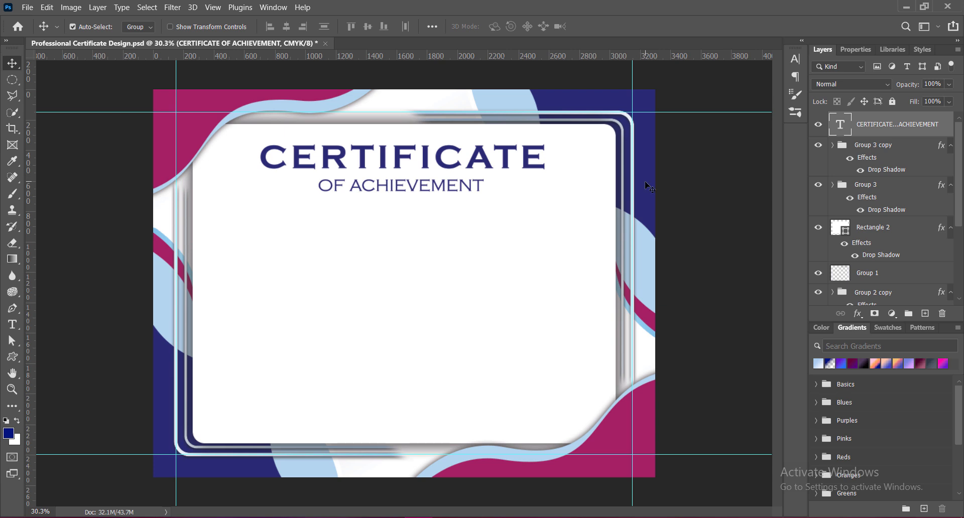
key(shift+Up)
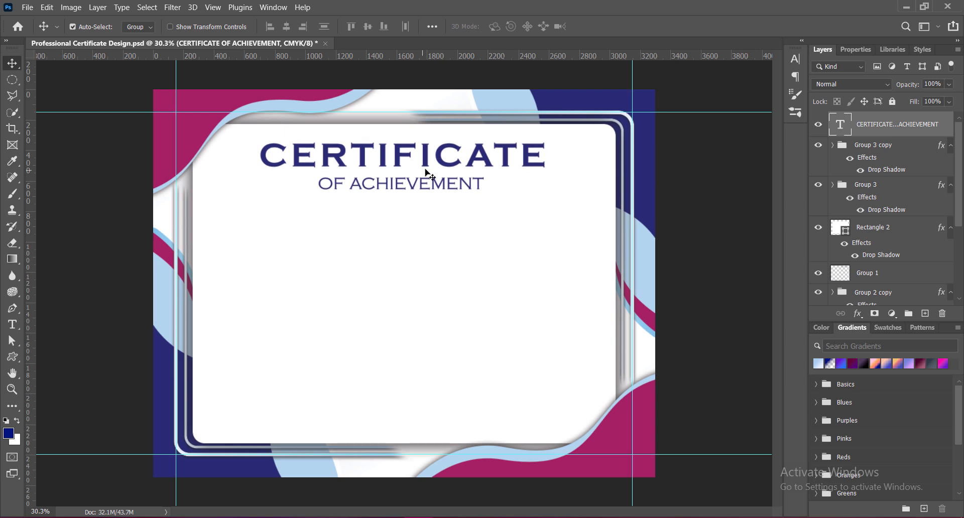
key(ctrl+s)
Underline the "OF ACHIEVEMENT" line of the title and commit the text edit
double_click(330, 183)
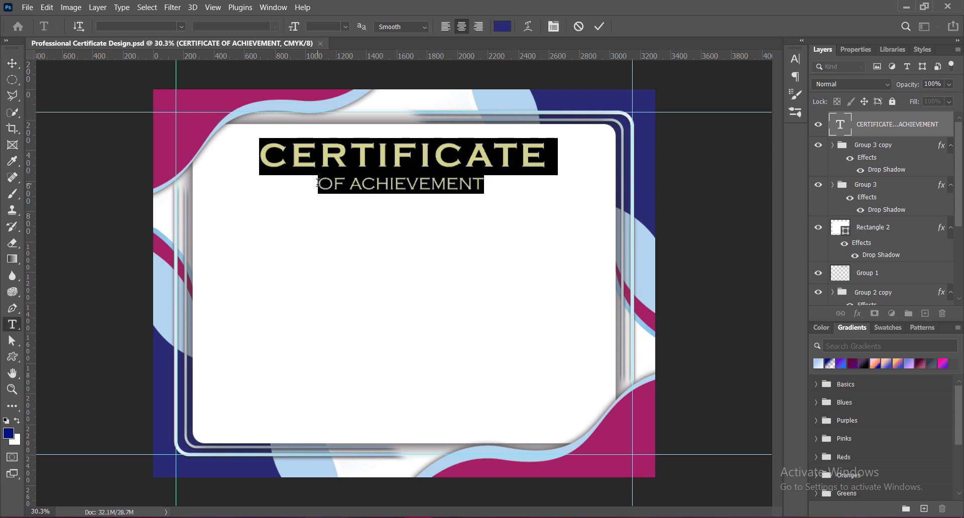
drag(318, 184, 485, 184)
click(795, 58)
click(619, 38)
click(599, 26)
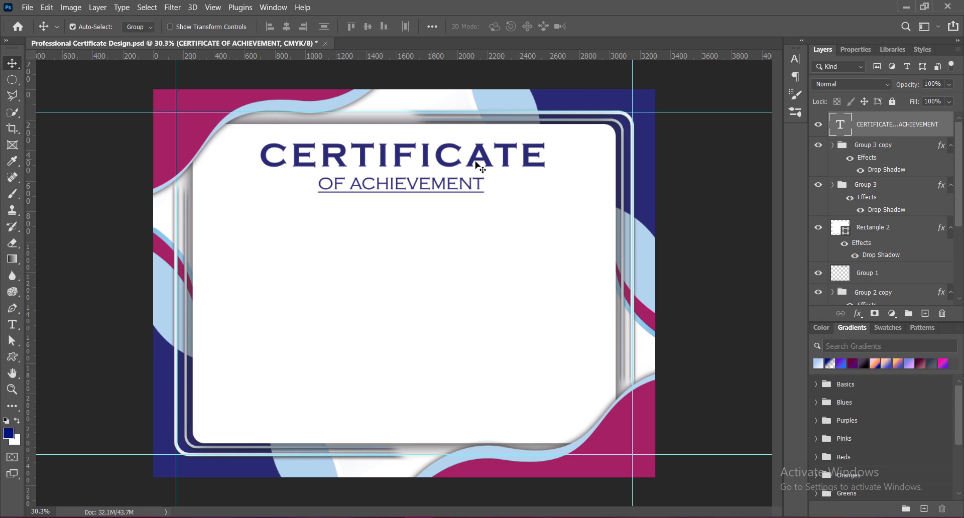
Add a Gradient Overlay to the certificate title using a magenta-to-purple preset from the Purples set
double_click(848, 129)
click(481, 216)
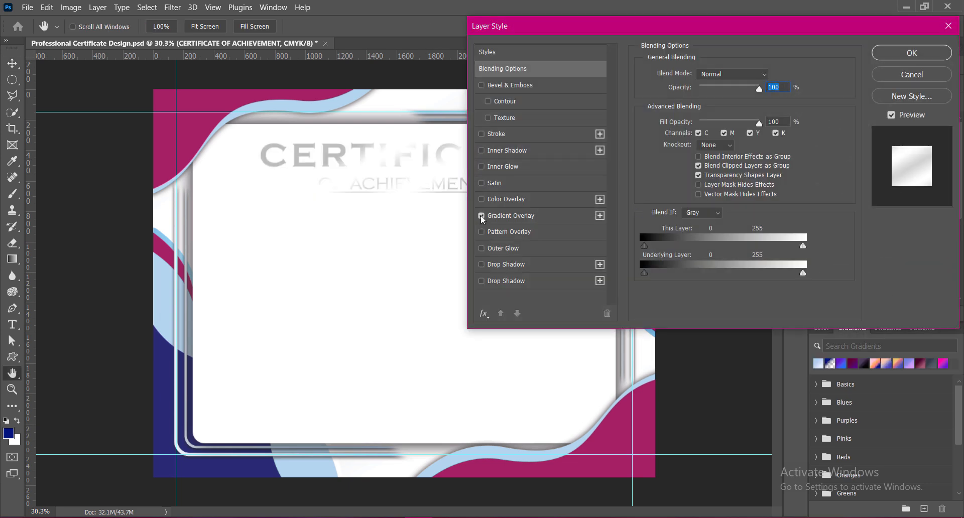
click(512, 215)
click(758, 103)
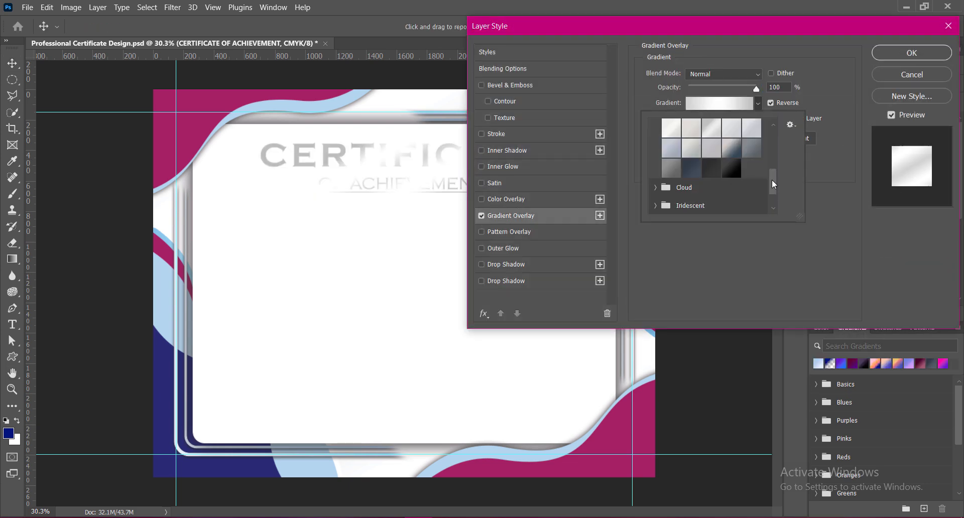
scroll(772, 179, up, 6)
click(655, 164)
drag(773, 136, 774, 153)
click(729, 173)
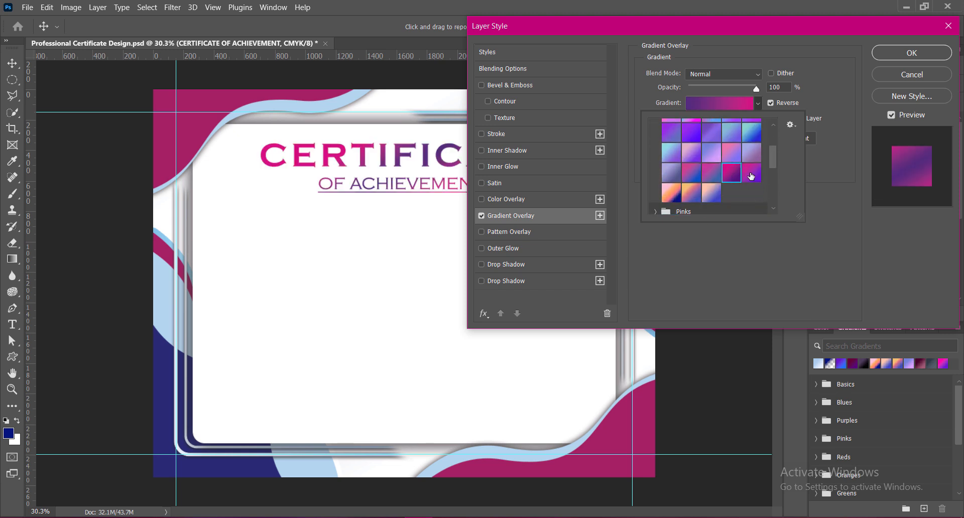
click(750, 174)
click(732, 172)
click(818, 176)
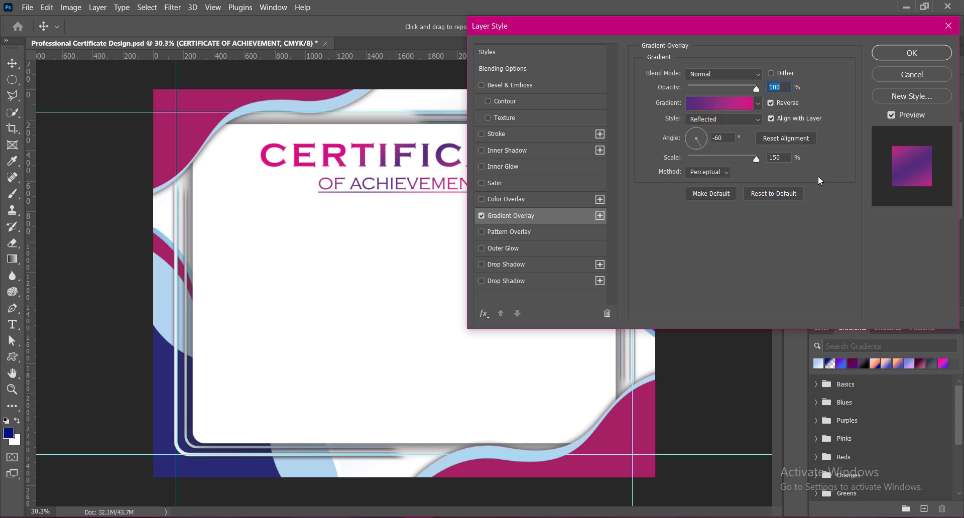
Set the title gradient's angle to 60°, turn off Reverse, and apply the layer style
click(714, 140)
key(Delete)
click(771, 102)
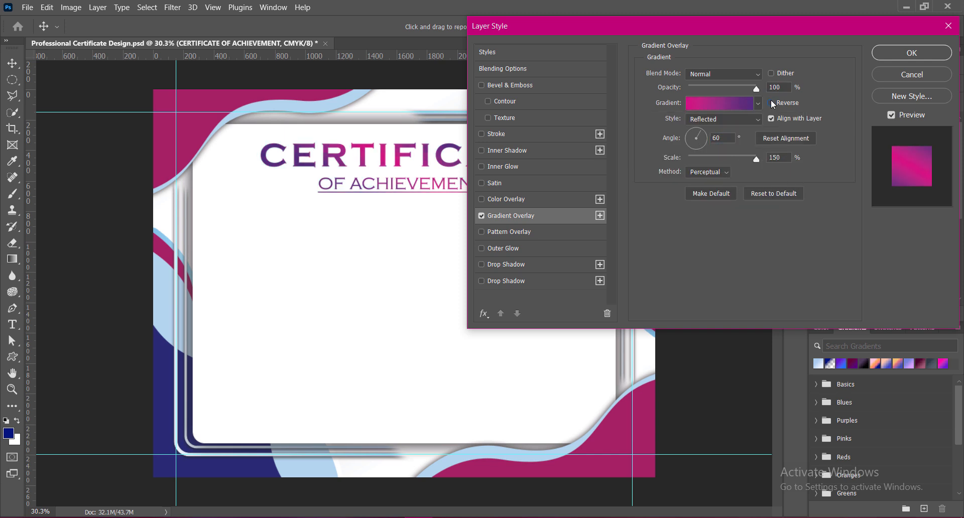
drag(688, 26, 711, 35)
click(751, 147)
key(BackSpace)
click(736, 182)
click(730, 191)
click(730, 181)
click(729, 192)
click(745, 148)
text(0)
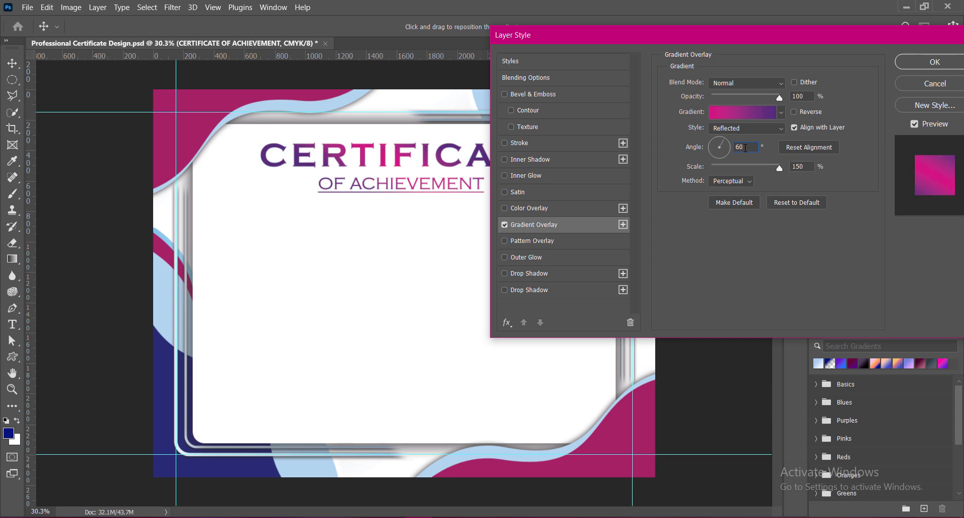
click(929, 62)
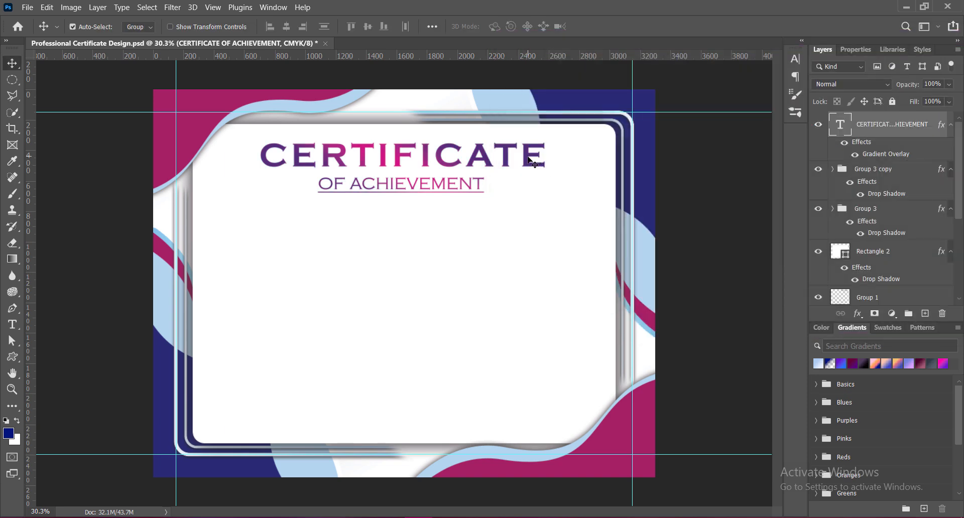
Set the title's anti-aliasing to Strong, commit the text edit, and save the document
double_click(532, 162)
click(417, 26)
click(402, 68)
click(599, 27)
key(v)
key(ctrl+s)
Set the leading of the "OF ACHIEVEMENT" line to 42 pt and commit the text edit
triple_click(475, 187)
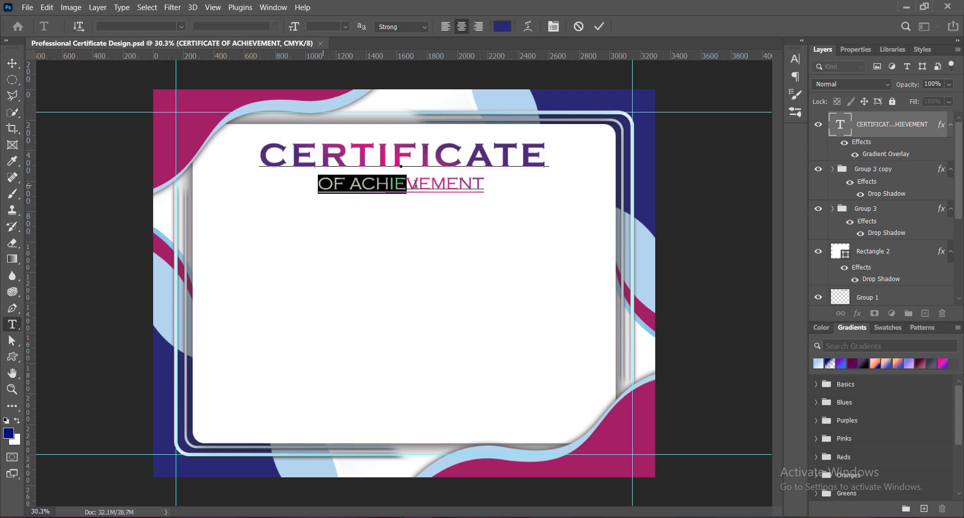
click(795, 59)
click(774, 84)
click(764, 228)
text(2)
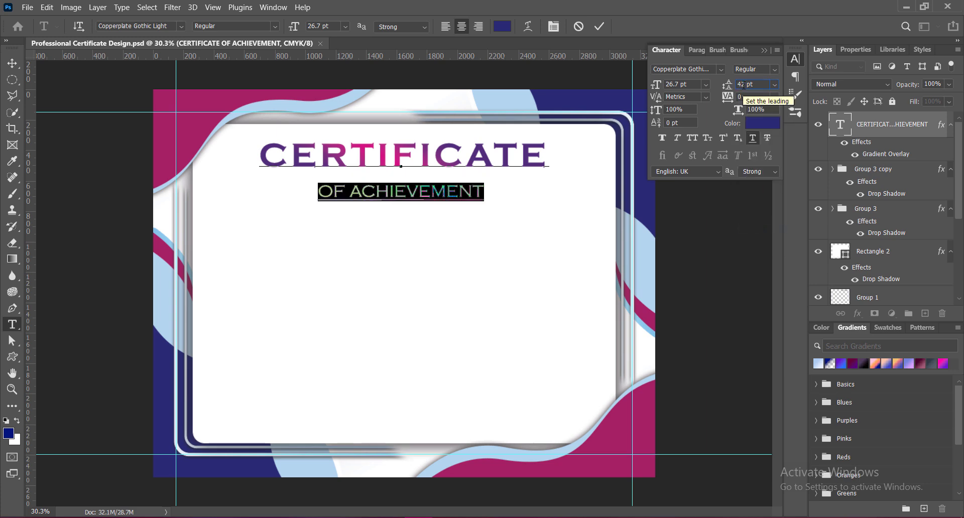
key(Return)
click(764, 50)
click(598, 28)
key(v)
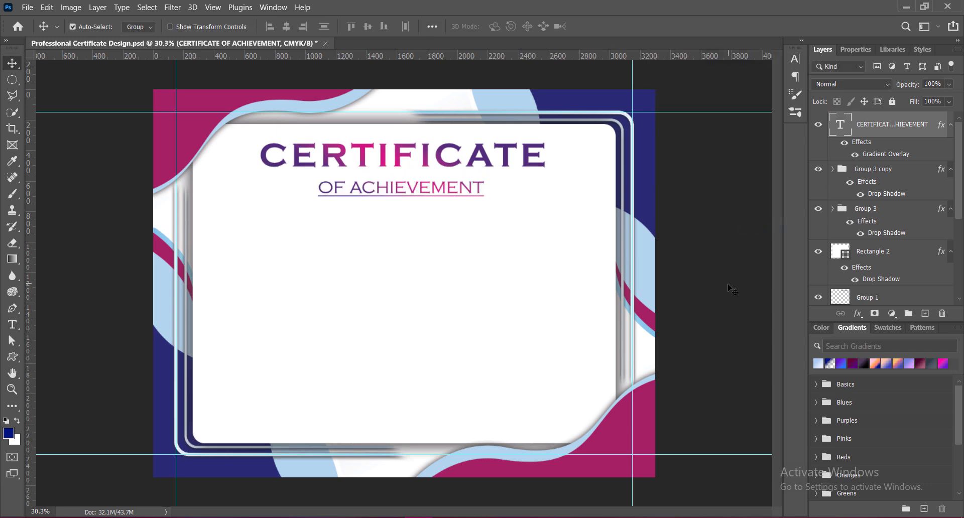
Draw a navy Sun 2 custom shape about 556 px wide on a new layer and move it to the panel's horizontal centre below the title
click(925, 313)
click(12, 358)
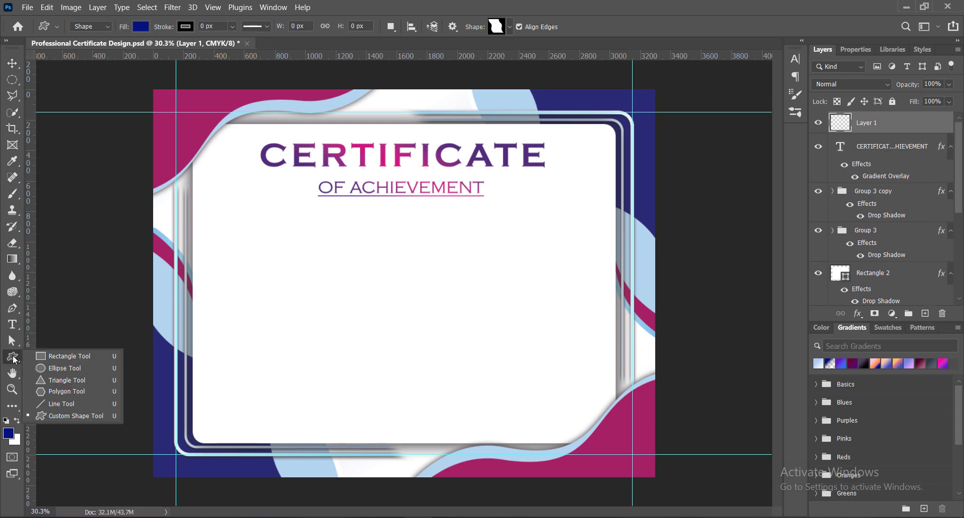
click(55, 415)
click(510, 28)
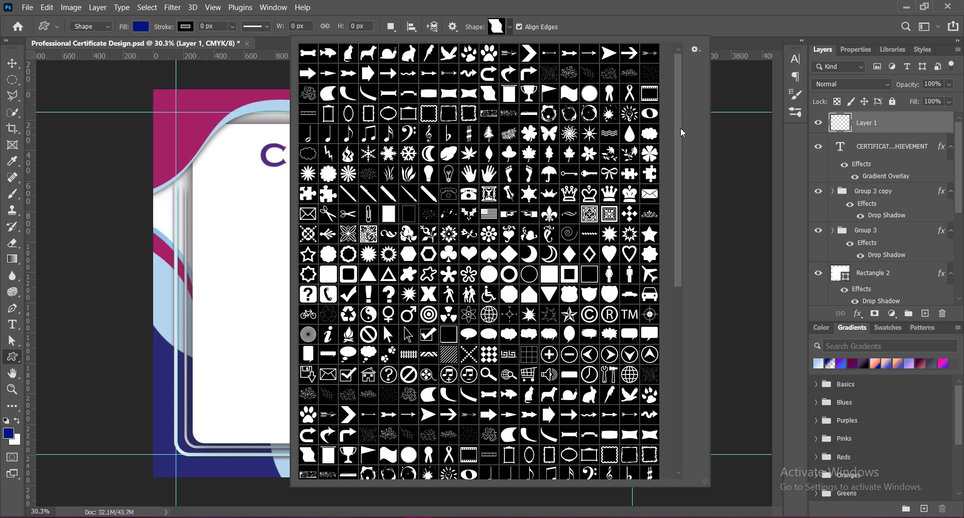
scroll(681, 177, down, 2)
scroll(681, 174, up, 1)
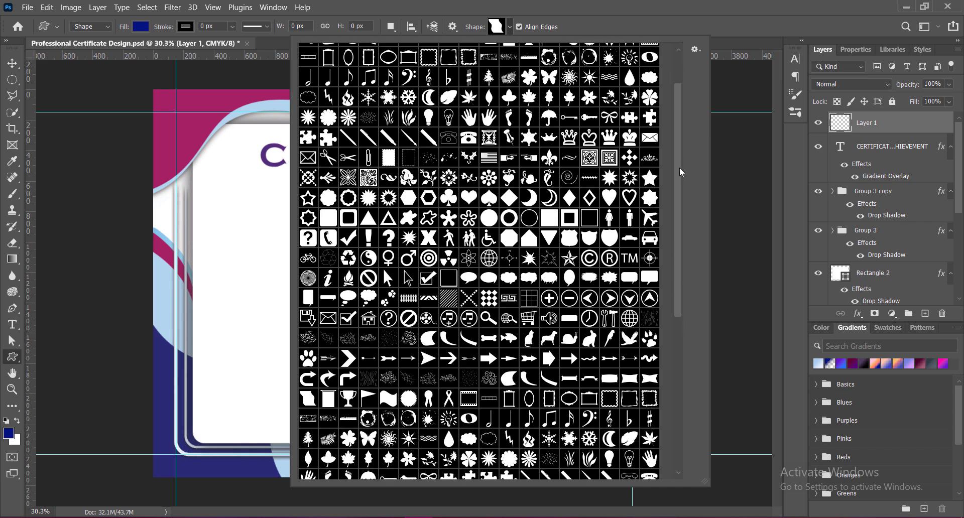
scroll(681, 172, up, 3)
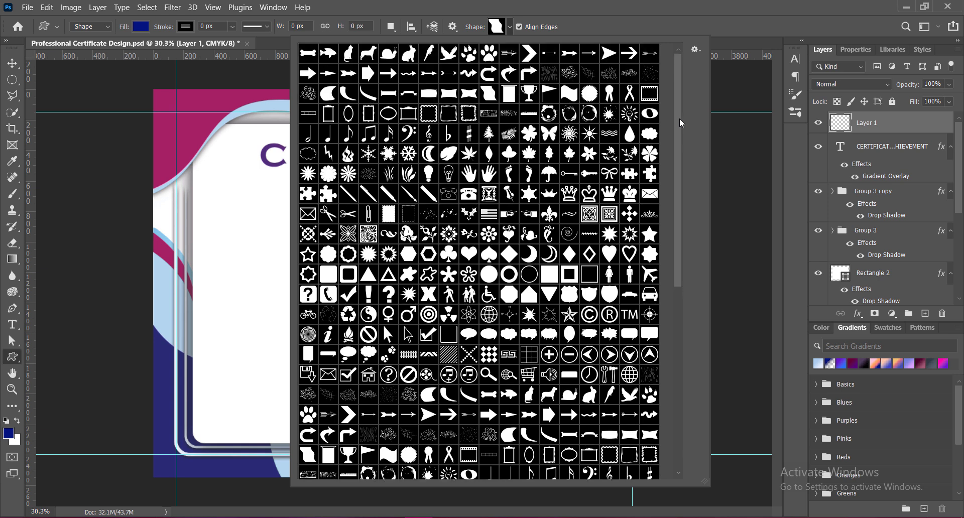
click(589, 135)
double_click(589, 138)
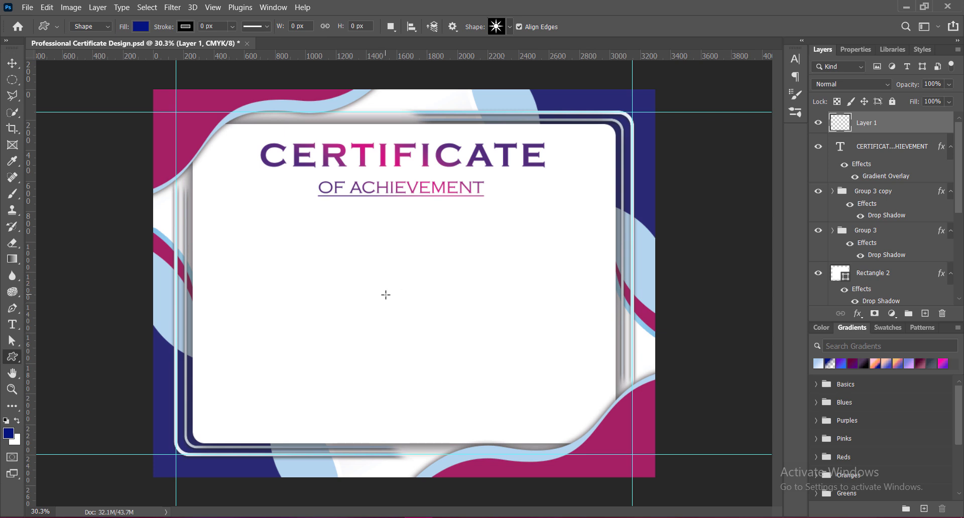
drag(382, 275, 466, 359)
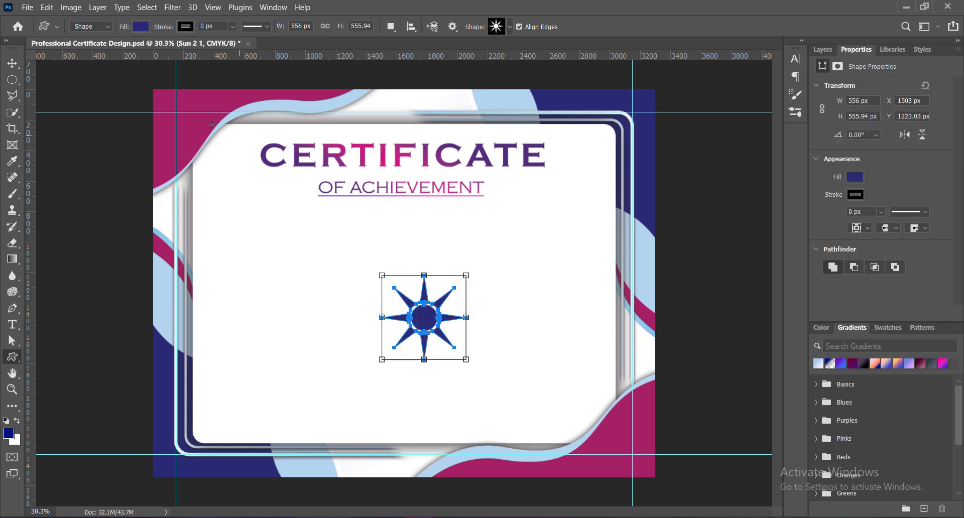
click(13, 64)
drag(427, 324, 409, 322)
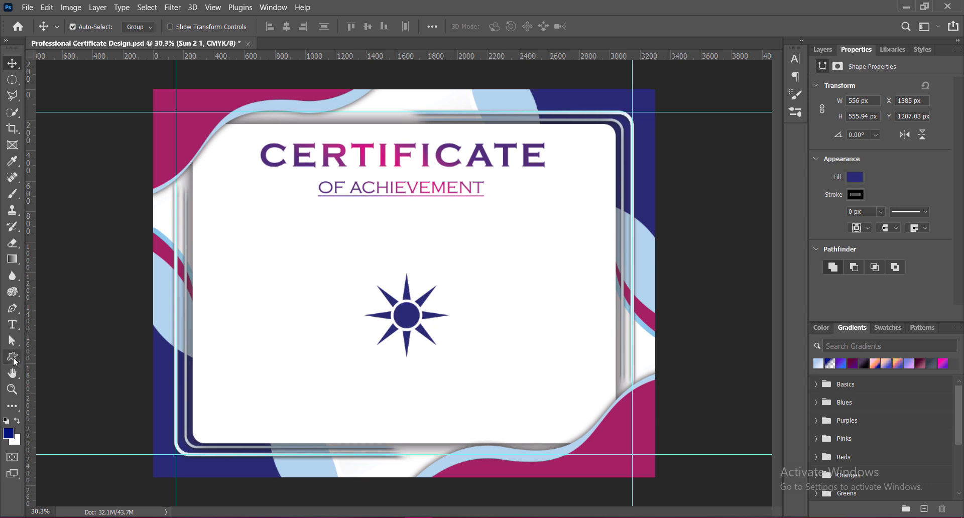
Draw a wavy Sun 1 custom shape of similar size on a new layer, beside the pointed sun
click(823, 49)
click(925, 314)
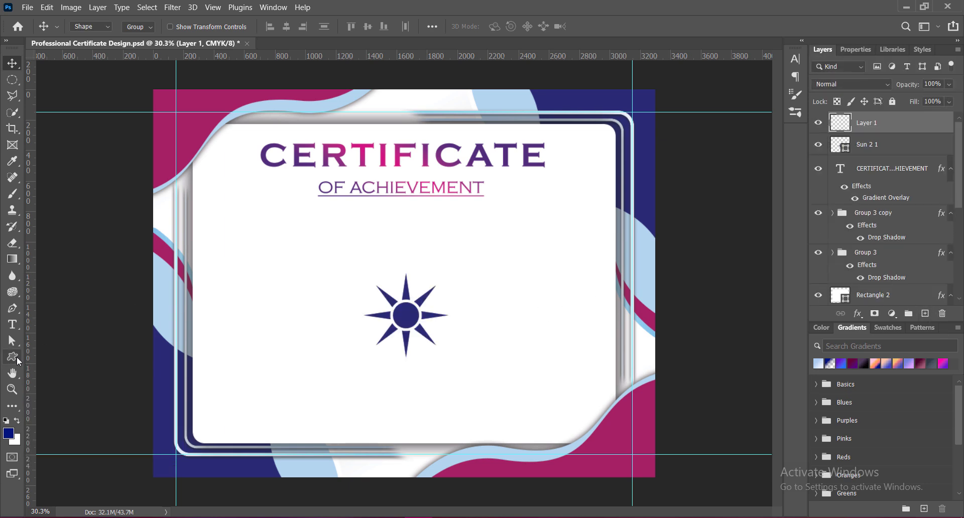
right_click(16, 356)
click(74, 417)
click(510, 27)
click(381, 324)
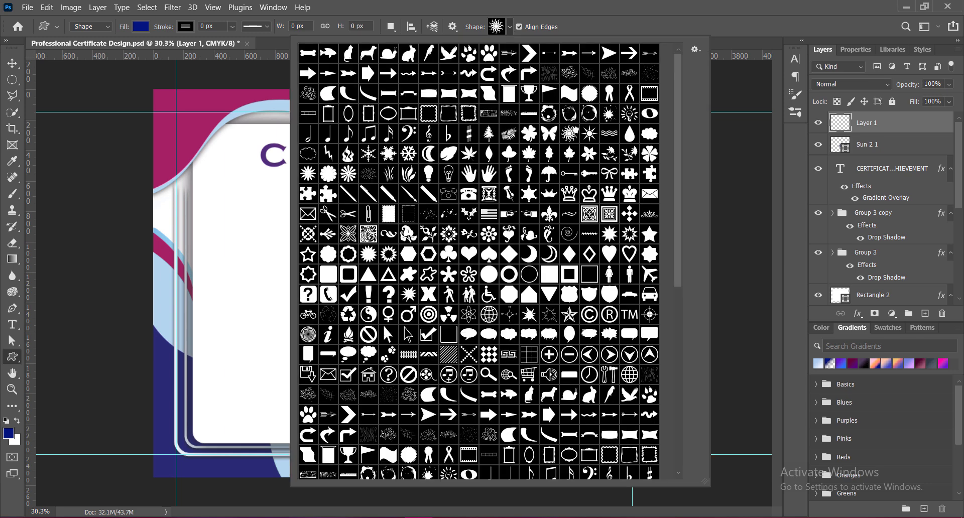
key(Return)
drag(452, 265, 539, 353)
key(v)
click(821, 50)
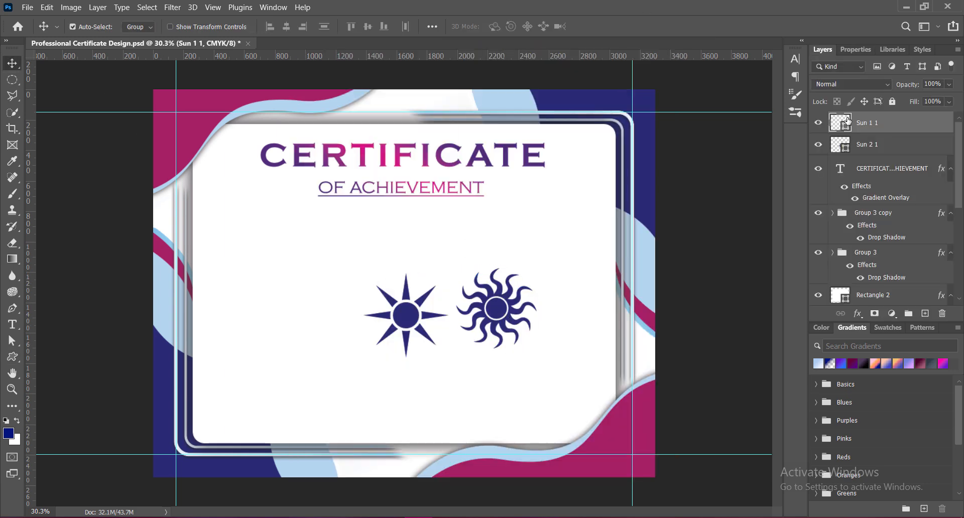
Recolour the wavy sun with the crimson sampled from the certificate corner, move it onto the pointed sun, and stack it beneath
double_click(836, 120)
click(211, 134)
click(933, 145)
drag(496, 309, 406, 316)
drag(866, 136, 866, 123)
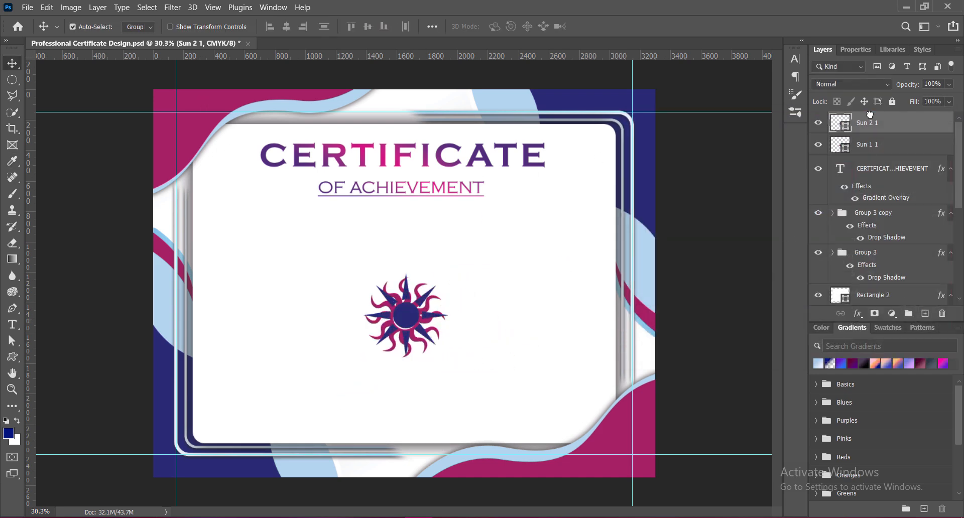
Scale the pointed sun to about 112% and nudge it left and up to centre it over the wavy sun
key(ctrl+t)
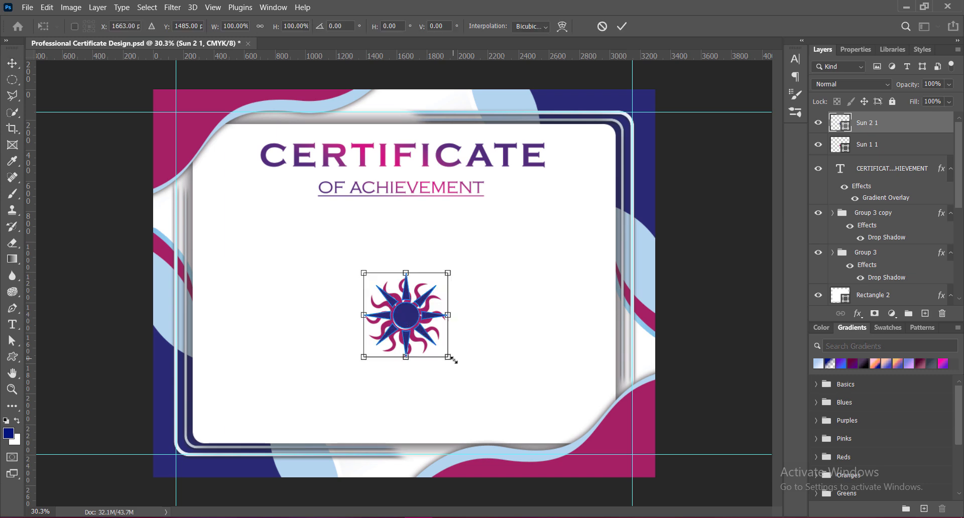
drag(405, 358, 406, 368)
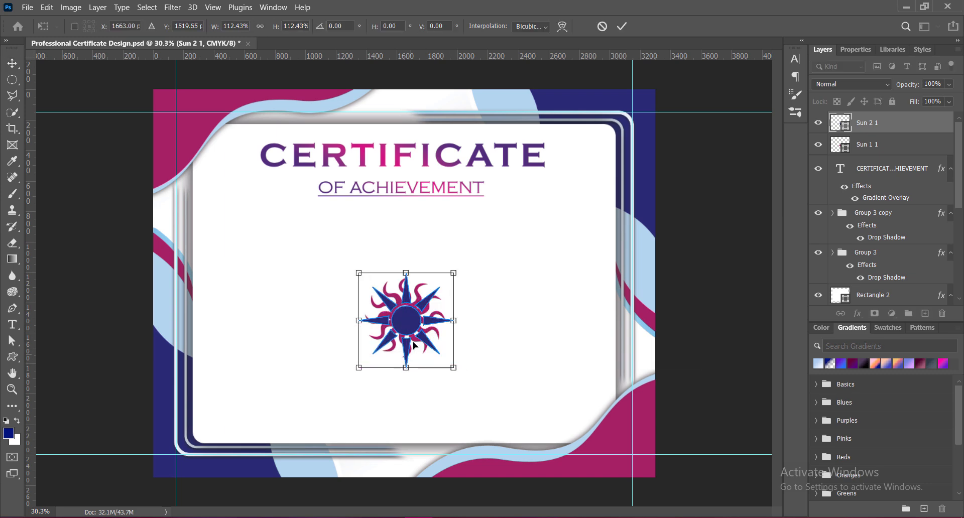
key(Return)
key(Left)
key(Left)
key(Left)
key(Left)
key(Up)
key(Up)
key(Up)
key(Up)
key(Up)
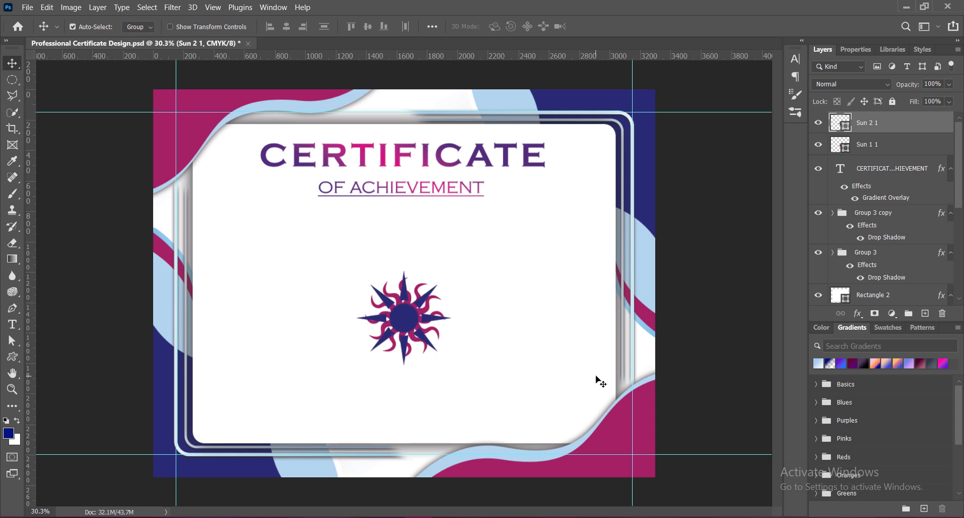
Select the two sun shape layers and group them
click(689, 252)
click(896, 126)
ctrl+click(892, 145)
key(ctrl+g)
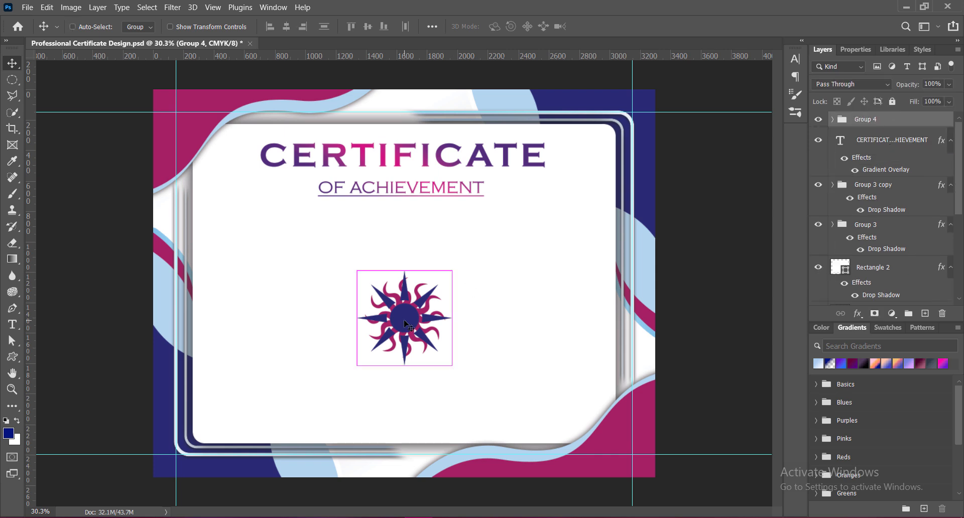
Scale the sun group down to a small ornament and position it centred just below the "OF ACHIEVEMENT" line
key(ctrl+t)
drag(404, 370, 404, 226)
key(Return)
key(ctrl+t)
click(622, 26)
key(ctrl+t)
key(Return)
key(shift+Up)
key(shift+Up)
key(shift+Up)
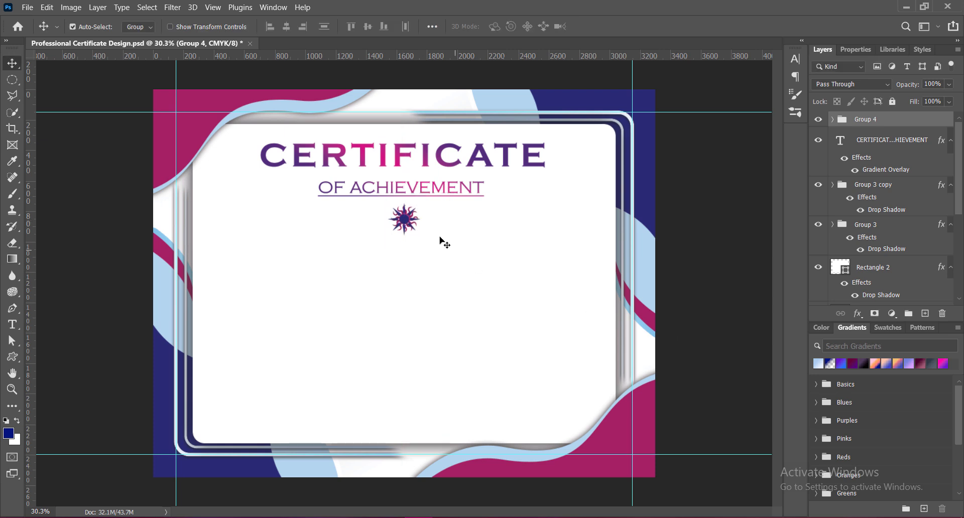
Duplicate the sun ornament to its right and scale the copy down slightly
drag(407, 226, 439, 220)
key(ctrl+t)
key(Return)
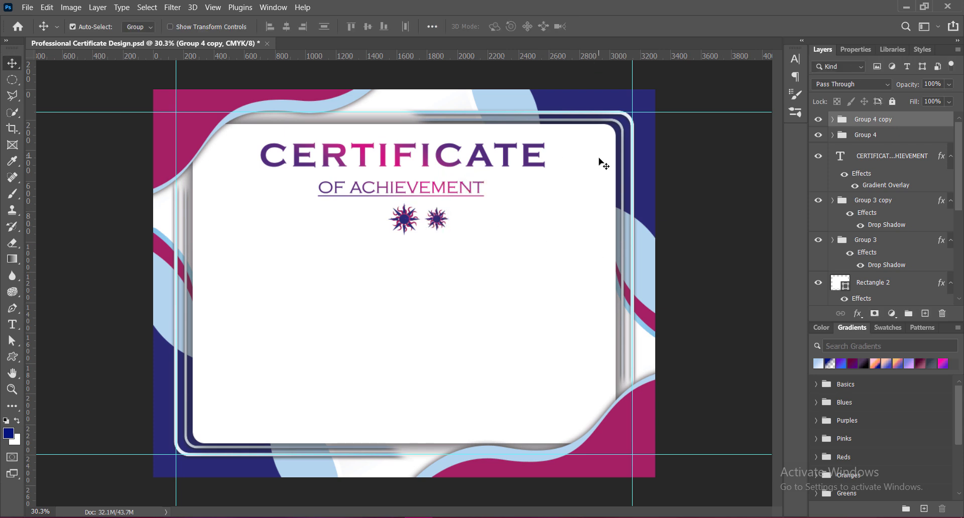
Set the smaller sun's opacity to 60% and duplicate it to the left of the central ornament
click(949, 84)
drag(955, 101, 926, 101)
click(933, 84)
text(60)
key(Return)
drag(437, 222, 372, 222)
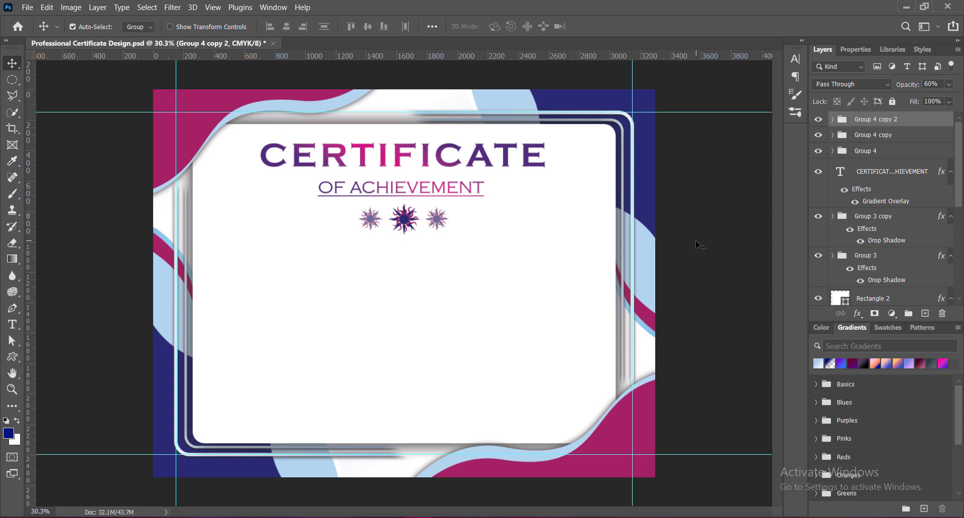
Select all three sun ornaments, scale them down together below the title, save the document, and deselect the layers
key(alt+shift+bracketleft)
key(alt+shift+bracketleft)
key(ctrl+t)
drag(403, 236, 403, 207)
click(621, 26)
key(ctrl+t)
click(622, 28)
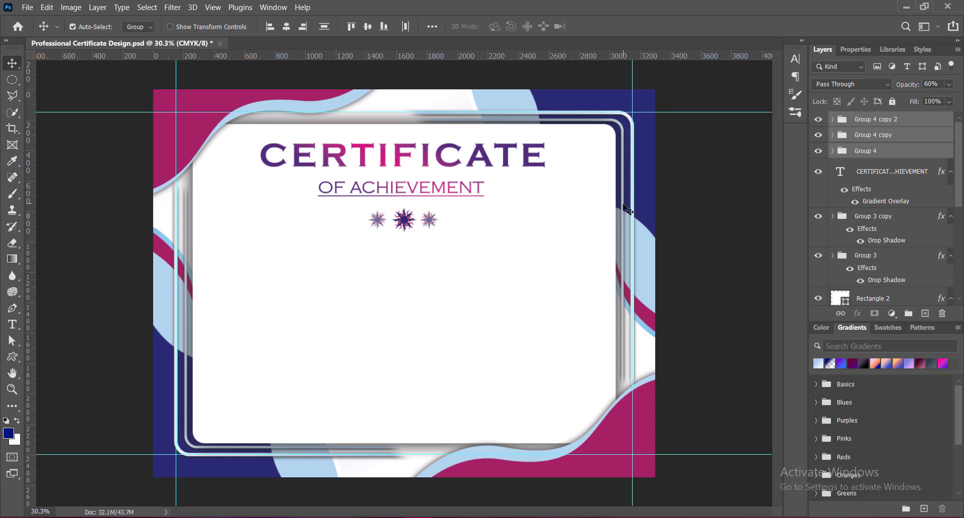
click(731, 242)
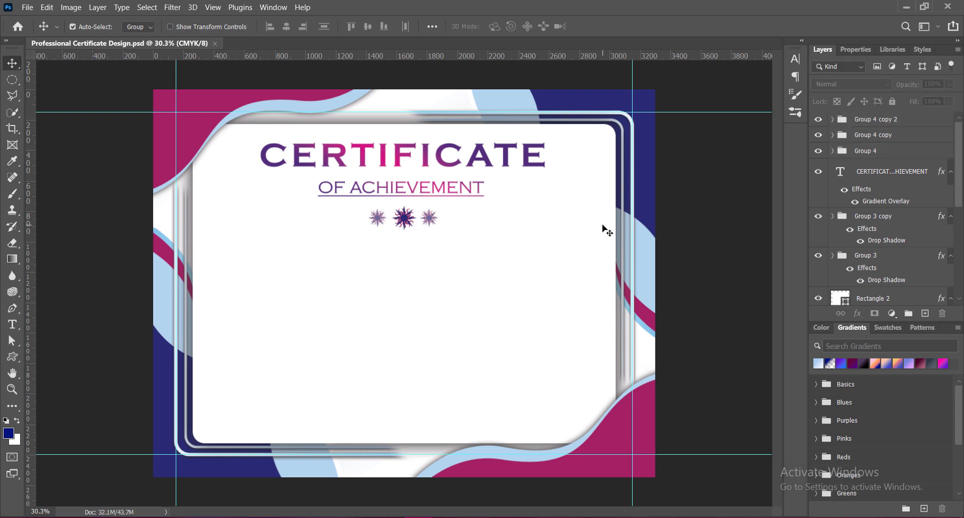
Start a text line on a new layer below the sun ornaments and set its colour to black (000000)
click(925, 313)
key(t)
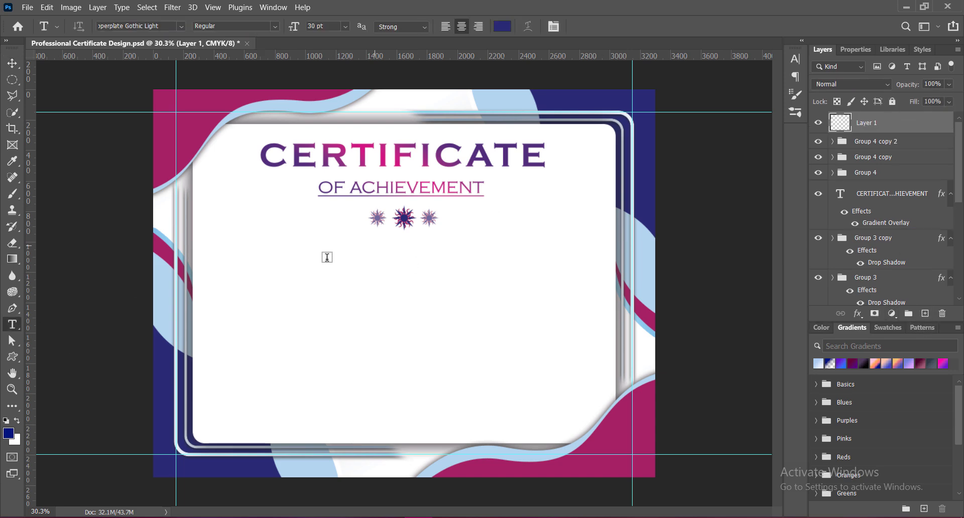
click(337, 267)
click(502, 26)
drag(650, 280, 628, 311)
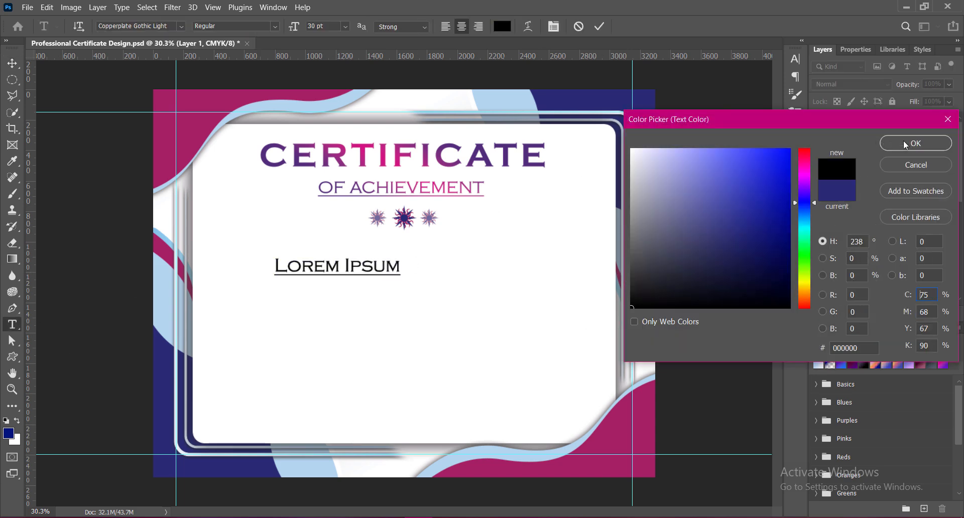
click(915, 143)
Set the new text line's font to Gadugi and enter "This Certificate Is Proudly Presented To" in place of the placeholder
click(181, 27)
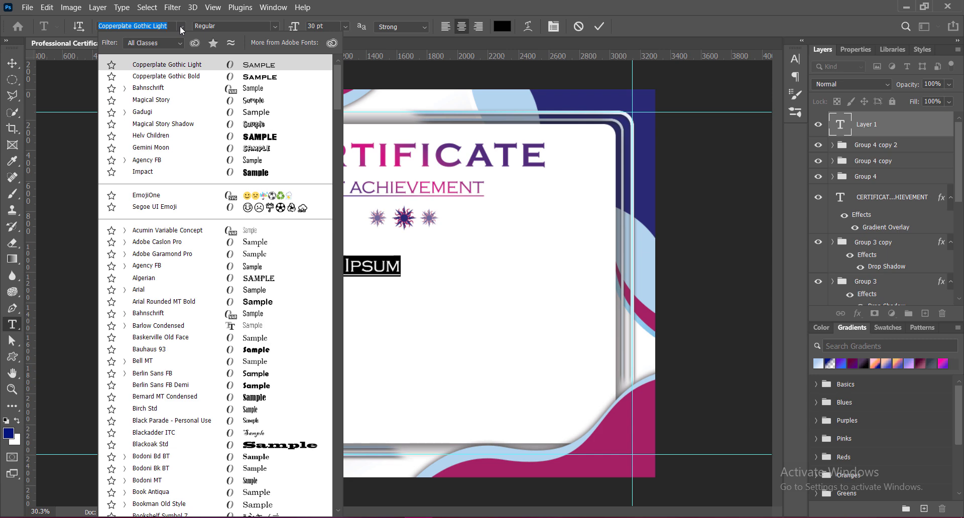
click(142, 111)
click(795, 58)
click(795, 58)
key(BackSpace)
text(This Certificate)
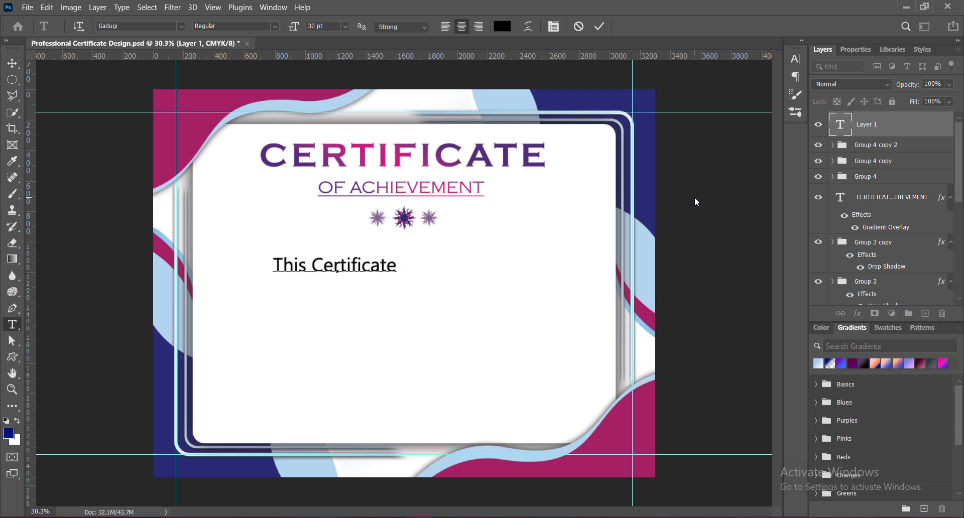
text( Is Proudly )
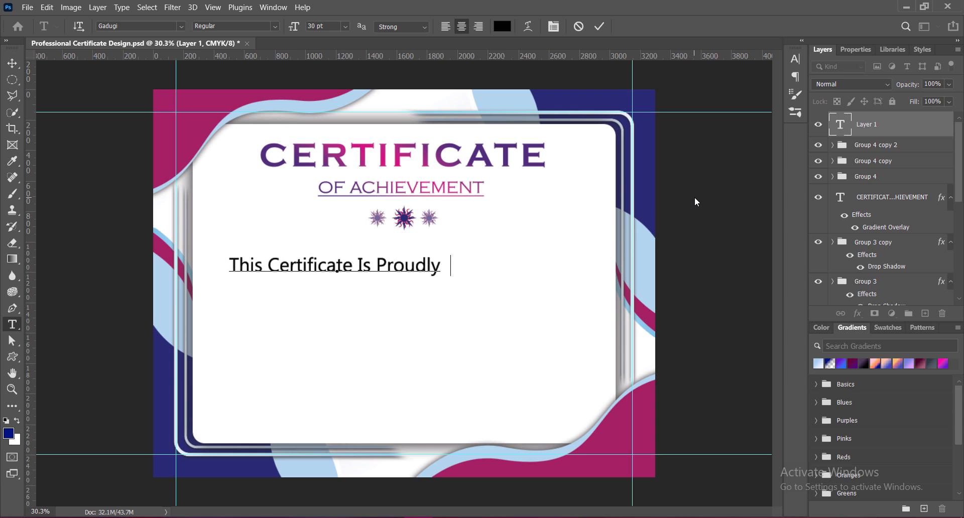
text(Pres ented To)
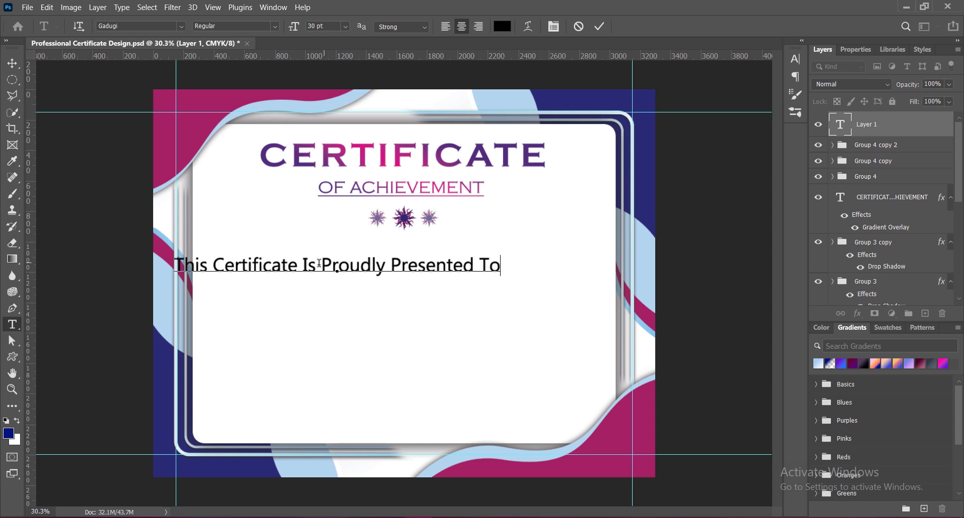
Set the whole presentation line's font size to 12 pt
drag(174, 262, 557, 264)
click(346, 26)
click(340, 100)
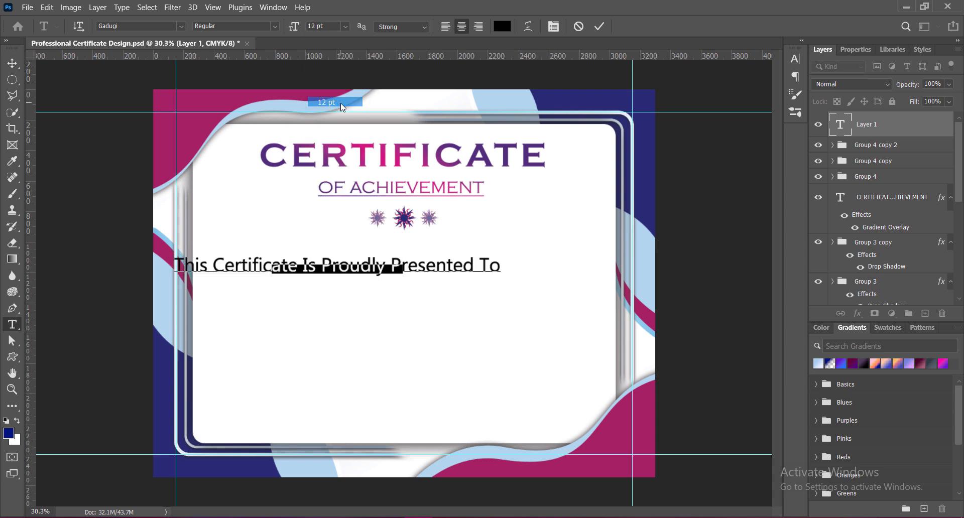
click(599, 28)
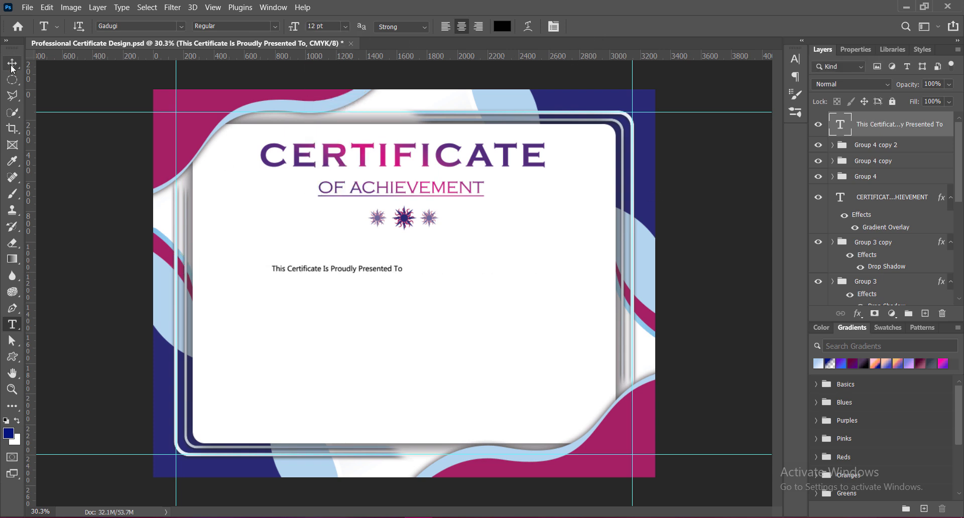
Try the presentation line at 14 pt, in Bold style with Smooth anti-aliasing at 12 pt
drag(273, 269, 403, 269)
click(345, 26)
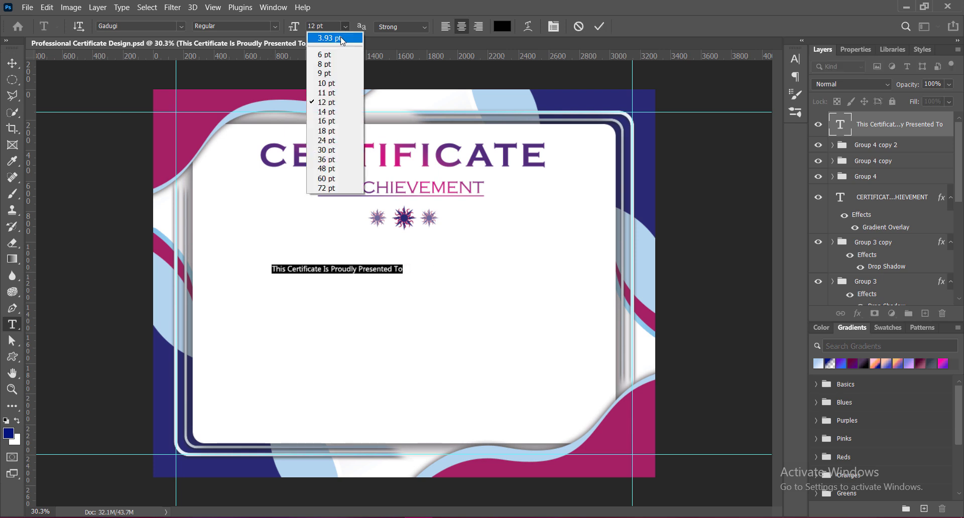
click(329, 113)
click(275, 26)
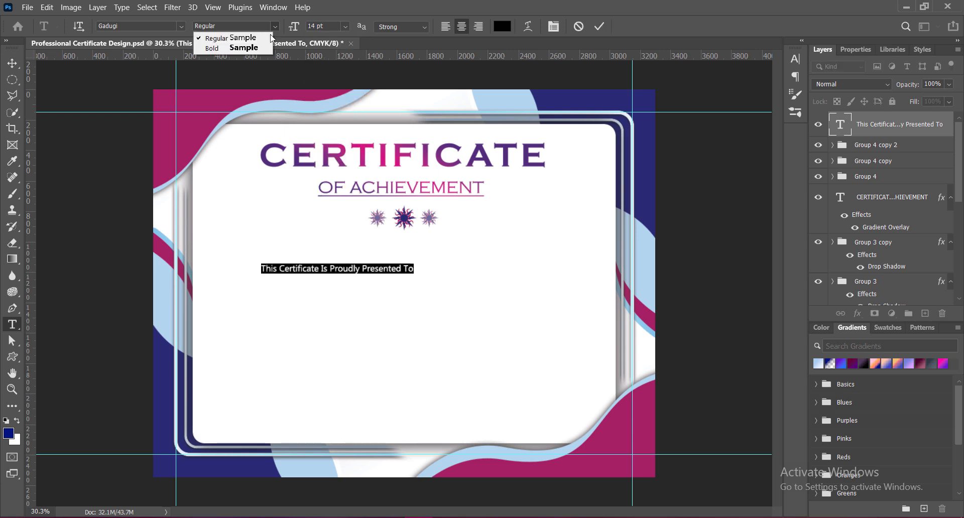
click(244, 48)
click(402, 27)
click(393, 75)
click(346, 26)
click(325, 102)
click(418, 248)
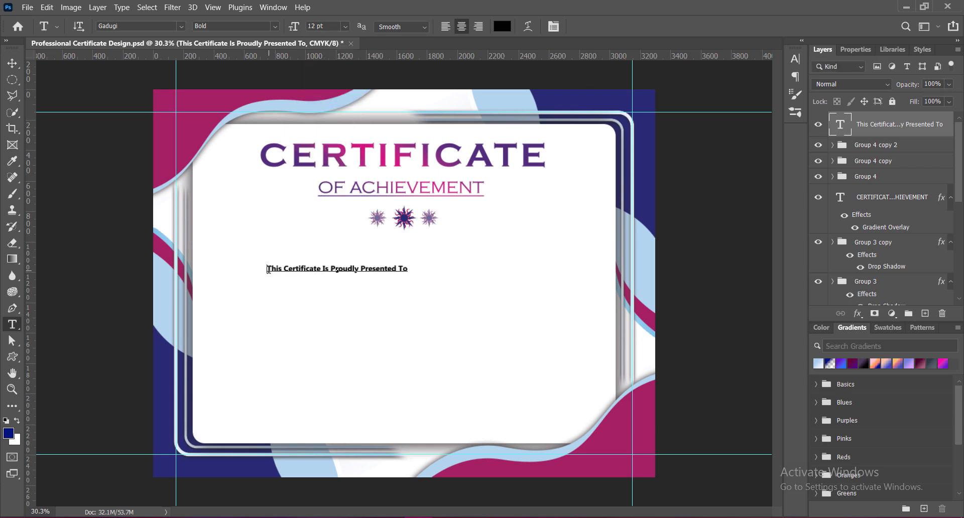
Return the presentation line to Regular style with Strong anti-aliasing
drag(269, 270, 407, 269)
click(402, 27)
click(393, 67)
click(274, 26)
click(266, 38)
click(599, 26)
Move the presentation line to the centre just below the sun ornaments and save the document
key(v)
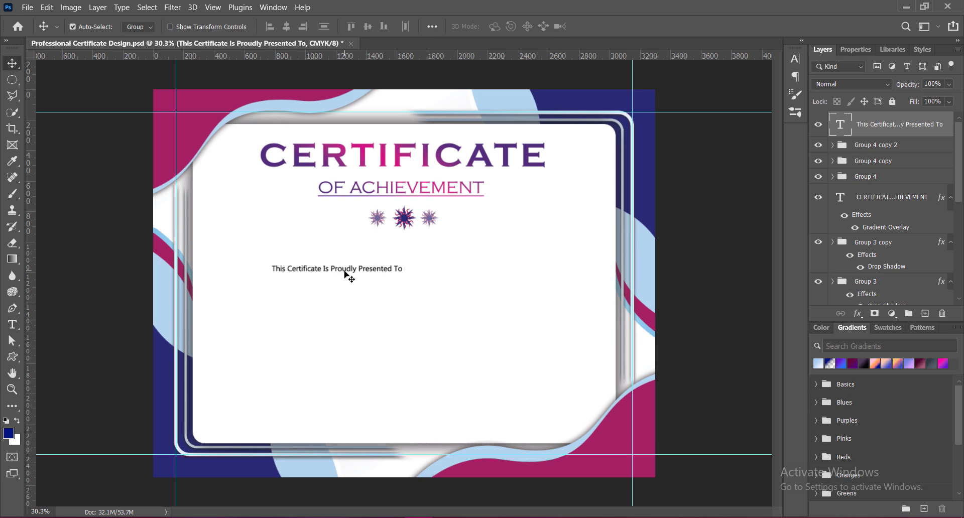
key(ctrl+t)
drag(345, 273, 416, 253)
key(Return)
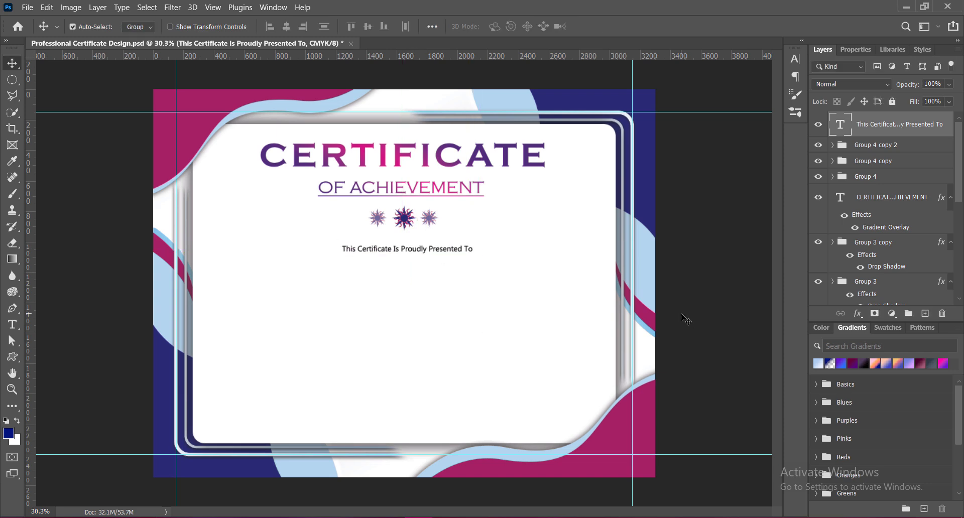
key(shift+Left)
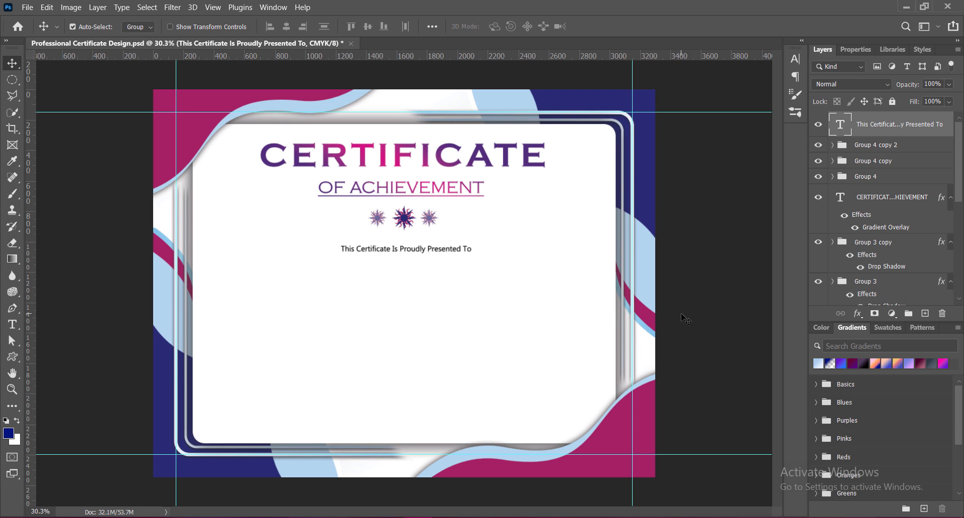
key(ctrl+s)
Add a horizontal text line on a new layer below the presentation line and enter the recipient's full name
click(924, 314)
right_click(14, 326)
click(60, 328)
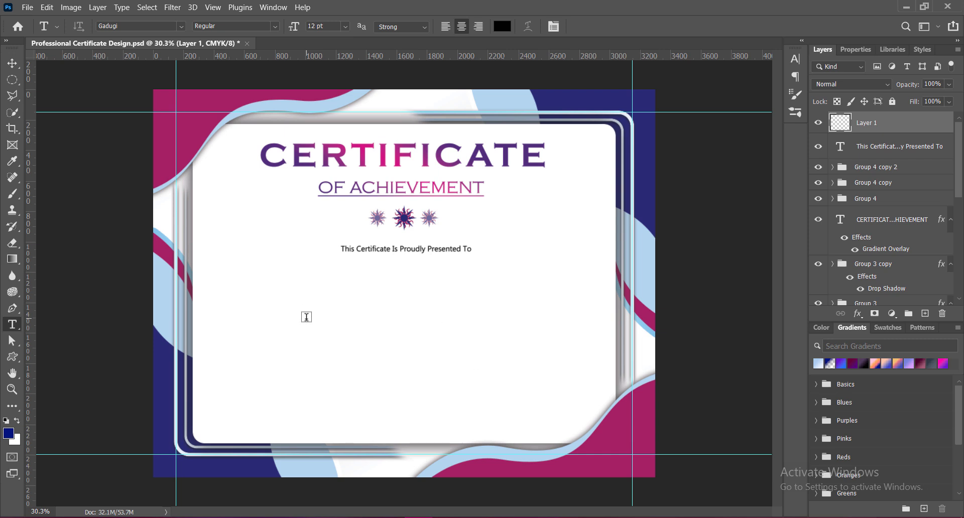
click(289, 291)
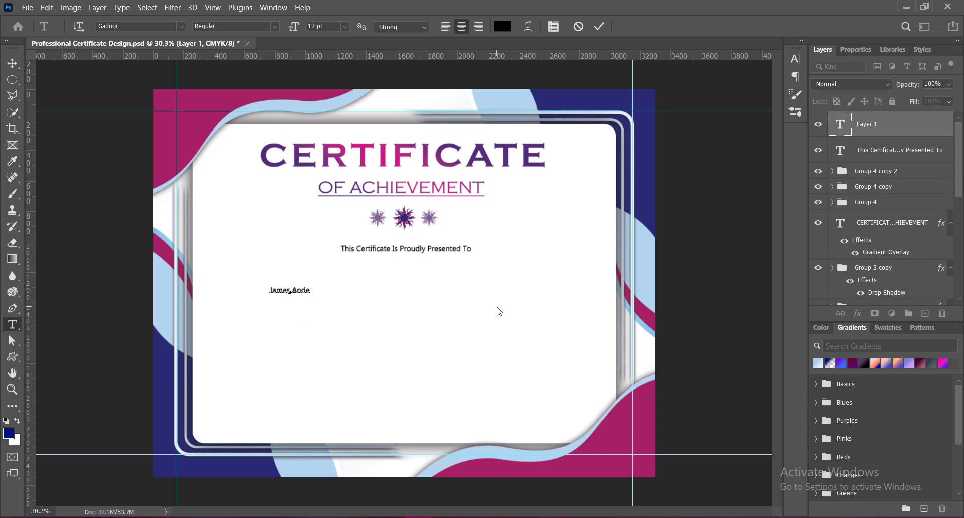
Set the recipient name's font to Mythias
click(181, 26)
click(165, 118)
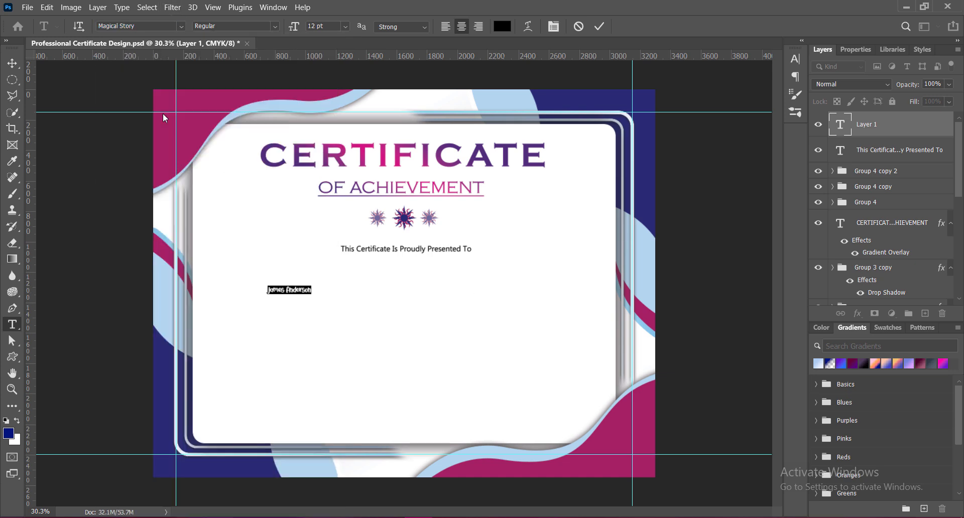
click(181, 26)
scroll(251, 259, down, 20)
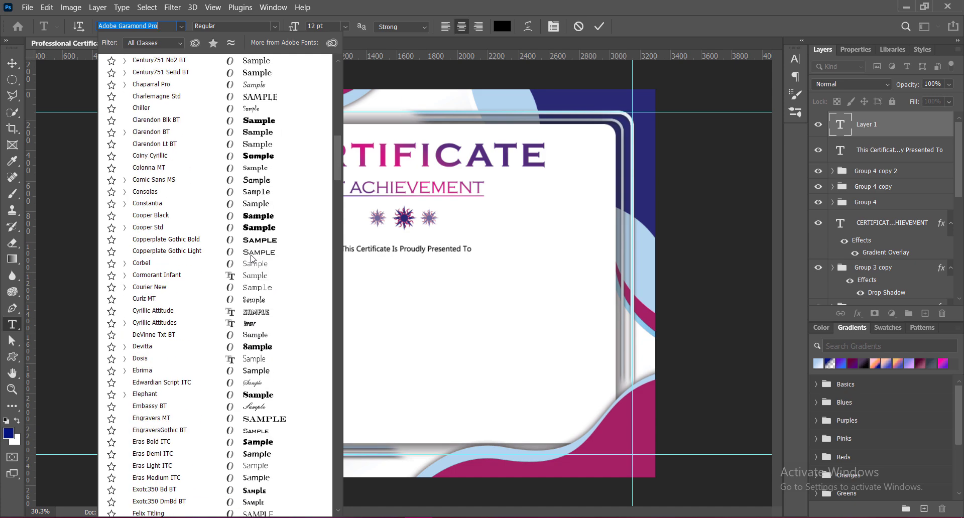
drag(337, 169, 344, 292)
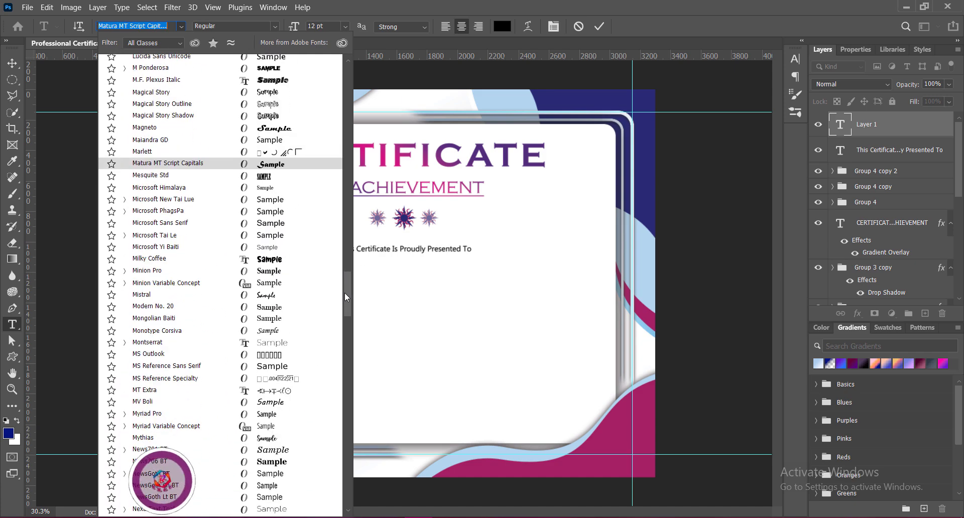
click(266, 440)
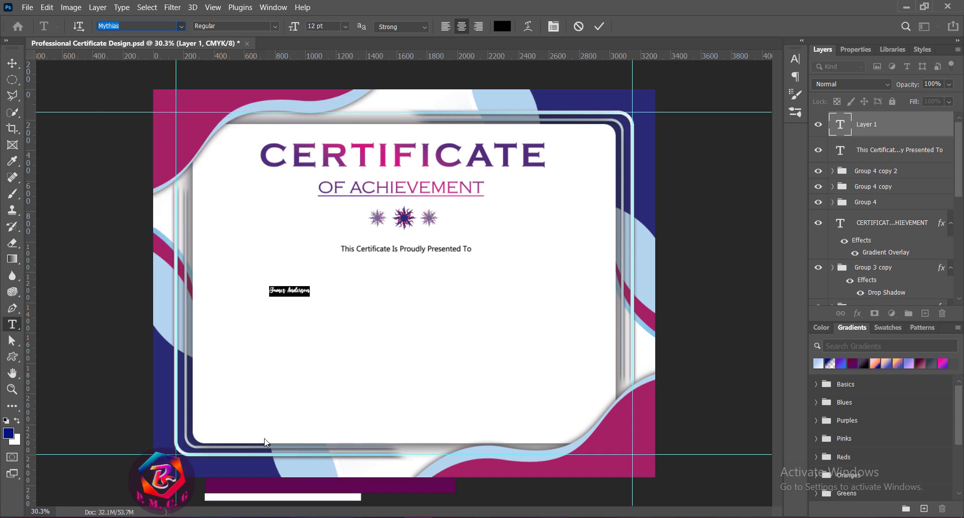
Set the recipient name's font size to 60 pt and move it to the centre beneath the presentation line
click(345, 26)
click(329, 133)
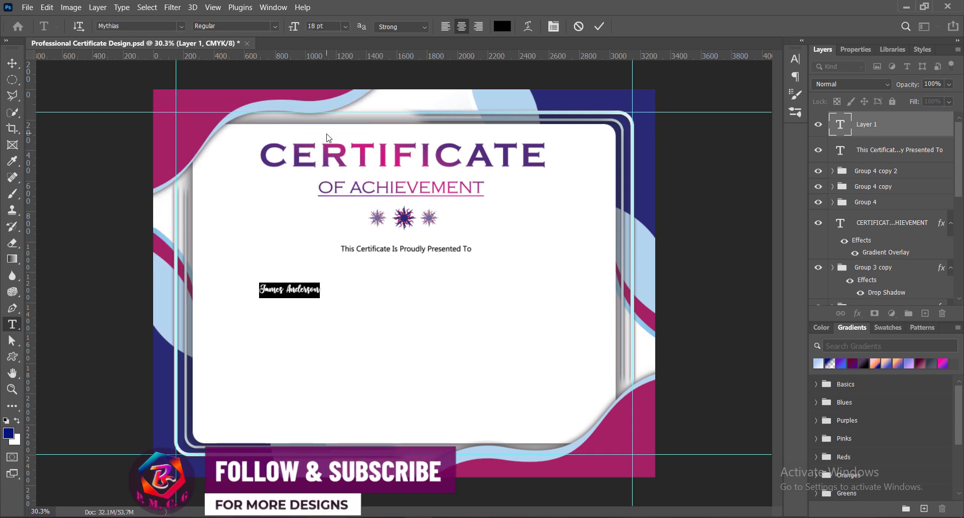
click(345, 26)
click(327, 159)
click(345, 26)
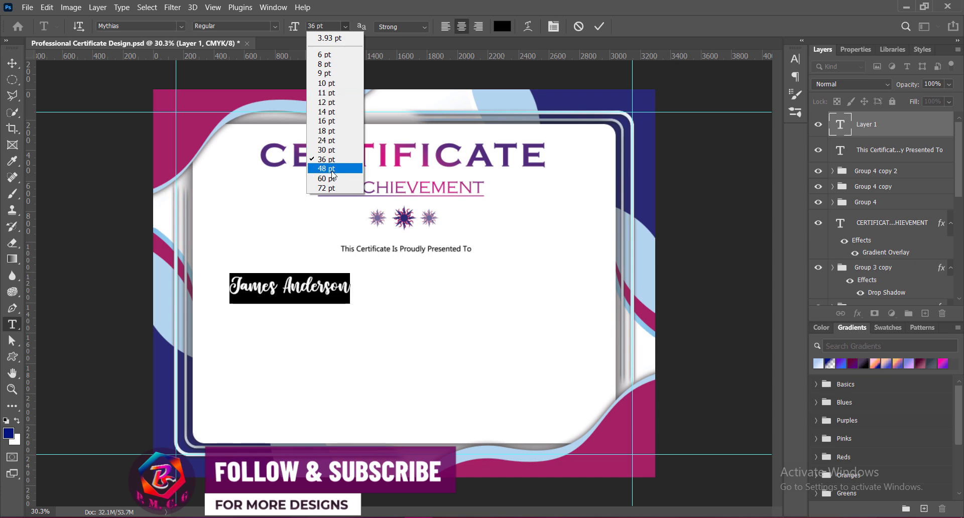
click(329, 181)
click(600, 27)
key(v)
drag(353, 291, 460, 296)
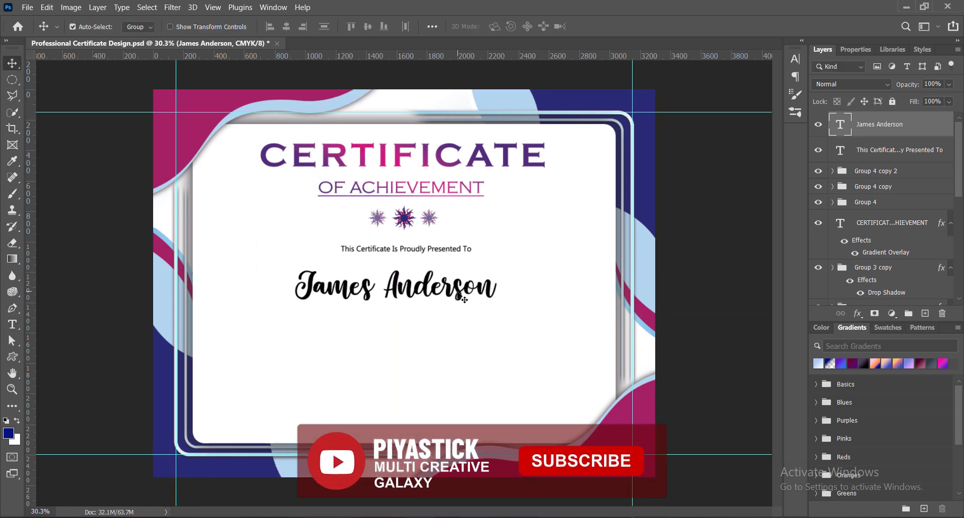
Set the letter tracking of the recipient's name to 75
double_click(460, 295)
click(795, 59)
click(775, 96)
click(762, 236)
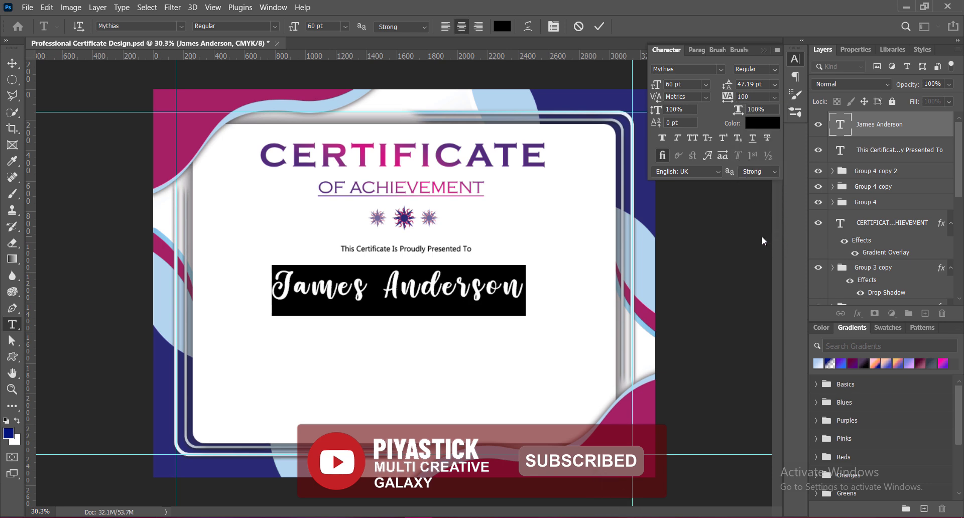
click(774, 96)
click(752, 209)
click(599, 26)
Underline the recipient's name
double_click(472, 295)
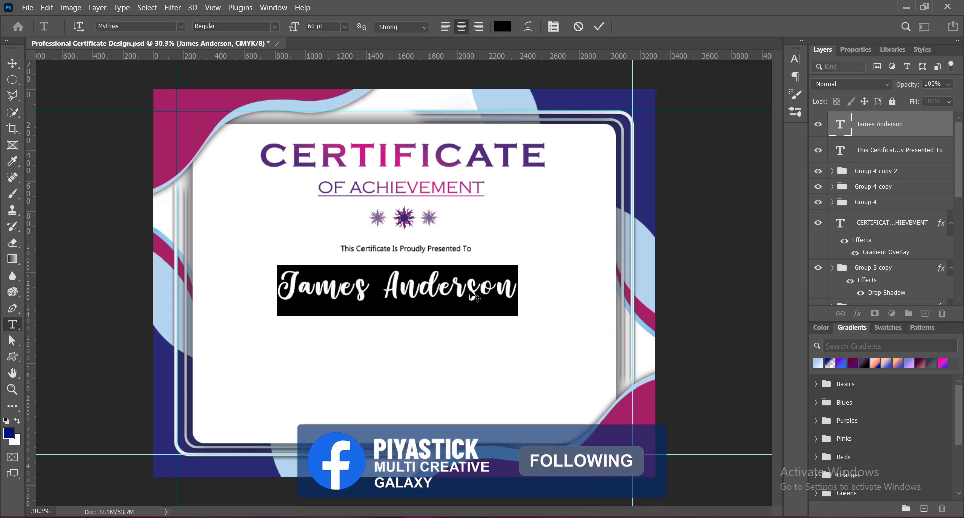
click(793, 60)
click(751, 140)
click(599, 26)
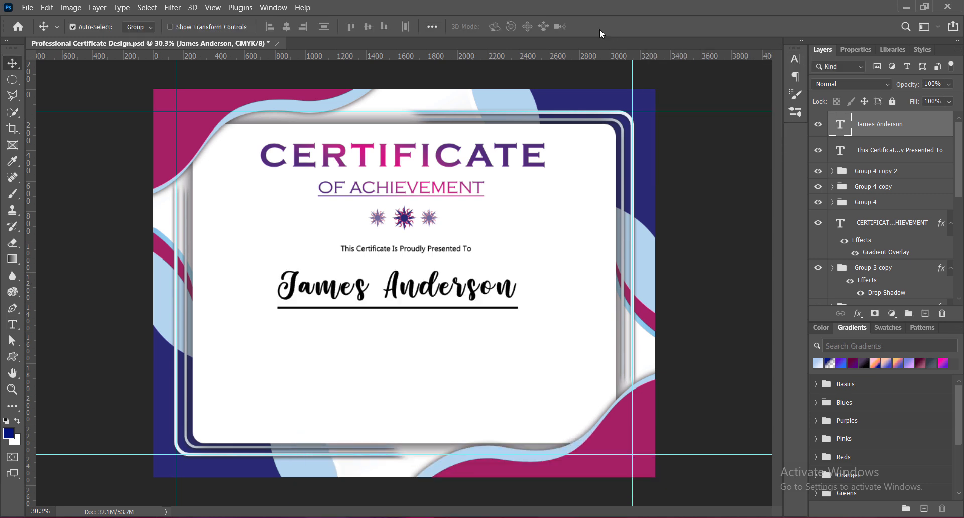
Shift the recipient's name slightly right to centre it under the presentation line
key(ctrl+t)
drag(430, 287, 439, 290)
key(Return)
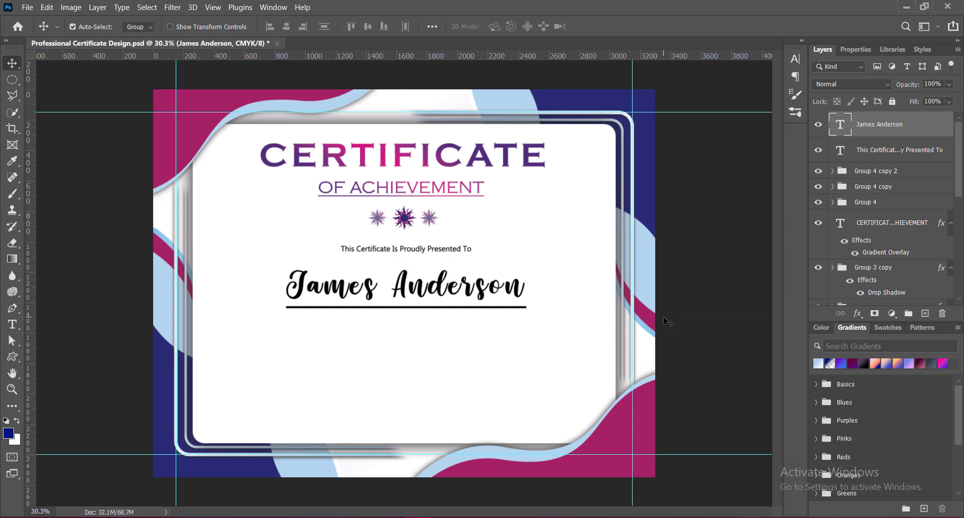
Remove the underline from the recipient's name
double_click(466, 286)
click(795, 59)
click(753, 140)
click(762, 49)
click(597, 27)
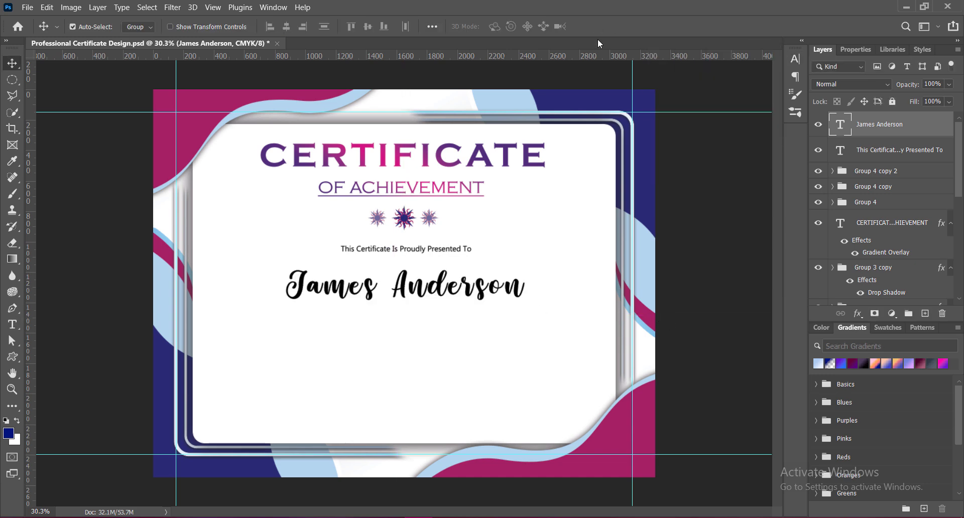
Scale the recipient's name up slightly and reposition it beneath the presentation line
key(ctrl+t)
drag(405, 315, 405, 323)
drag(443, 289, 442, 292)
key(Return)
Nudge the recipient's name into a centred position with more space below the presentation line, and save the document
key(shift+Up)
key(shift+Up)
key(shift+Up)
key(shift+Right)
key(shift+Right)
key(shift+Right)
key(shift+Right)
key(shift+Right)
key(shift+Left)
key(shift+Left)
key(shift+Down)
key(shift+Down)
key(shift+Down)
key(shift+Down)
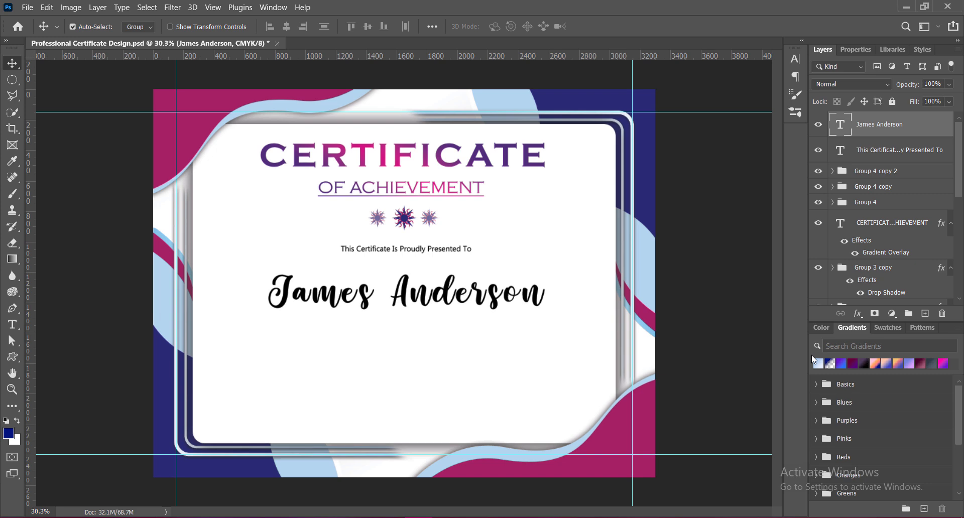
key(ctrl+s)
Start a text line on a new layer below the recipient's name and set its tracking to 0
click(925, 313)
click(12, 325)
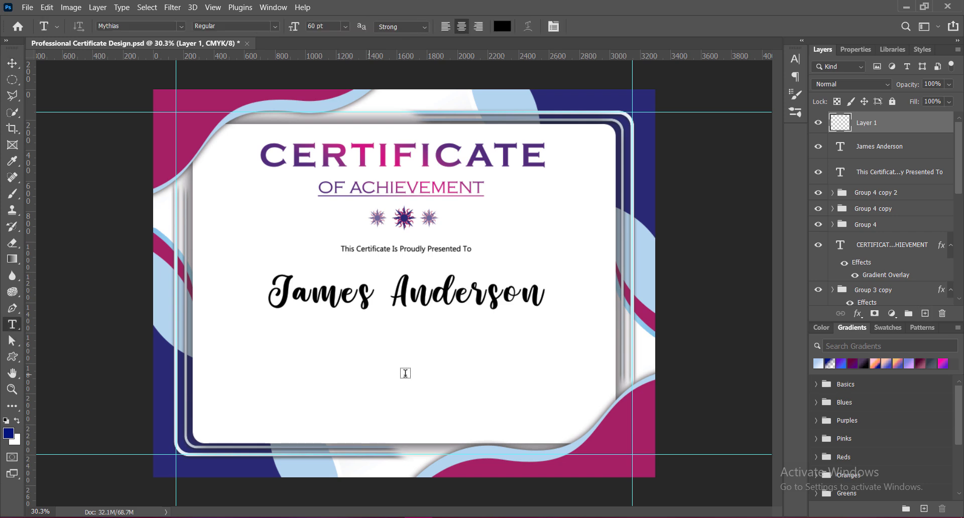
click(389, 328)
click(795, 59)
click(775, 84)
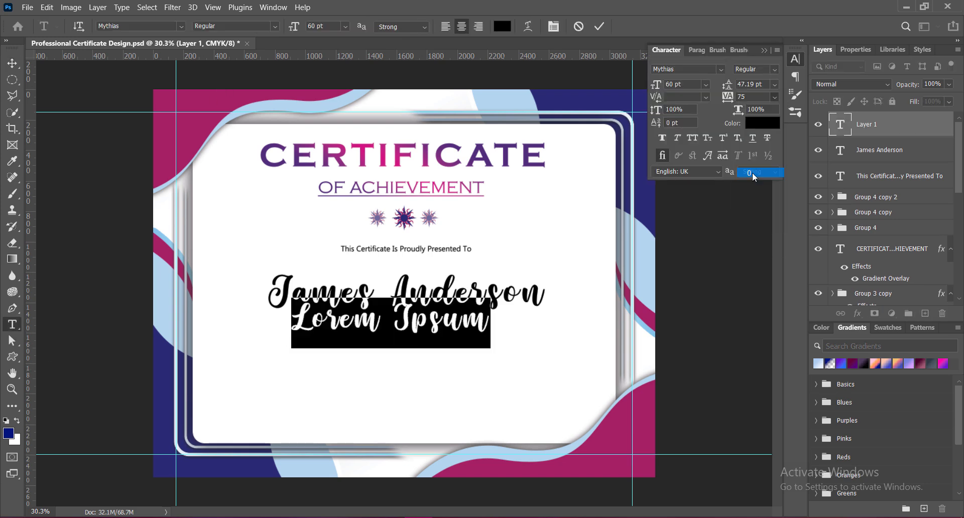
Set the new text line's font to Bahnschrift SemiCondensed at 12 pt
click(182, 26)
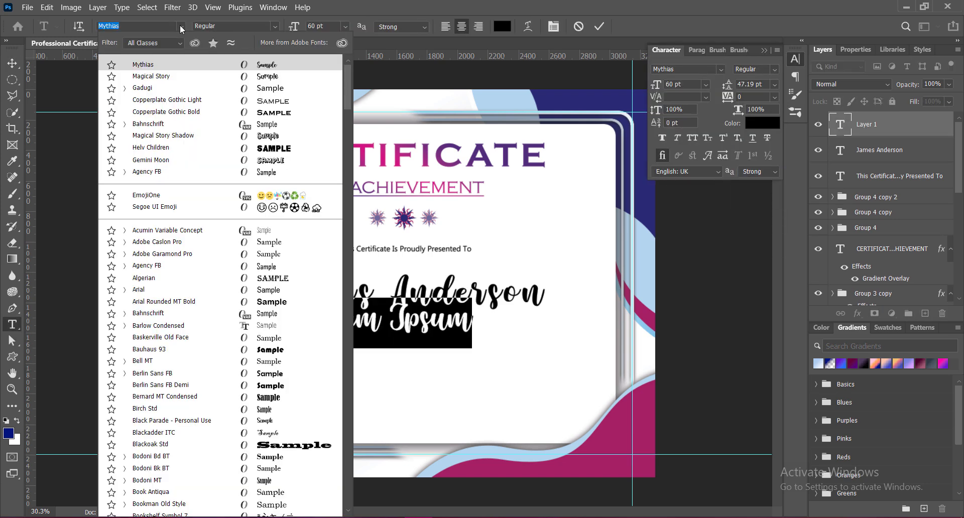
click(141, 124)
click(276, 26)
click(234, 107)
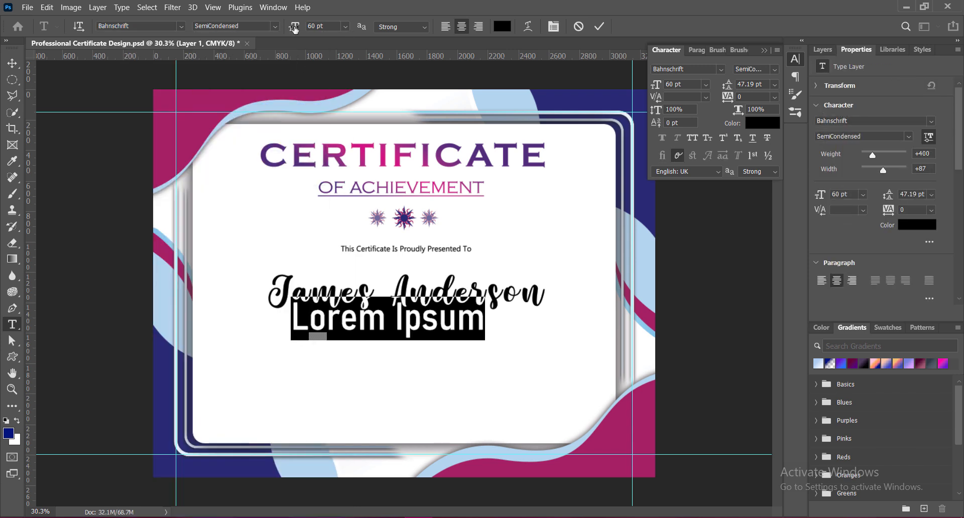
click(345, 26)
click(324, 102)
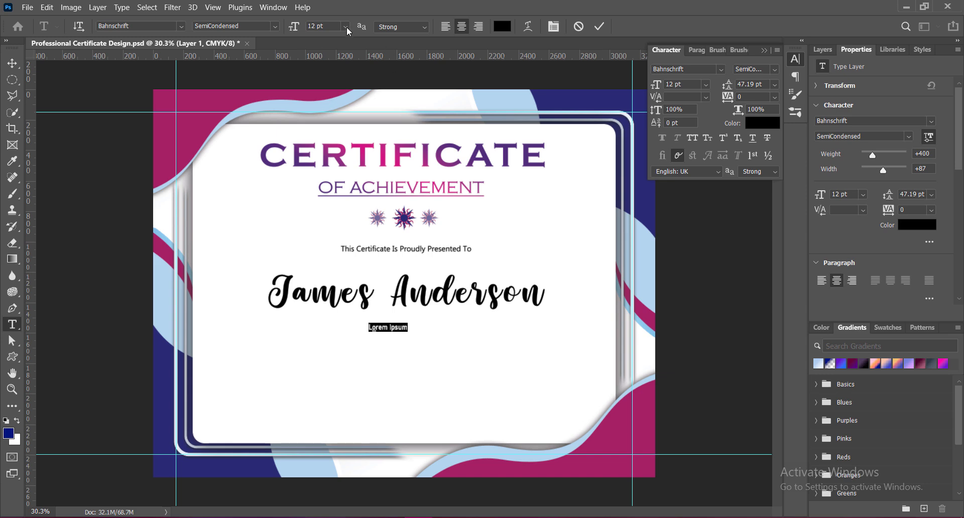
Set the placeholder text's anti-aliasing to Smooth and its font style to Regular
click(381, 28)
click(384, 78)
click(276, 26)
click(232, 118)
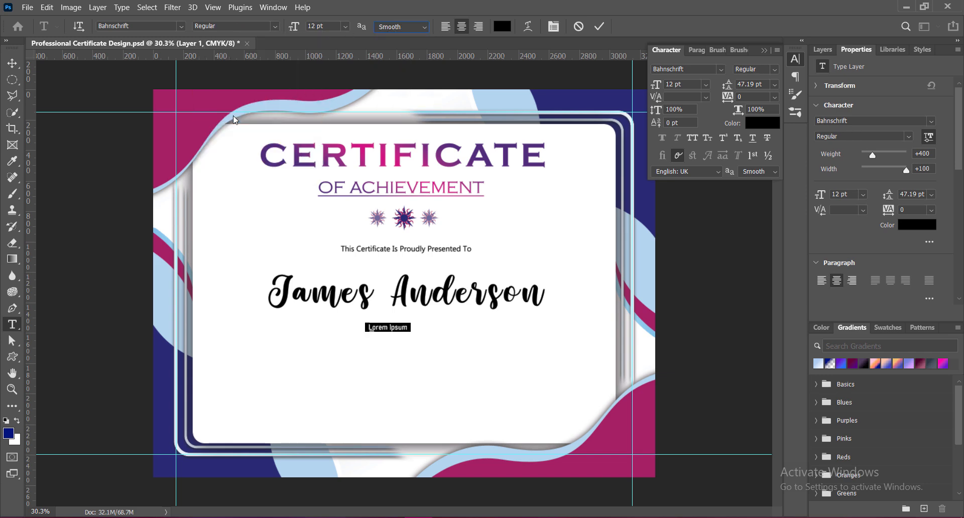
click(764, 51)
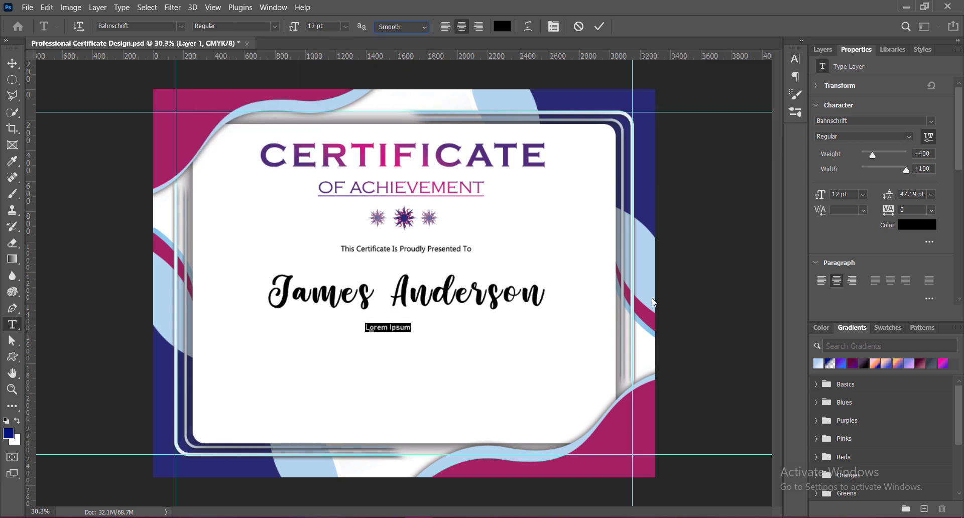
Write "This Certificate is given to" plus the recipient's name above "for his achievement in the field of Education and proves that he is competent in his field."
key(ctrl+a)
text(This )
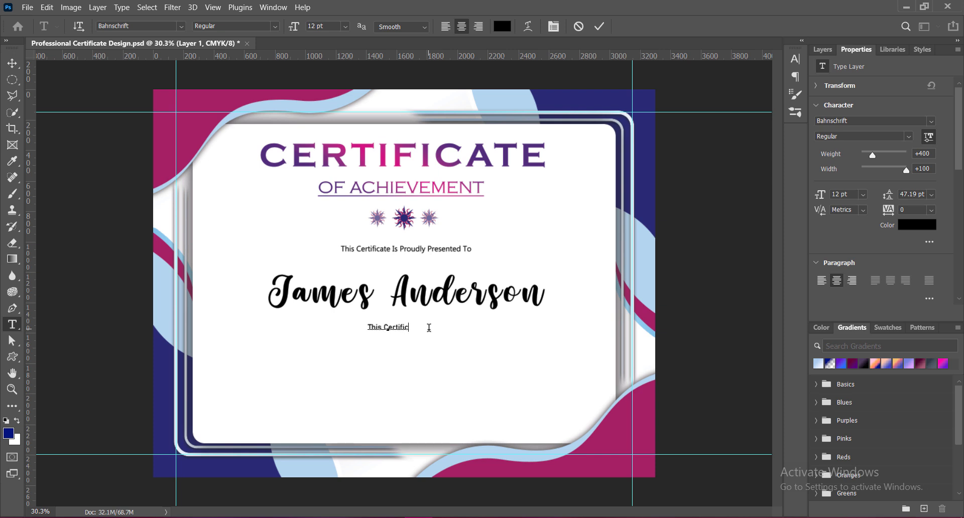
text(Certificate is given to James Anderson)
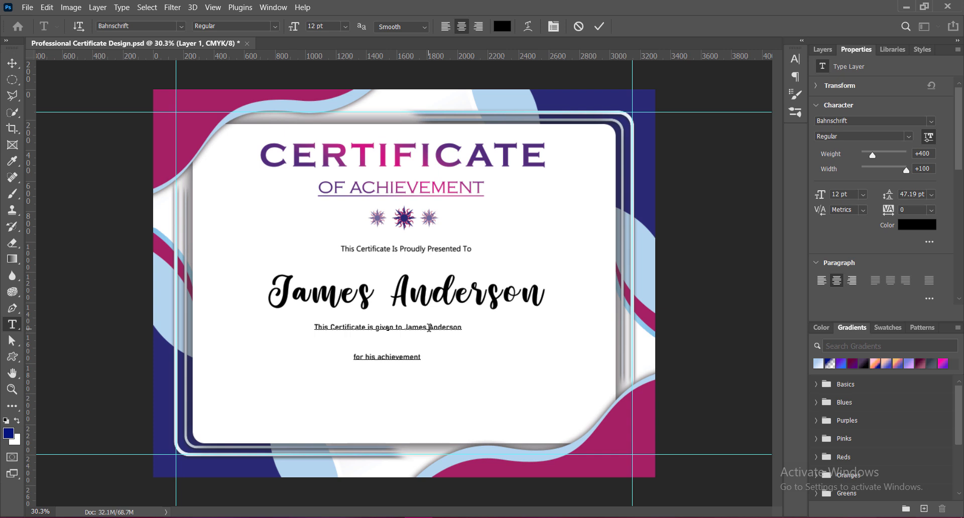
text( and)
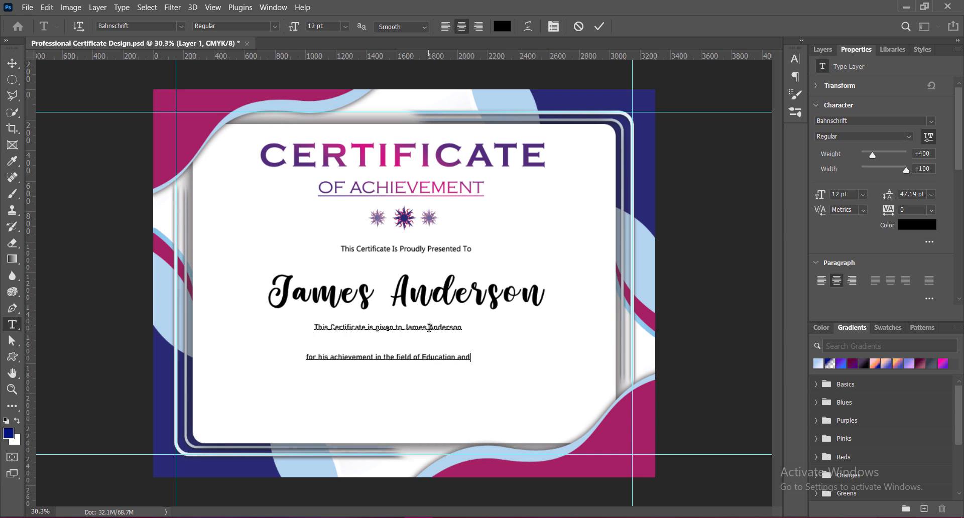
text( proves that he is competent in his field.)
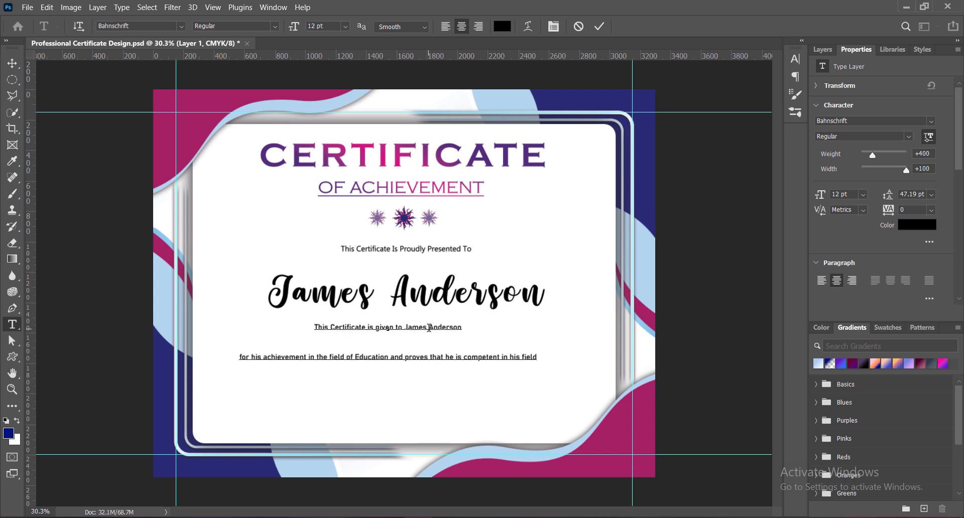
Set the font of the whole two-line body text to Arial Regular
drag(315, 328, 537, 358)
click(180, 25)
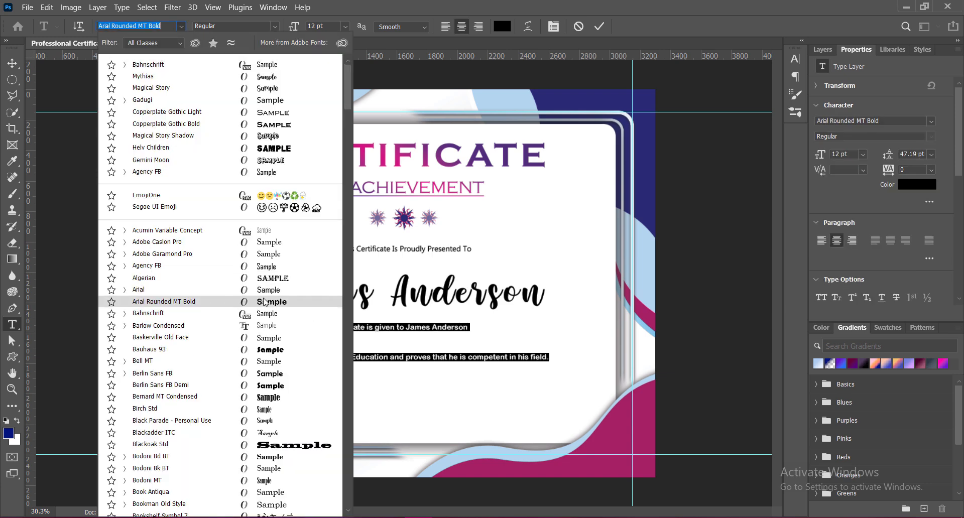
click(260, 289)
click(275, 25)
click(240, 81)
Set the body text's leading to 24 pt and commit the text
click(795, 58)
click(777, 84)
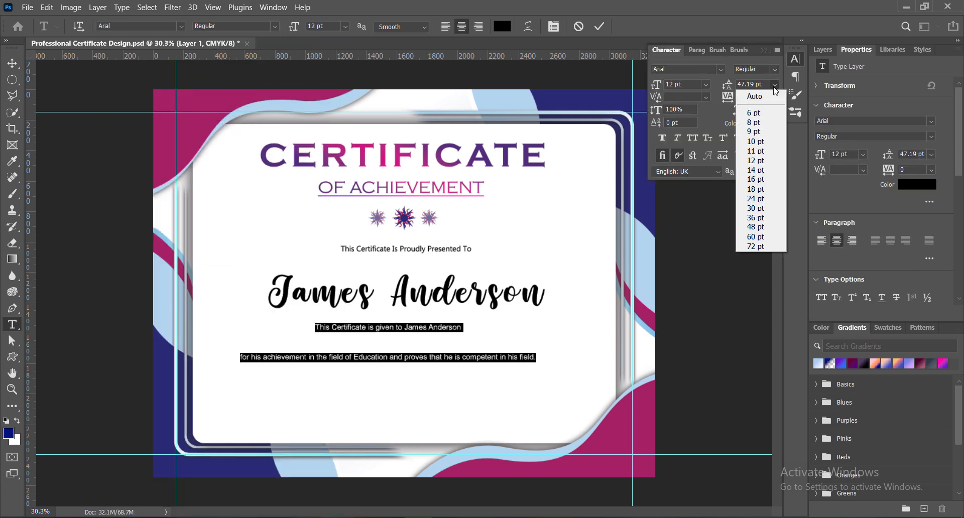
click(757, 196)
click(777, 84)
click(757, 185)
key(ctrl+z)
click(599, 26)
Move the body text block down and right so it sits centred below the recipient's name
key(ctrl+t)
drag(408, 340, 426, 351)
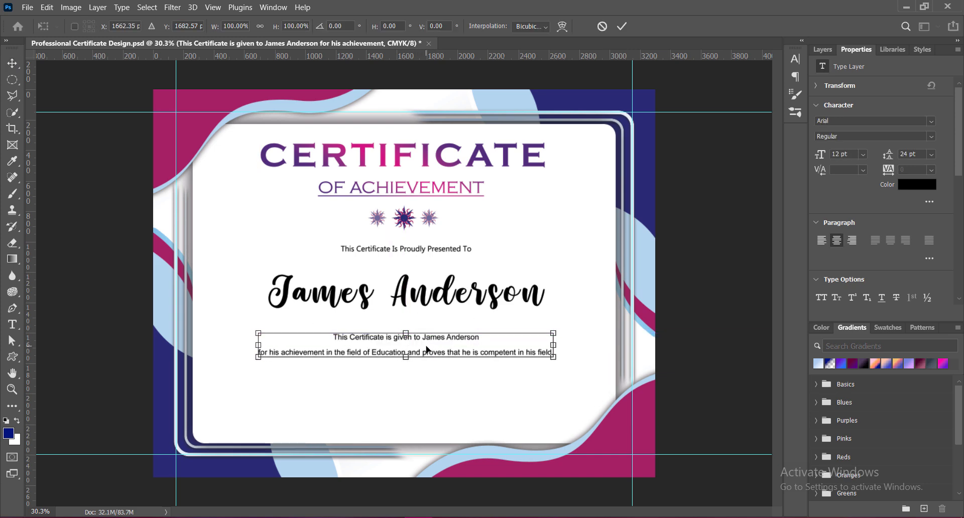
key(Return)
Tighten the body text's line spacing to 18 pt leading
double_click(442, 340)
click(790, 60)
click(777, 84)
click(758, 186)
click(790, 61)
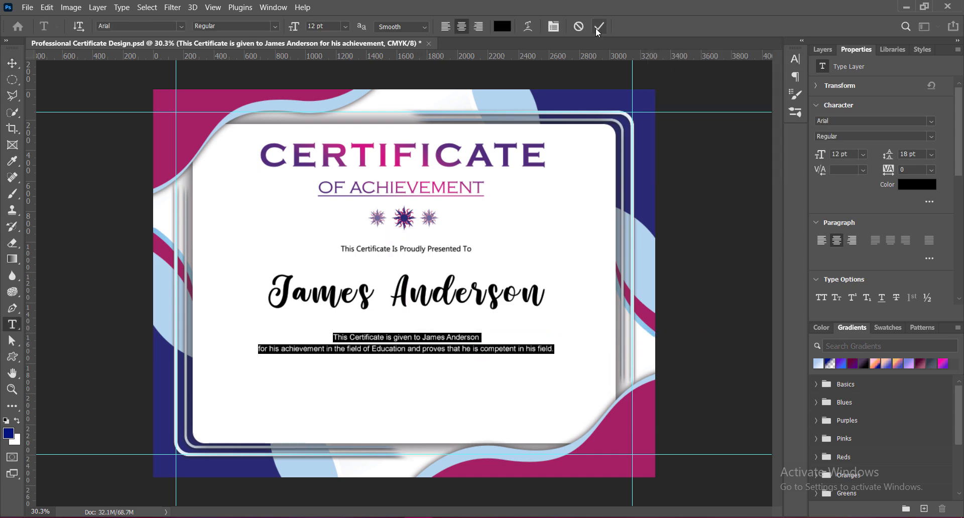
click(601, 25)
Nudge the body text up closer to the recipient's name, and shift the name up slightly
key(shift+Up)
key(shift+Up)
key(shift+Up)
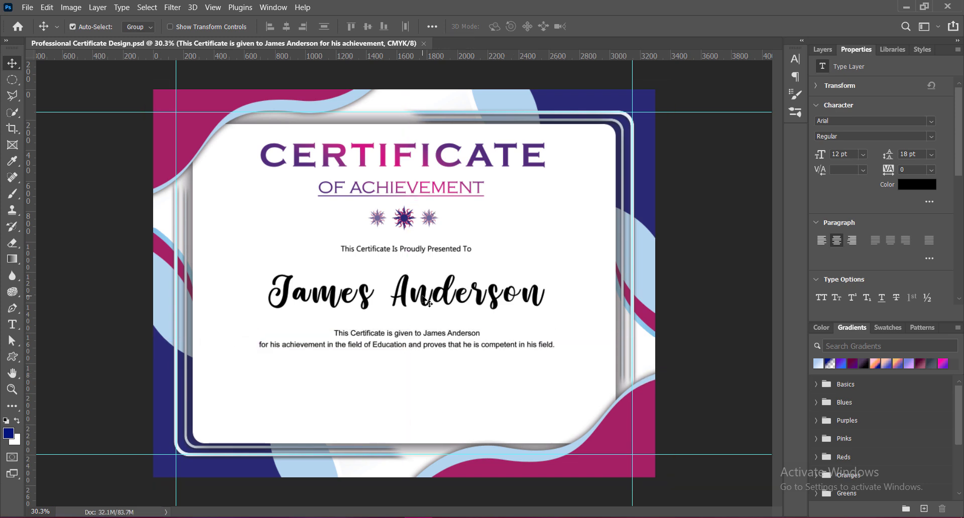
click(477, 297)
key(shift+Up)
click(705, 356)
Move the presentation line, recipient's name and body text down together to leave more space below the sun ornaments
click(479, 295)
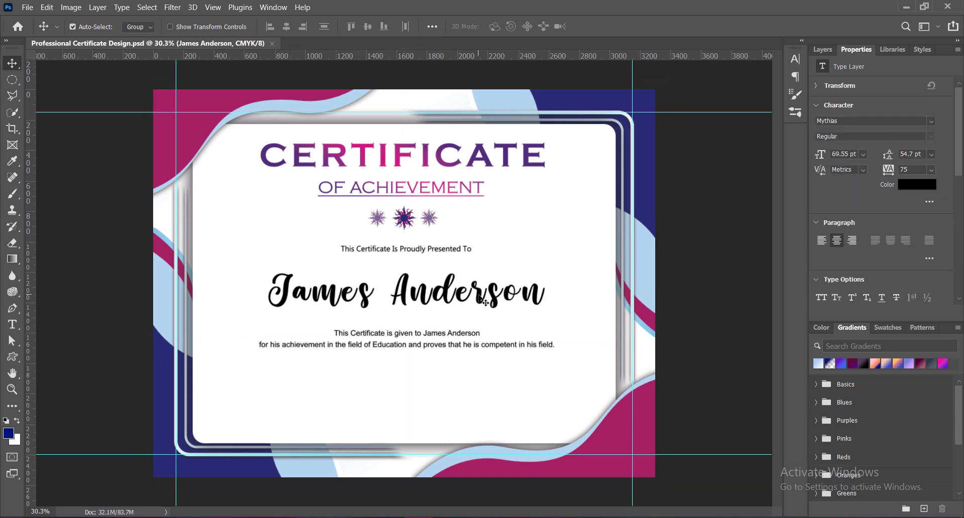
click(822, 49)
shift+click(440, 251)
shift+click(399, 335)
key(shift+Down)
key(shift+Down)
key(shift+Down)
key(shift+Down)
key(shift+Down)
key(shift+Down)
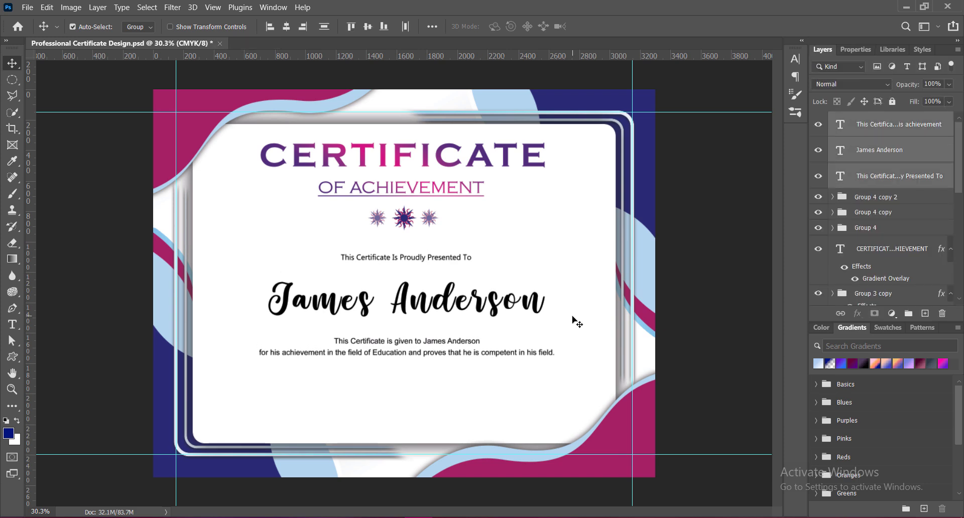
key(Up)
key(Up)
key(Up)
click(734, 326)
Start a text line on a new layer near the certificate's lower-left corner, using the Gadugi font
click(925, 313)
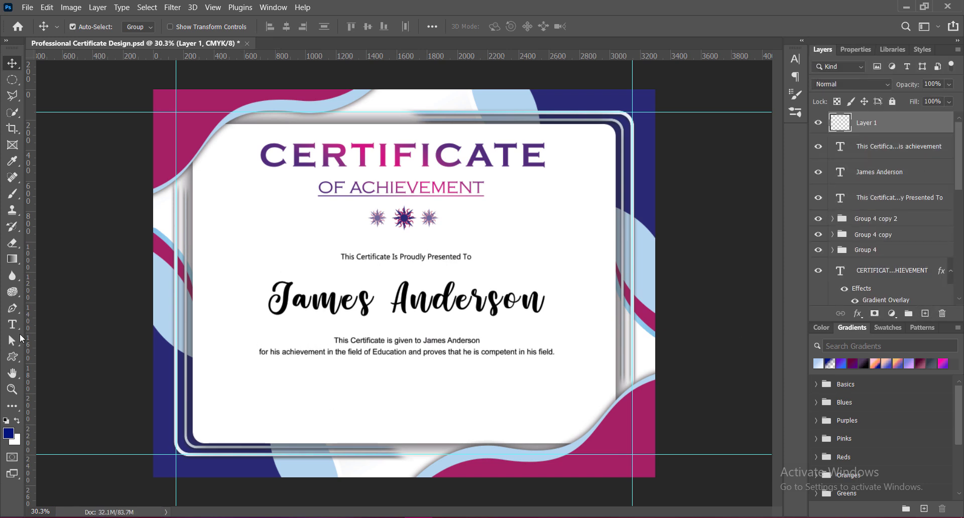
key(shift+t)
key(shift+t)
key(shift+t)
key(shift+t)
click(217, 416)
click(181, 26)
click(271, 114)
Set the new text line's tracking to 0 and try several font sizes for it
click(795, 58)
click(774, 97)
click(752, 175)
click(344, 26)
click(326, 102)
click(345, 26)
click(326, 131)
click(345, 26)
click(326, 121)
Write "Head of Event" as the label and set its font size to 14 pt
text(Head of Event)
key(ctrl+a)
click(345, 26)
click(330, 111)
click(764, 50)
Colour the "Head of Event" label with a purple sampled from the CERTIFICATE title
click(502, 26)
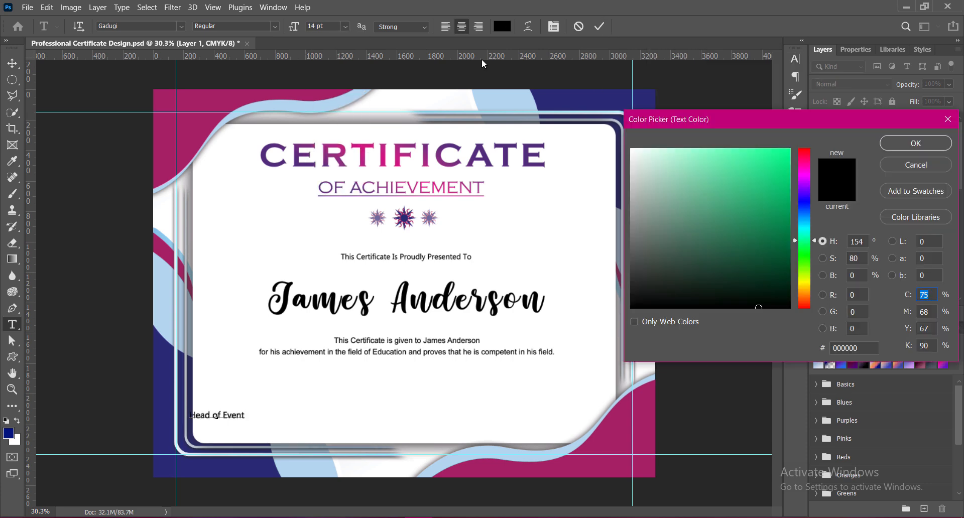
click(364, 147)
click(338, 156)
click(915, 144)
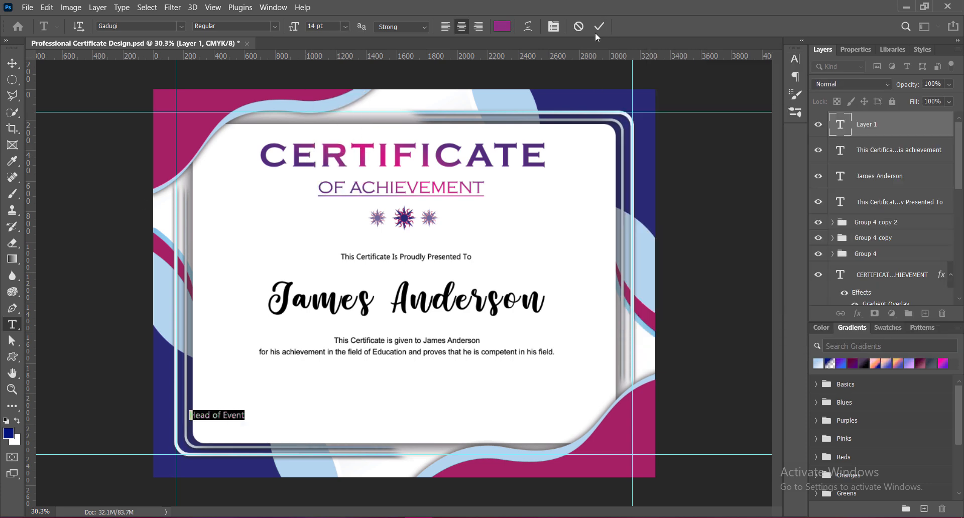
click(12, 63)
Recolour the "Head of Event" label to purple #762d7f and make it bold
double_click(245, 423)
click(502, 27)
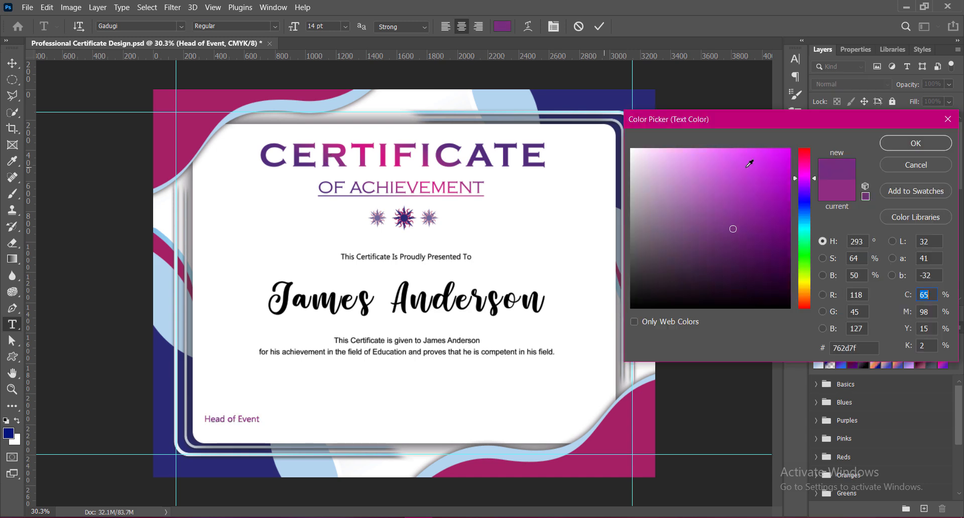
key(Return)
click(599, 26)
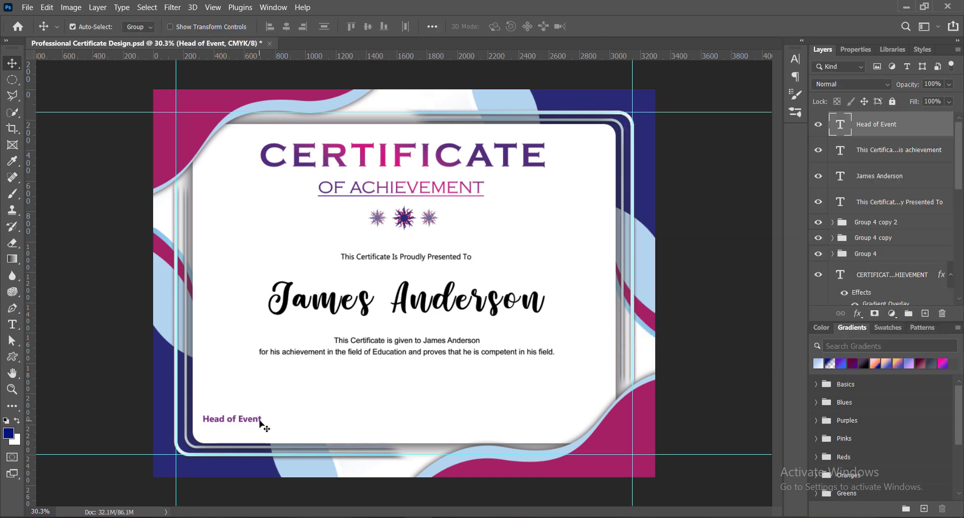
Shift the "Head of Event" label inward and change its copy near the lower-right corner to read "Mentor"
mouse_move(252, 423)
mouse_down()
mouse_move(266, 432)
mouse_move(258, 430)
mouse_move(568, 430)
mouse_move(257, 429)
mouse_move(266, 429)
mouse_up()
double_click(554, 427)
text(Mentor)
click(599, 27)
click(482, 256)
Line up the "Head of Event" and "Mentor" labels along a temporary horizontal guide, and save the document
drag(480, 55, 496, 429)
click(562, 428)
shift+click(264, 428)
key(shift+Down)
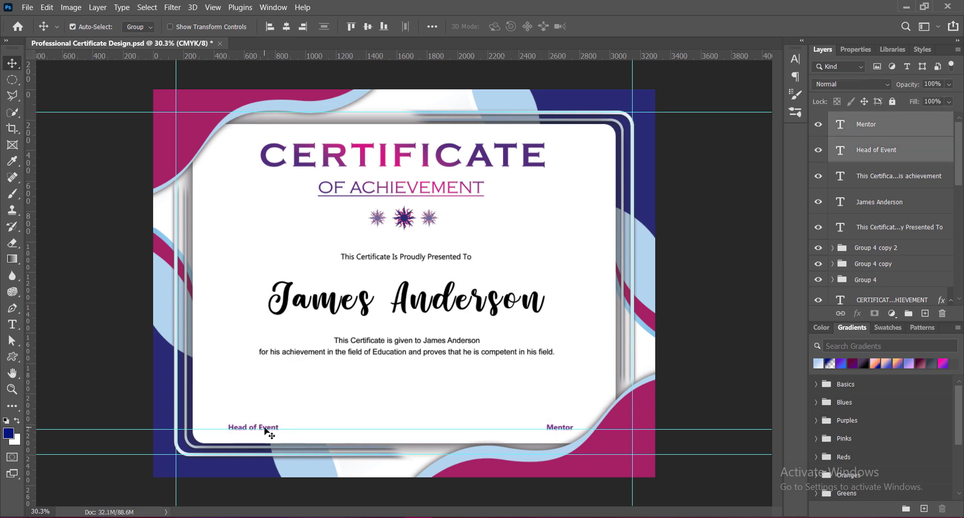
drag(334, 421, 452, 56)
key(ctrl+s)
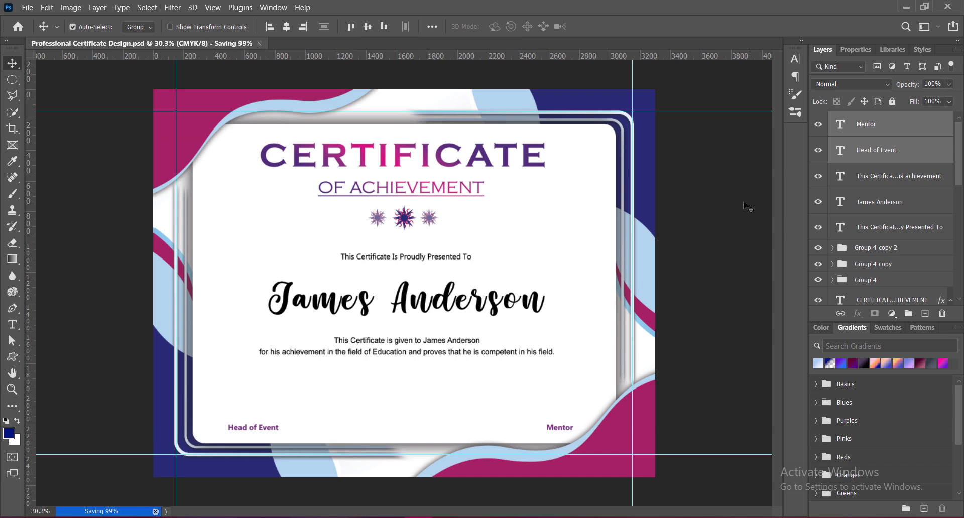
Draw a thin rectangle of about 527 × 2 px on a new layer as a signature line above "Head of Event"
click(924, 313)
click(13, 357)
click(55, 355)
drag(211, 410, 274, 420)
click(14, 65)
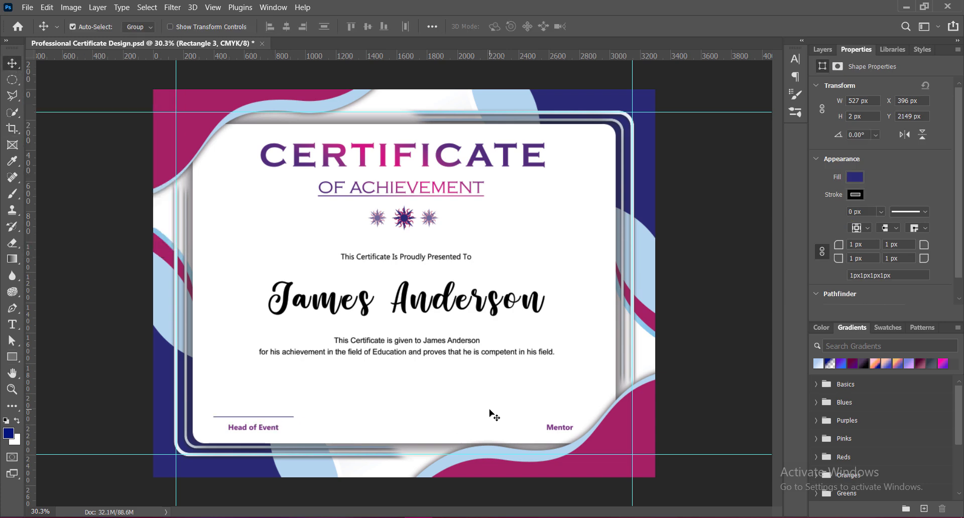
Duplicate the signature line above "Mentor", level with the first one, and nudge the "Mentor" label left under it
drag(261, 418, 574, 421)
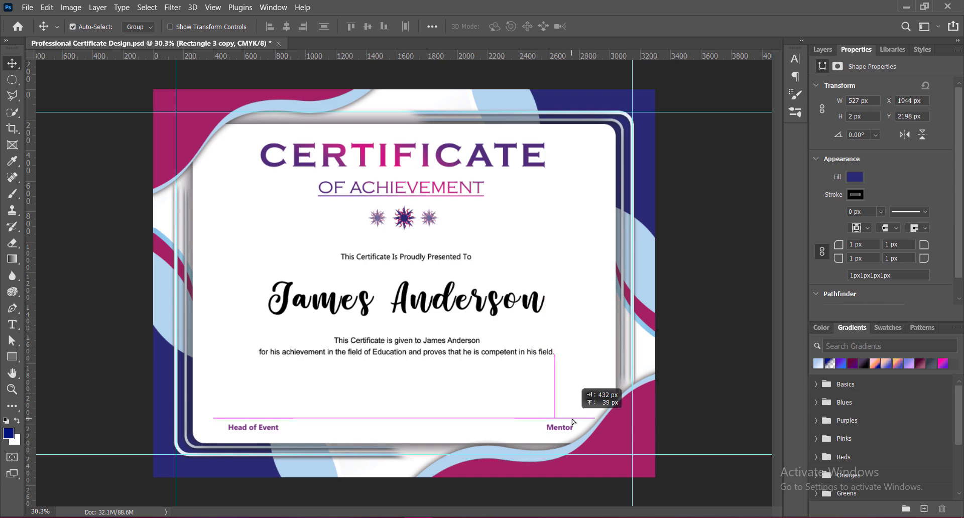
drag(568, 418, 572, 417)
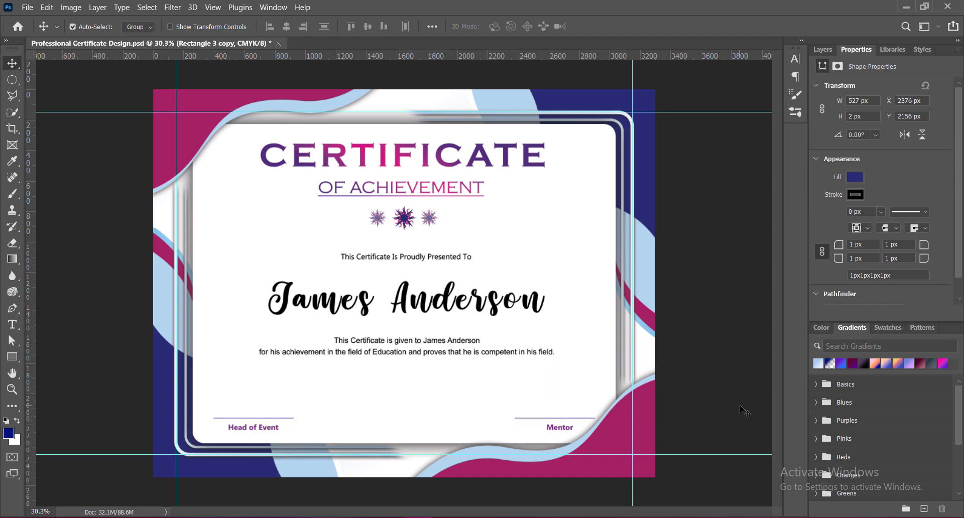
click(562, 431)
key(shift+Left)
key(shift+Left)
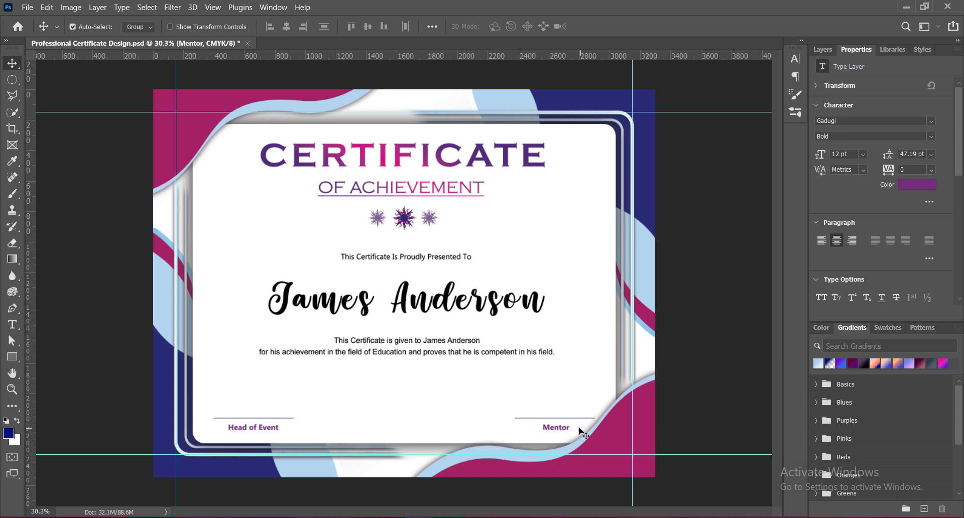
Nudge the "Mentor" label and its signature line left together, and save the document
click(563, 418)
key(Left)
key(Left)
key(Left)
key(Left)
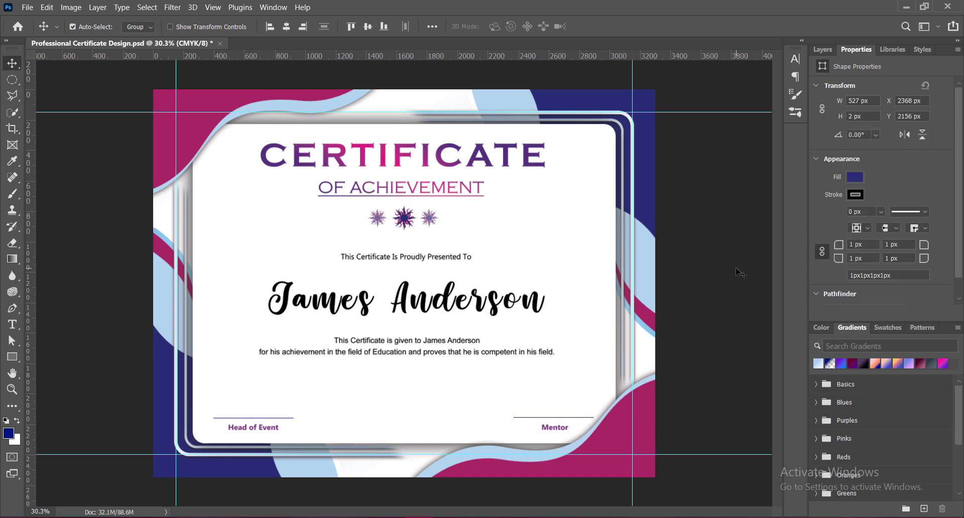
click(716, 380)
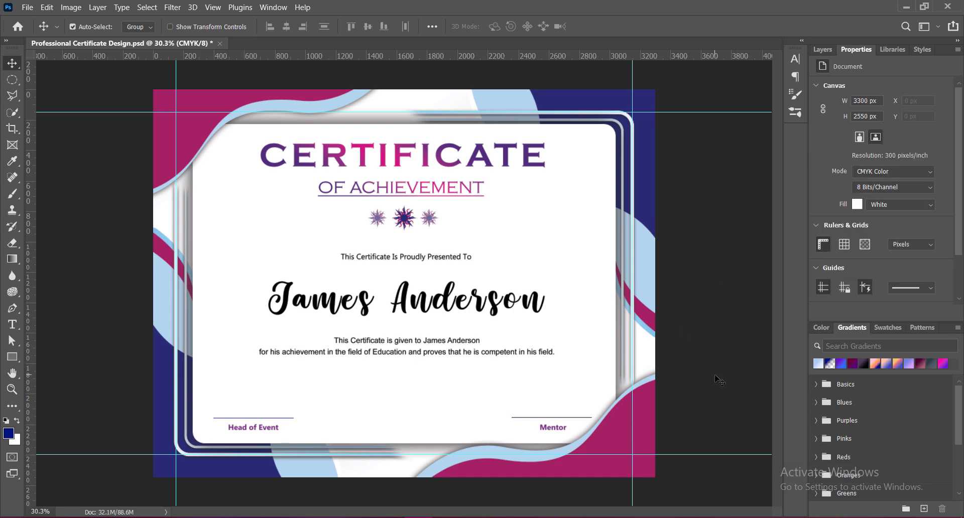
key(ctrl+s)
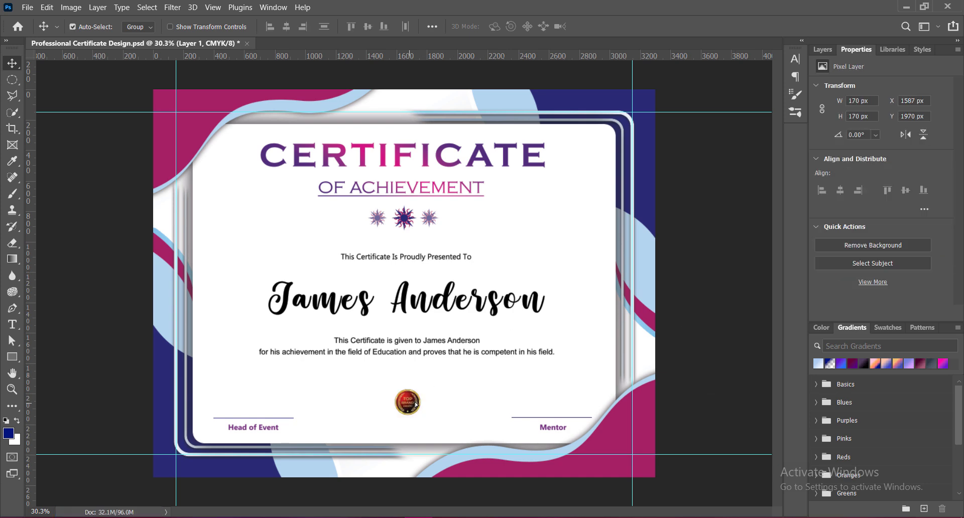
Enlarge the TOP BRAND AWARD badge to 439 × 439 px and place it centrally between the two signature lines
drag(414, 402, 408, 345)
key(ctrl+t)
drag(422, 378, 412, 398)
key(Return)
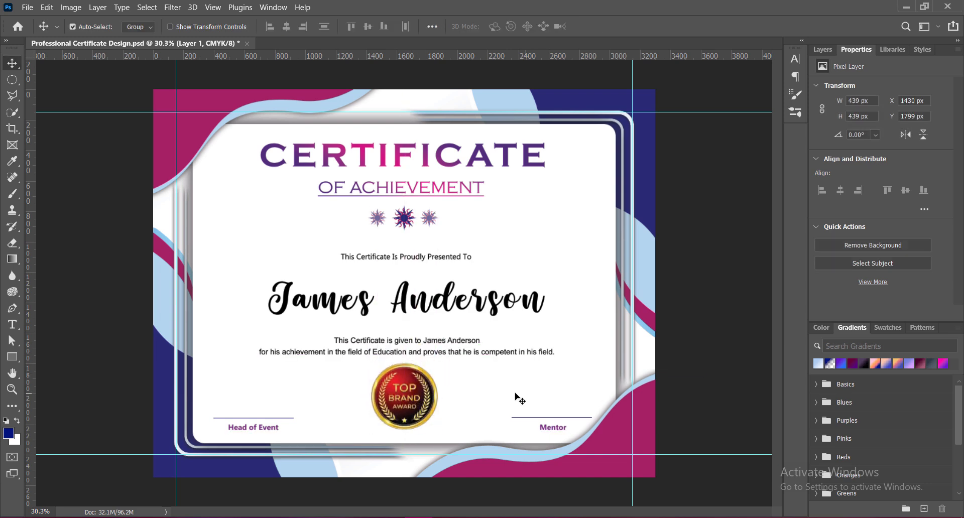
key(shift+Down)
key(shift+Down)
key(shift+Down)
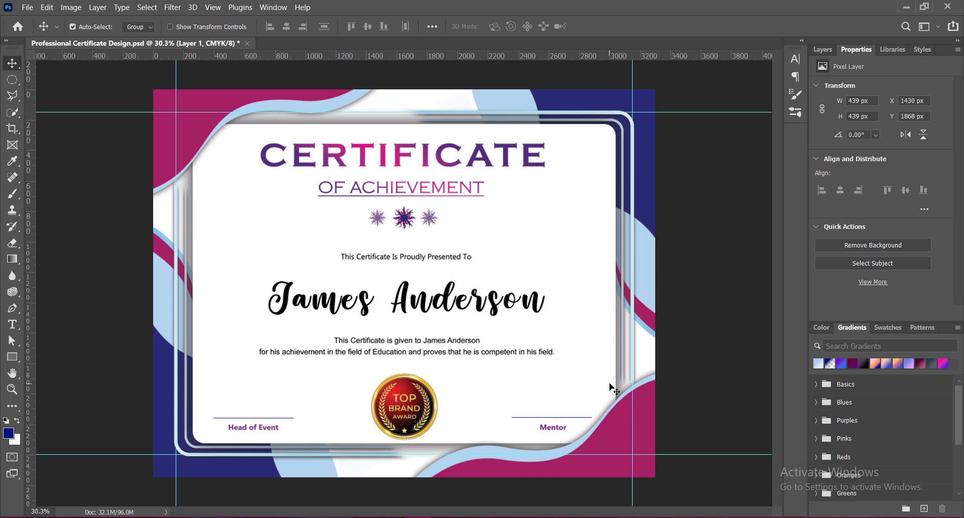
key(ctrl+t)
drag(411, 405, 411, 400)
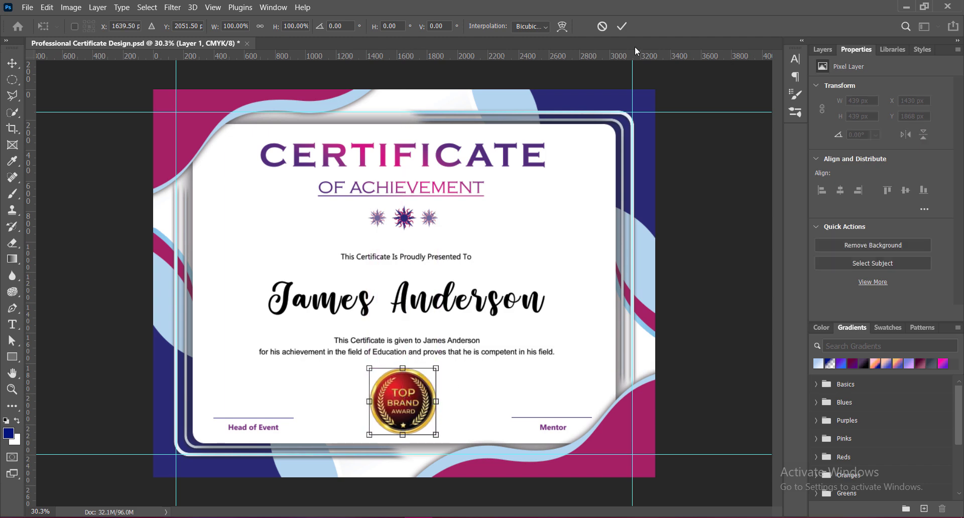
click(601, 27)
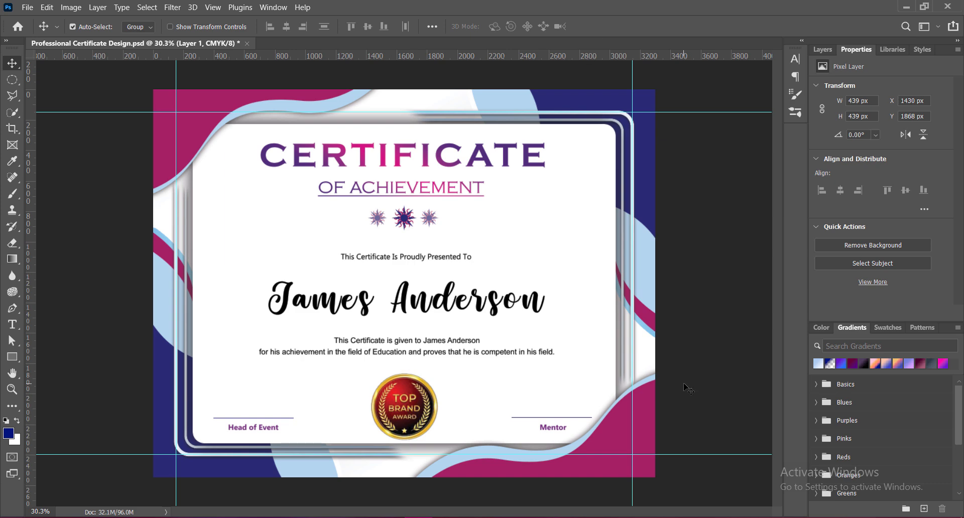
Nudge the award badge straight up to a Y position of 1832 px
key(Up)
key(Up)
key(Up)
key(Up)
key(Up)
key(Up)
key(Up)
key(Up)
key(Up)
key(Up)
key(Up)
key(Up)
key(Up)
key(Up)
key(Up)
key(Up)
key(Up)
key(Up)
key(Up)
key(Up)
key(Up)
key(Up)
key(Up)
key(Up)
key(Up)
key(Up)
key(Up)
key(Up)
key(Up)
key(Up)
key(Up)
key(Up)
key(Up)
key(Up)
key(Up)
key(Up)
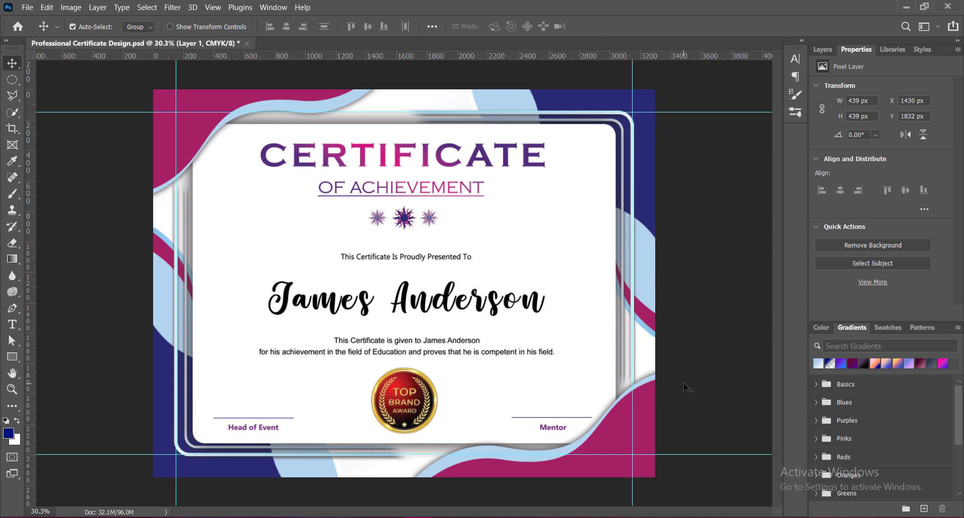
Nudge the award badge straight down to a Y position of 1840 px
key(Down)
key(Down)
key(Down)
key(Down)
key(Down)
key(Down)
key(Down)
key(Down)
key(Down)
key(Down)
key(Down)
key(Down)
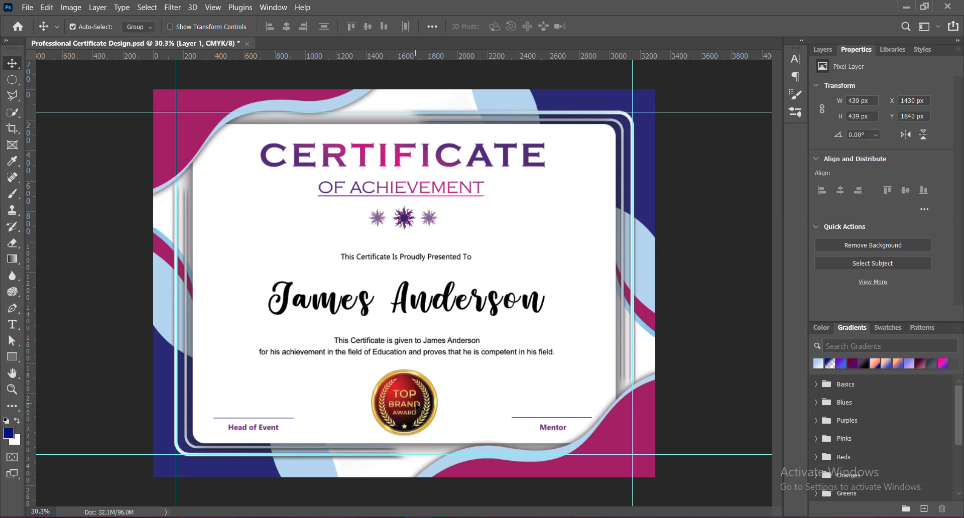
Apply a Brightness/Contrast adjustment to the TOP BRAND AWARD badge
click(71, 7)
mouse_move(99, 40)
click(225, 37)
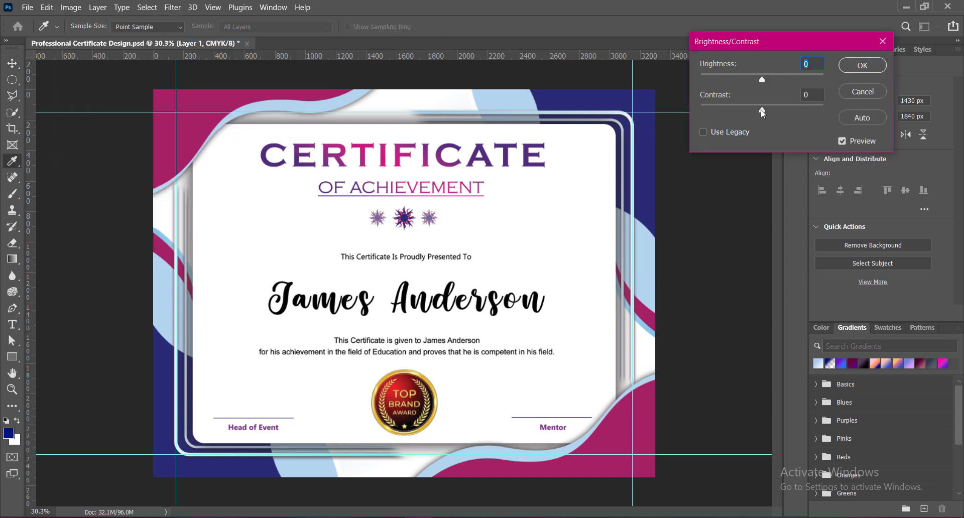
click(862, 65)
Apply a Hue/Saturation adjustment to the award badge using the Strong Saturation preset, with saturation at +50
click(71, 7)
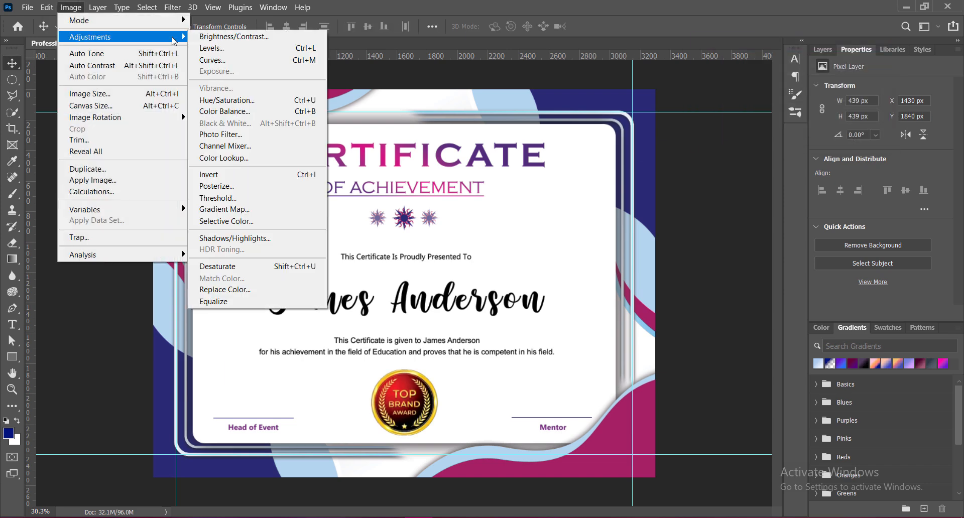
click(231, 98)
click(728, 101)
click(728, 205)
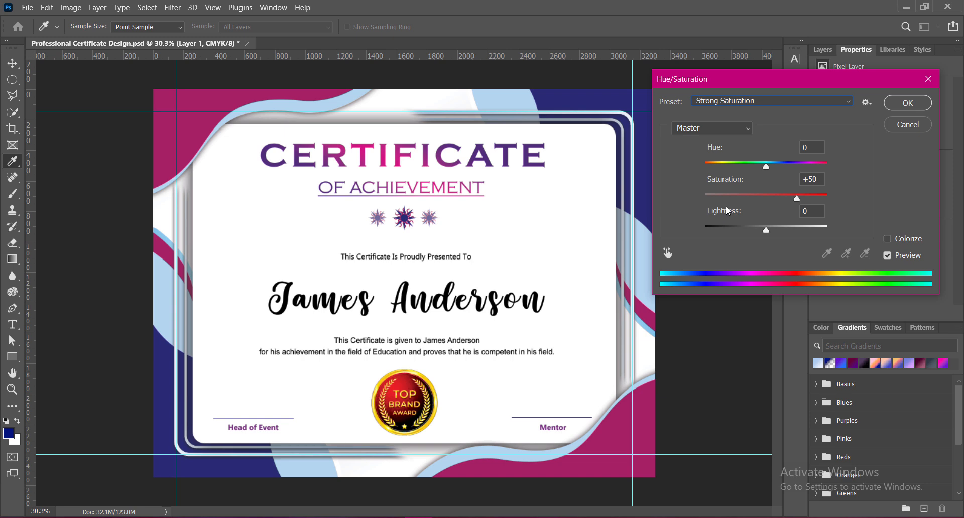
click(907, 103)
Apply a Curves adjustment to the award badge by raising the middle of the curve slightly, and save the document
click(71, 7)
mouse_move(99, 40)
click(221, 59)
mouse_move(410, 204)
mouse_down()
mouse_move(411, 195)
mouse_move(411, 227)
mouse_move(409, 189)
mouse_up()
click(664, 95)
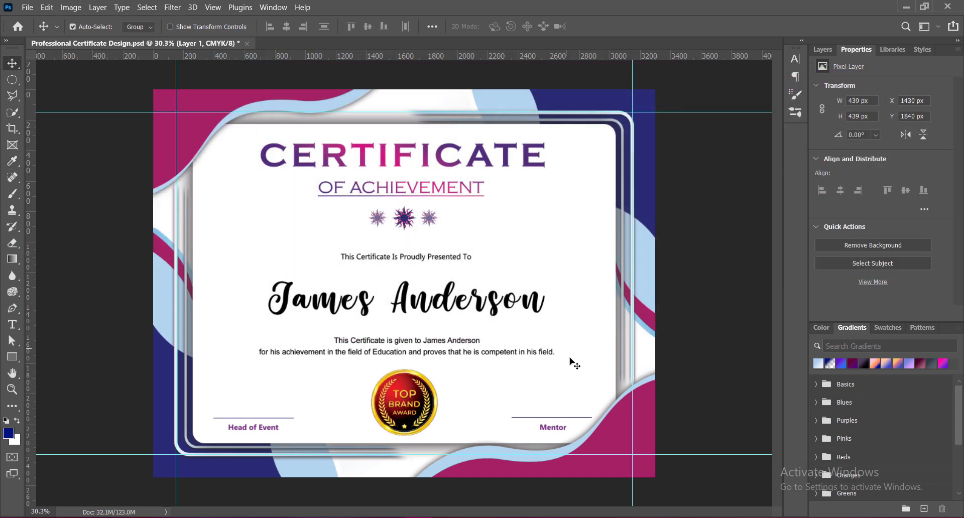
key(ctrl+s)
key(ctrl+s)
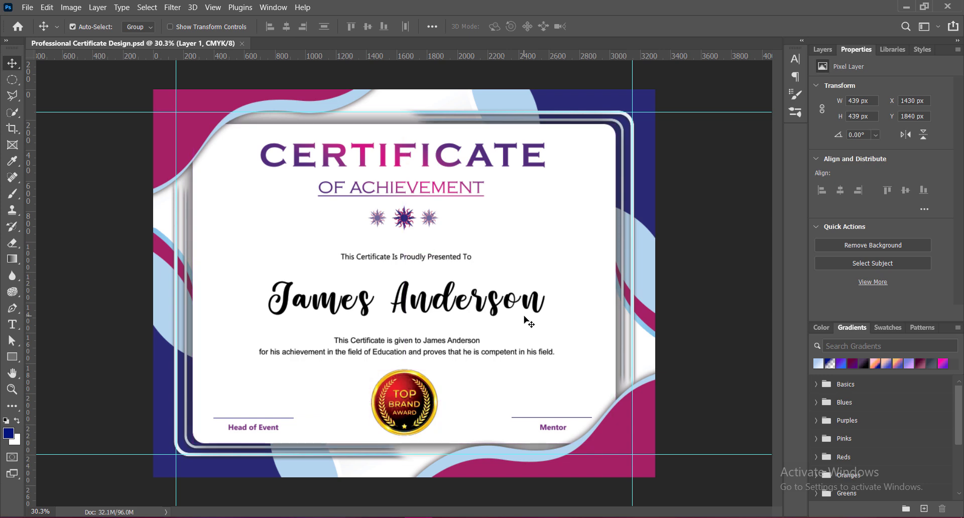
Nudge the recipient's name and the two-line body text below it slightly up together, deselect them and save the document
click(445, 300)
shift+click(425, 341)
key(Up)
key(Up)
key(Up)
key(Up)
key(Up)
key(Up)
key(Up)
key(Up)
key(Up)
key(Up)
key(Up)
key(Up)
key(Up)
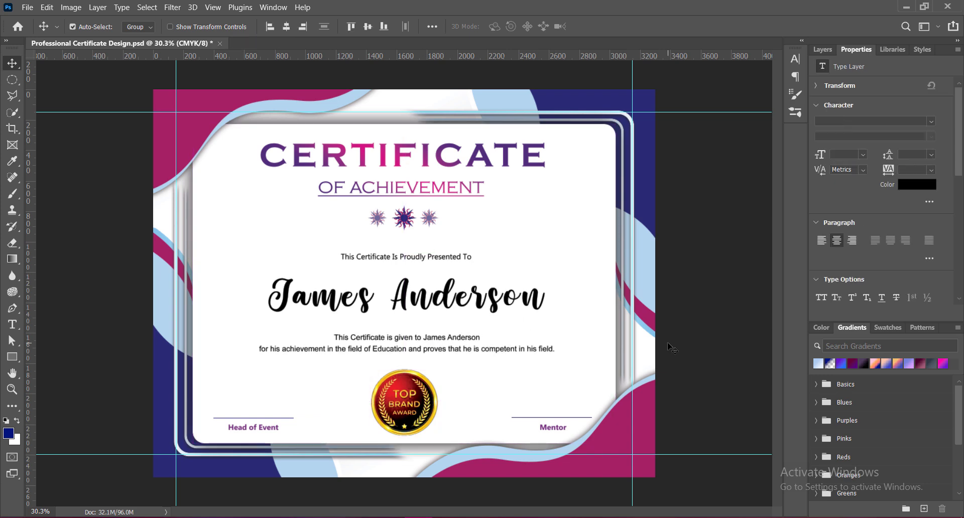
click(712, 346)
key(ctrl+s)
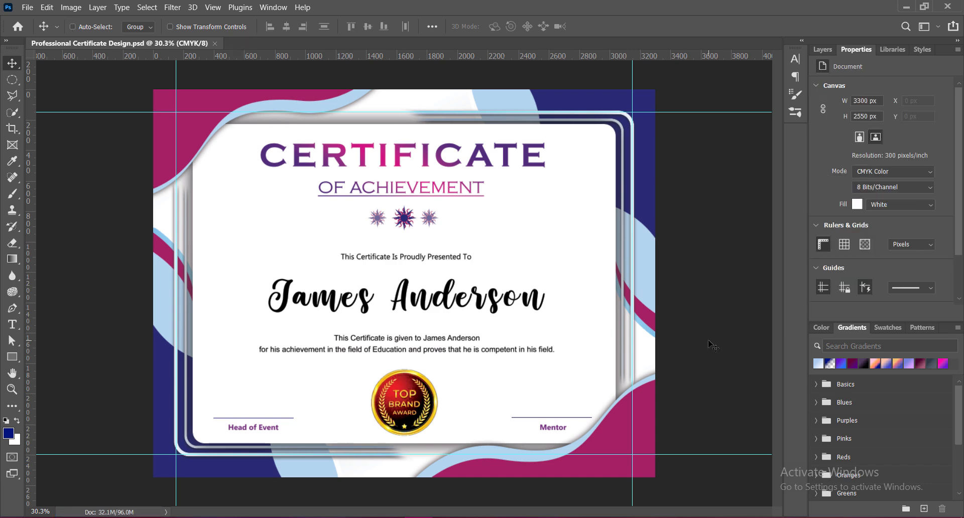
Remove both horizontal and both vertical guides from the canvas and save the document
drag(659, 113, 662, 64)
drag(176, 80, 30, 80)
drag(633, 75, 30, 98)
drag(695, 455, 670, 23)
key(ctrl+s)
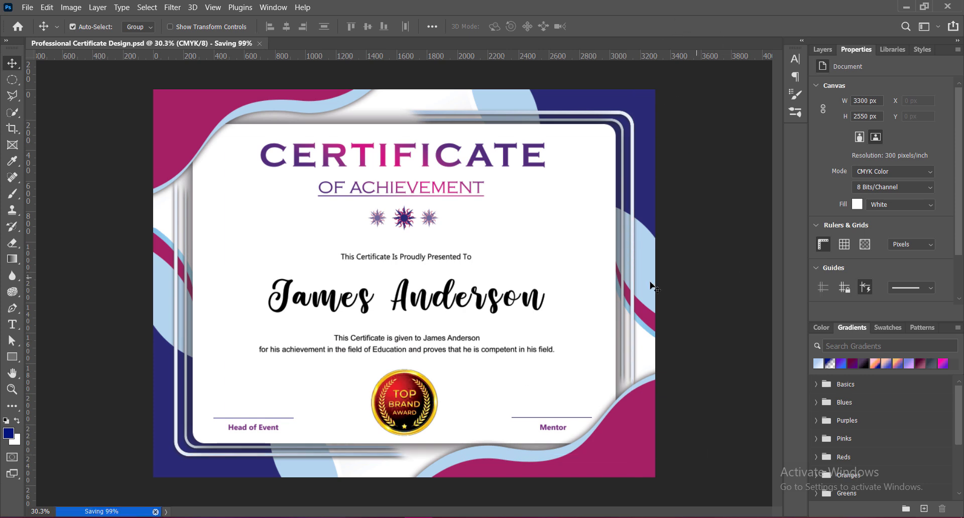
scroll(482, 296, down, 1)
scroll(480, 294, up, 1)
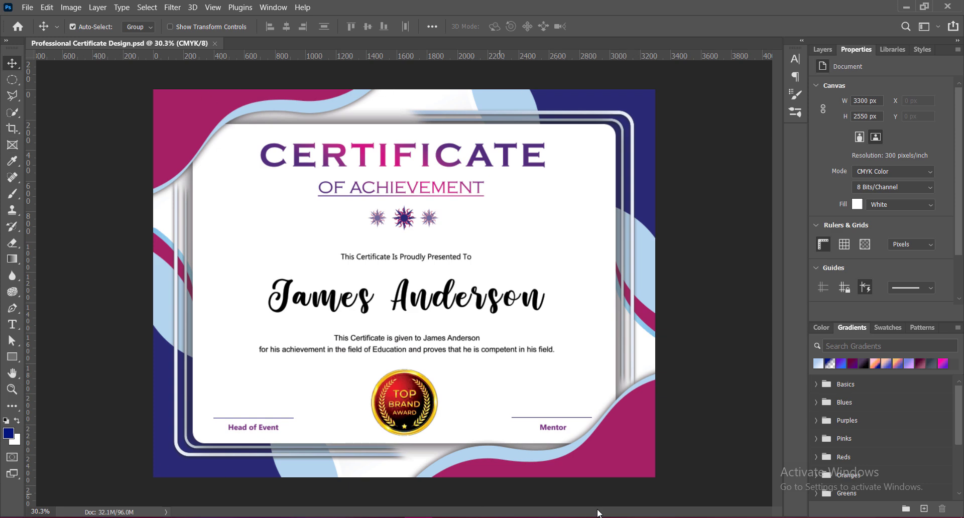
scroll(455, 320, up, 1)
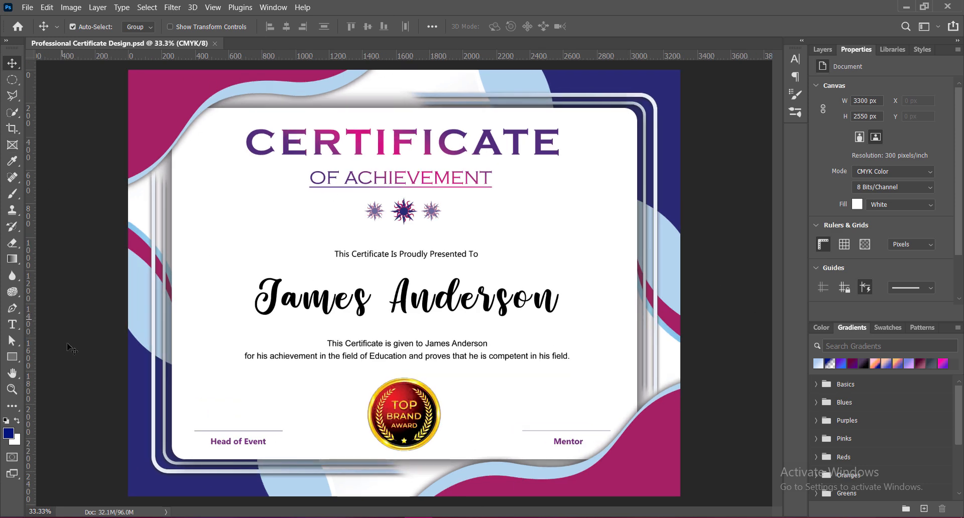
scroll(487, 337, down, 2)
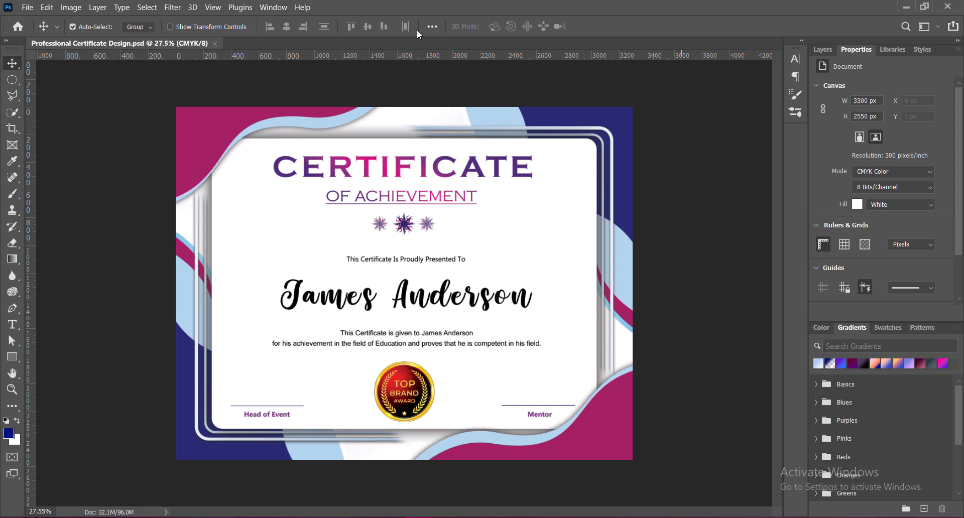
scroll(416, 287, up, 1)
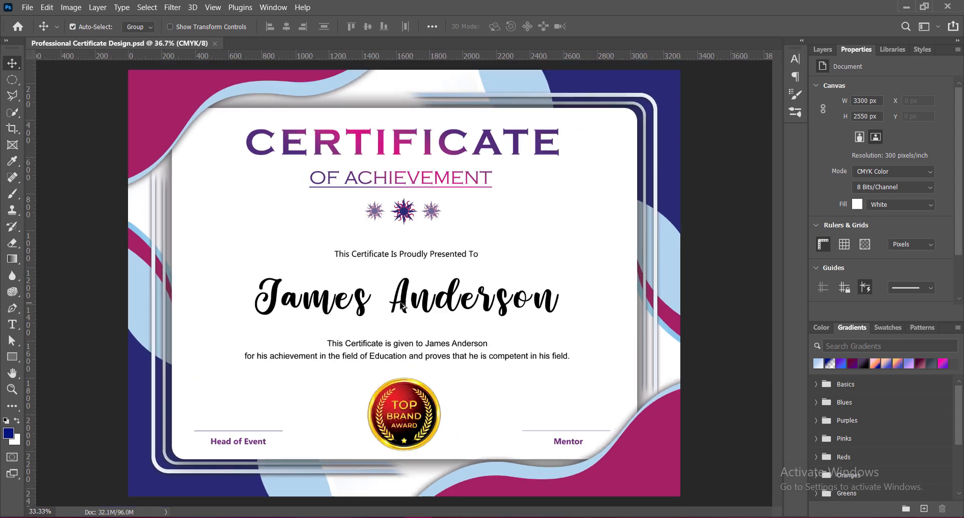
scroll(451, 292, down, 1)
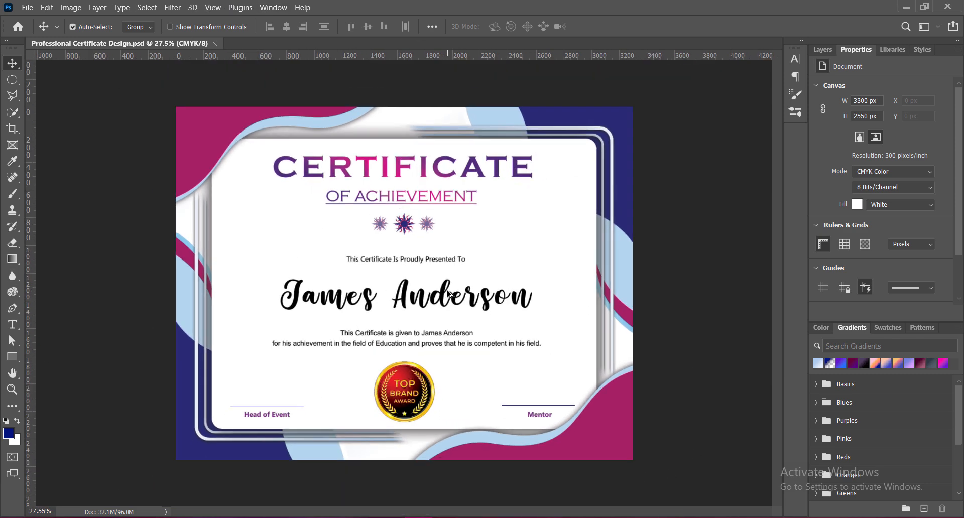